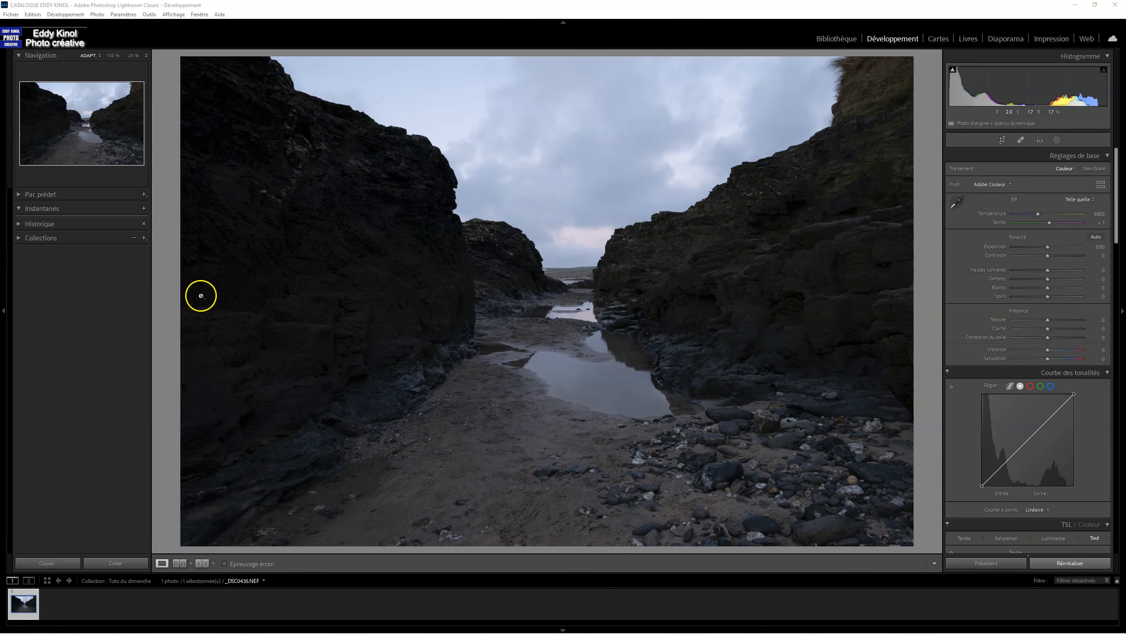
- Review the external plug-in extras and the external editors offered for the photo, including Luminar Neo
{"action": "left_click", "coordinate": [17, 16]}
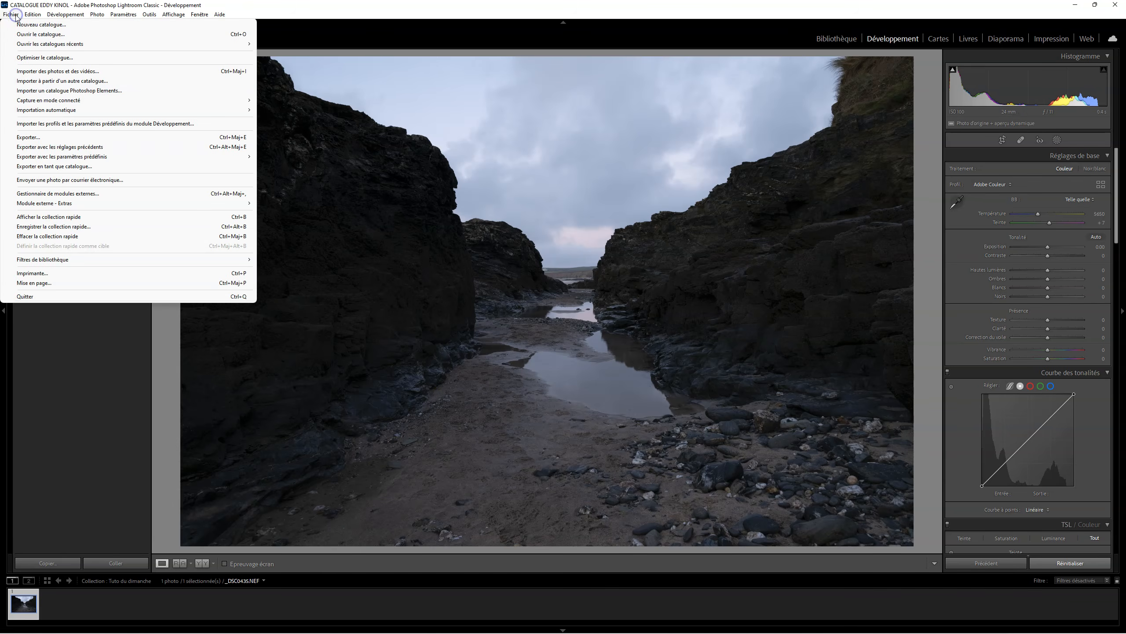
{"action": "mouse_move", "coordinate": [88, 204]}
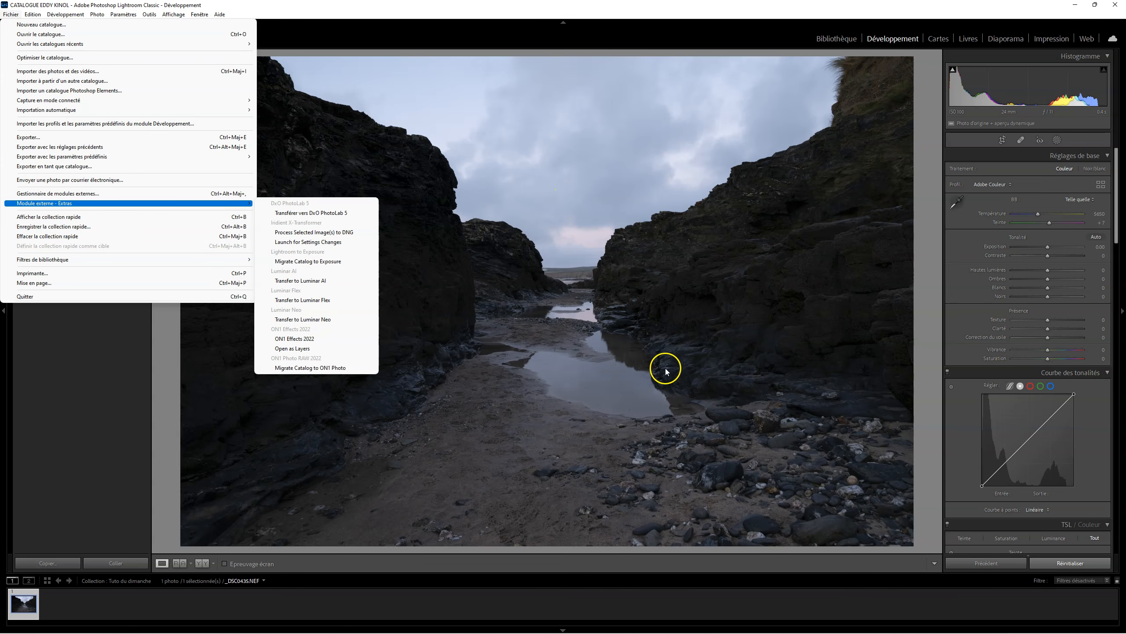
{"action": "left_click", "coordinate": [582, 312]}
{"action": "left_click", "coordinate": [583, 312]}
{"action": "left_click", "coordinate": [582, 312]}
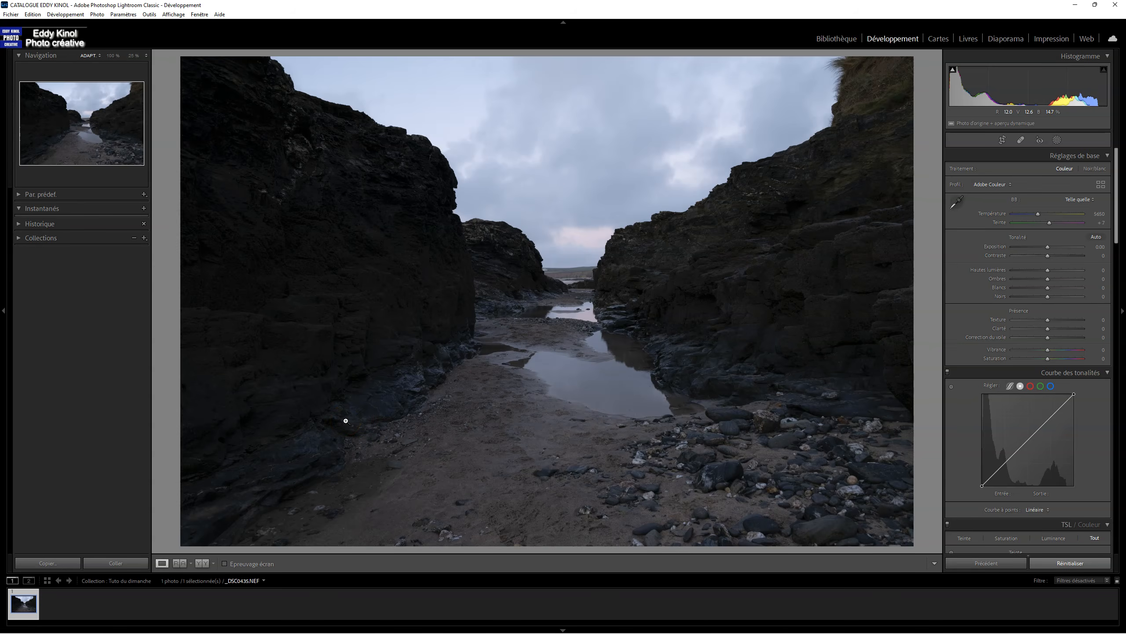
{"action": "right_click", "coordinate": [28, 590]}
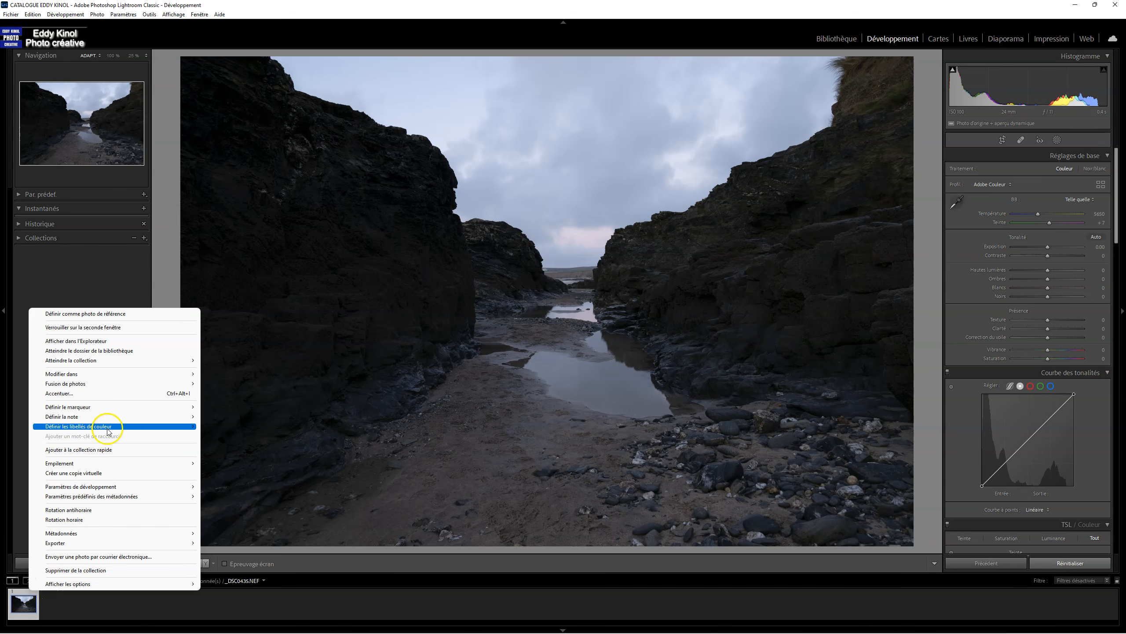
{"action": "mouse_move", "coordinate": [123, 376]}
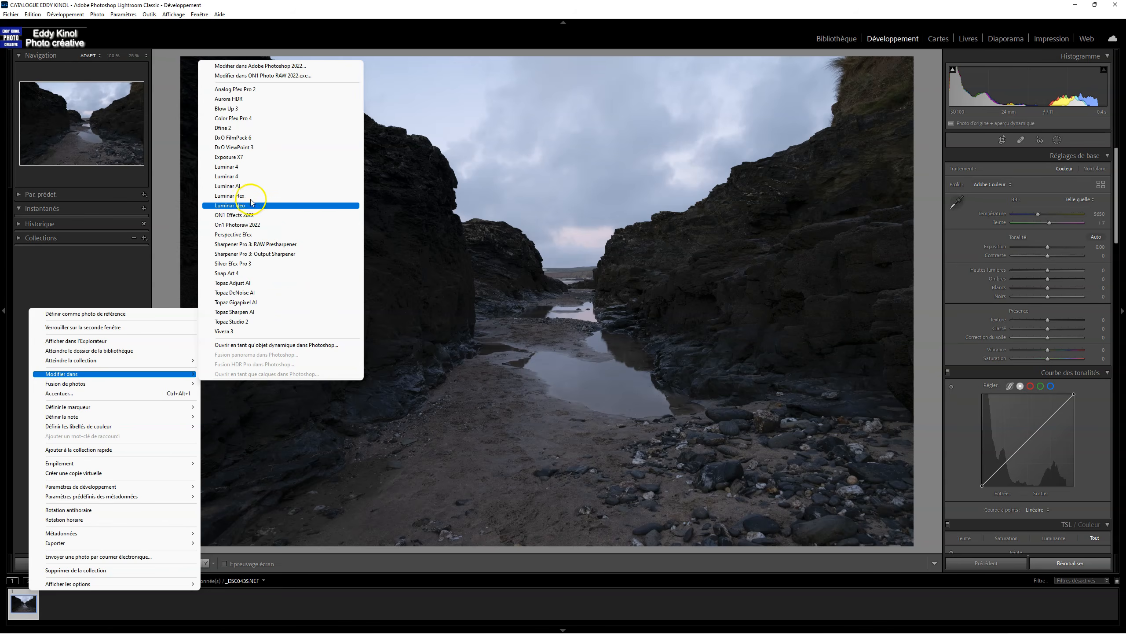
{"action": "left_click", "coordinate": [993, 139]}
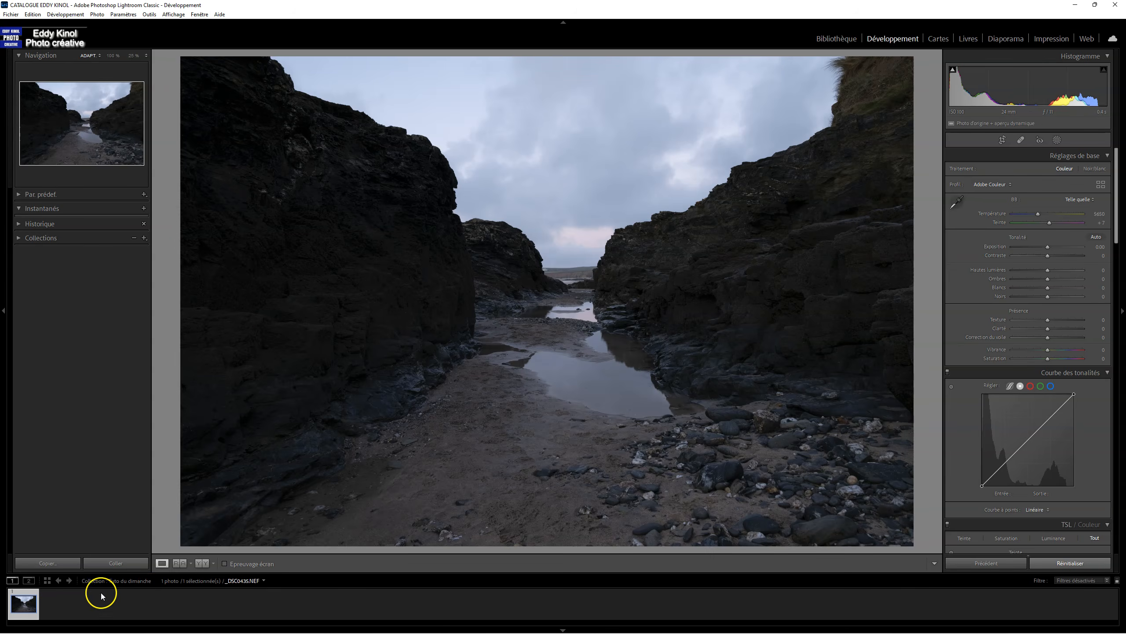
- Examine the two Luminar Neo export options for the photo: Edit a Copy with Lightroom Adjustments and Open source files
{"action": "left_click", "coordinate": [25, 594]}
{"action": "right_click", "coordinate": [25, 595]}
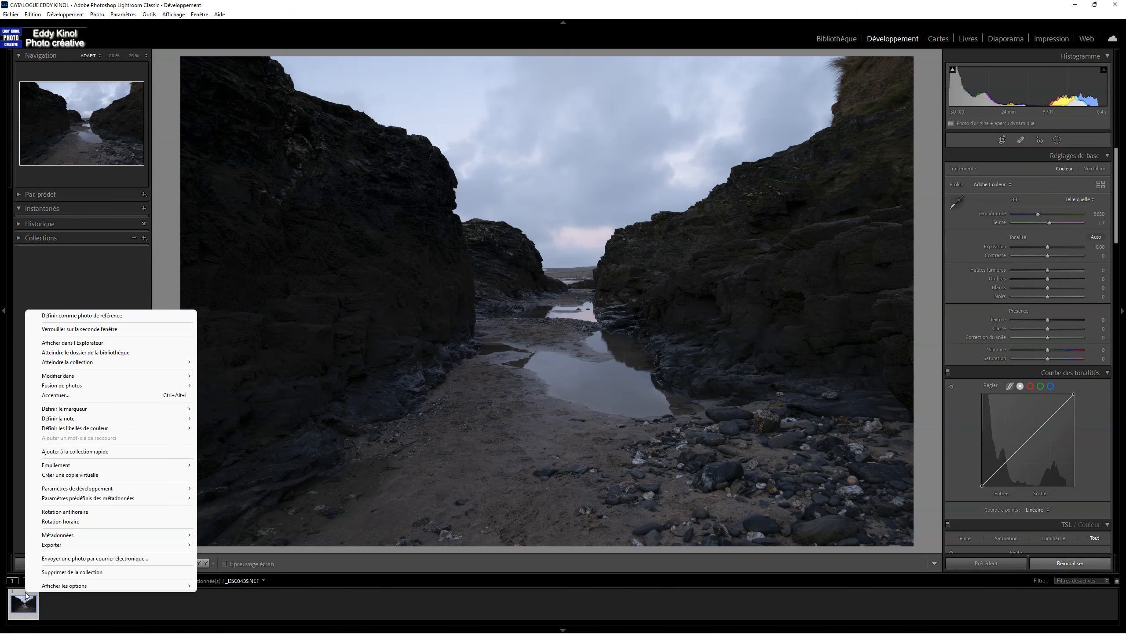
{"action": "mouse_move", "coordinate": [71, 545]}
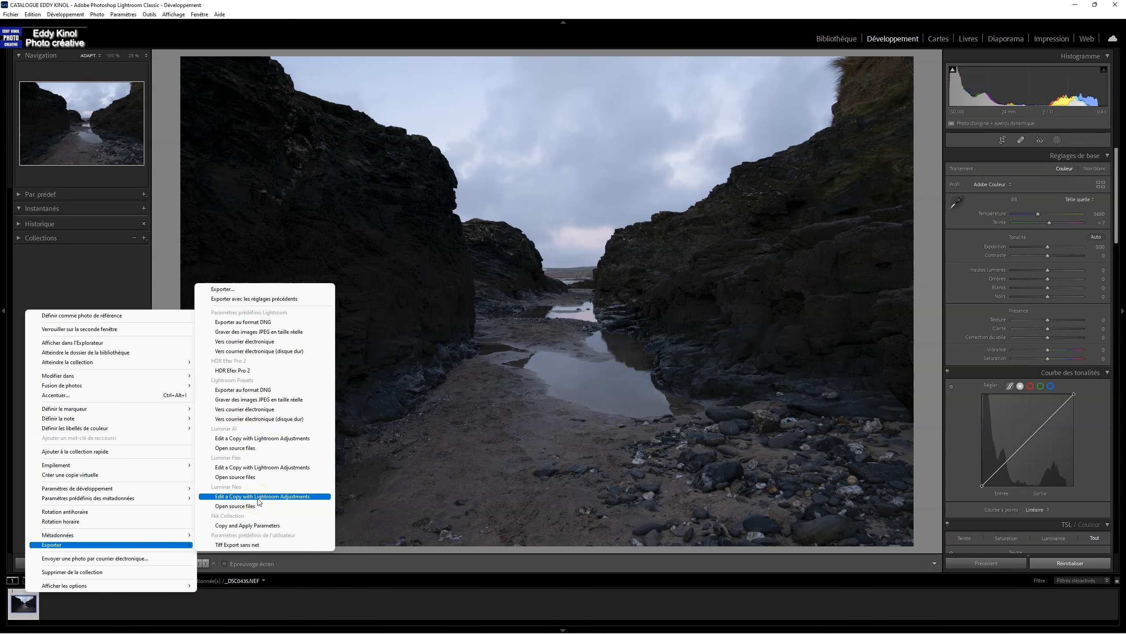
{"action": "left_click", "coordinate": [300, 502]}
{"action": "left_click", "coordinate": [287, 511]}
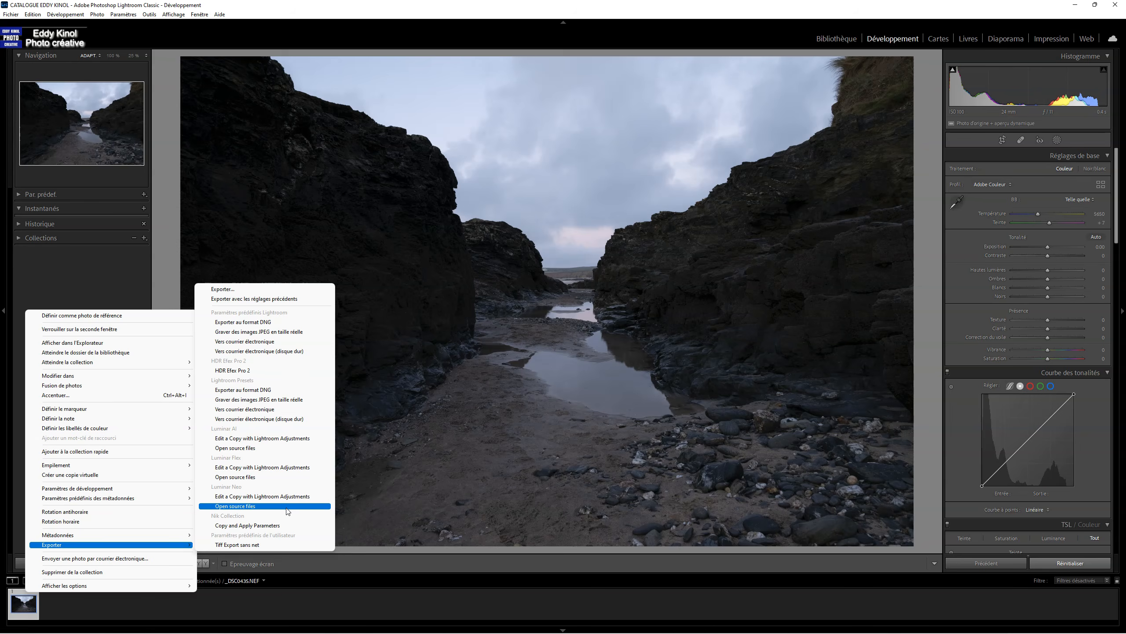
{"action": "left_click", "coordinate": [285, 497]}
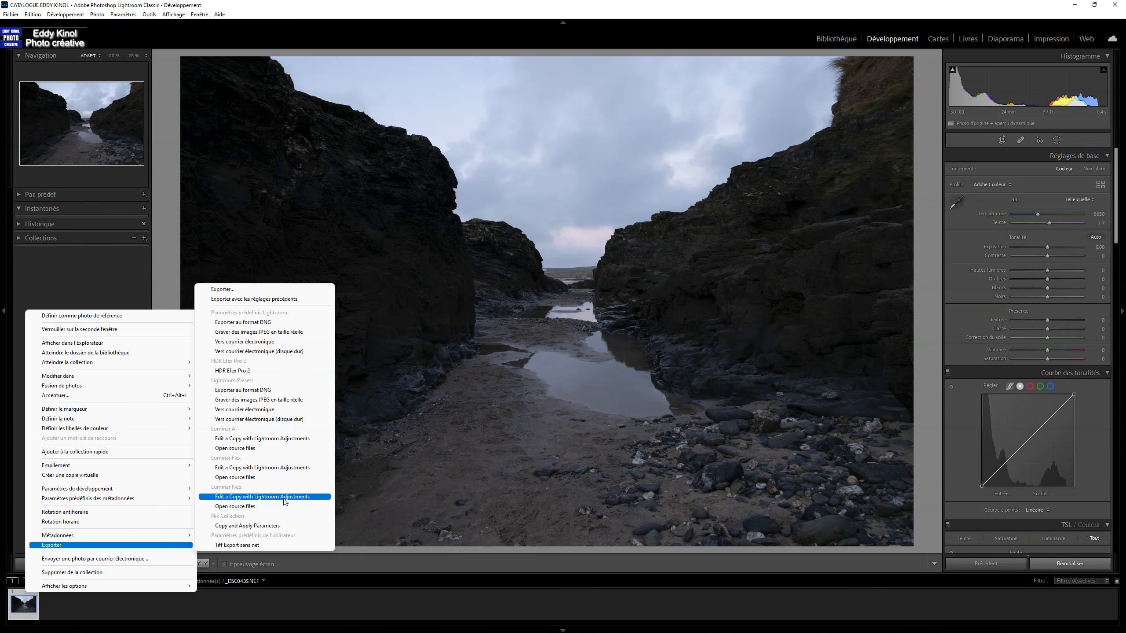
{"action": "left_click", "coordinate": [265, 497]}
- Compare the two Luminar Neo presets in the full export settings and the photo's quick export options, without exporting anything
{"action": "left_click", "coordinate": [229, 288]}
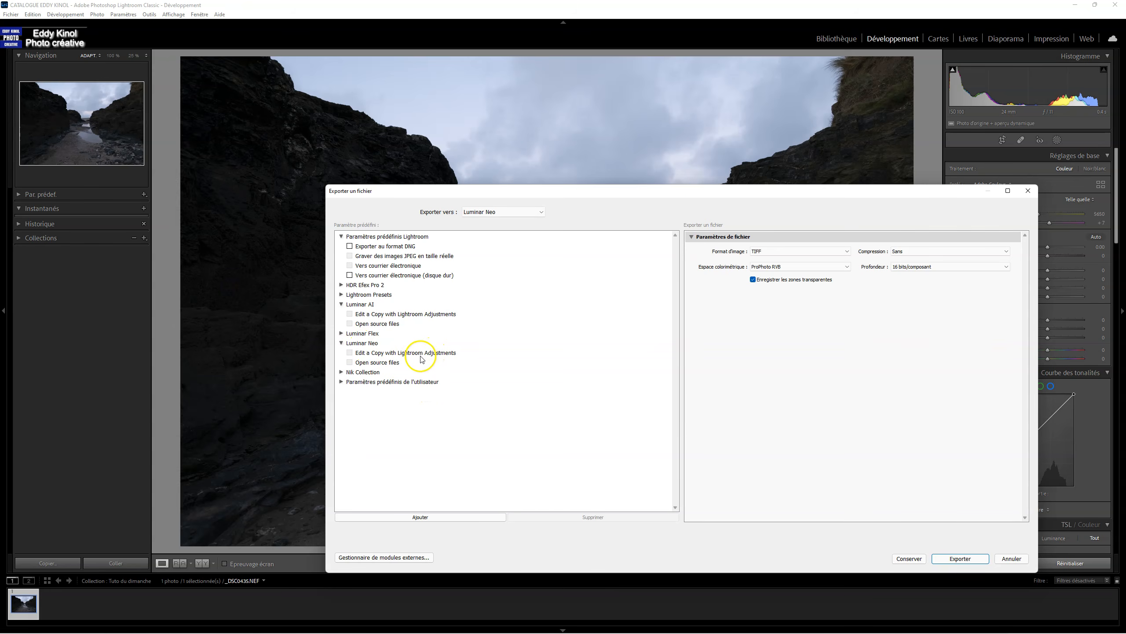
{"action": "left_click", "coordinate": [410, 353]}
{"action": "left_click", "coordinate": [401, 362]}
{"action": "left_click", "coordinate": [402, 354]}
{"action": "left_click", "coordinate": [401, 362]}
{"action": "left_click", "coordinate": [403, 353]}
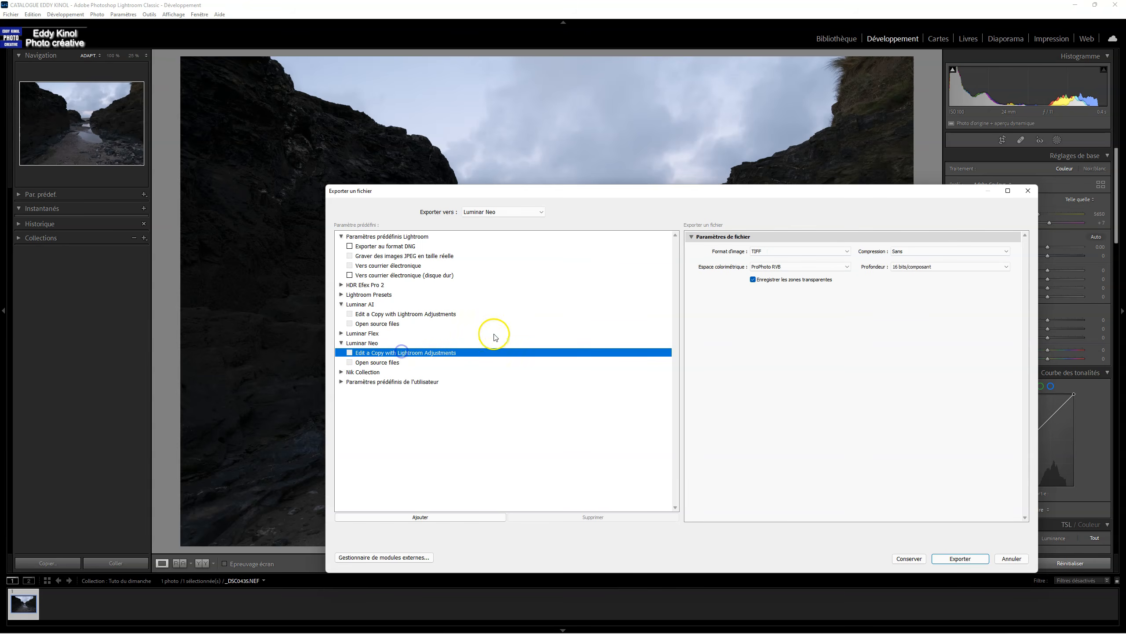
{"action": "left_click", "coordinate": [1028, 192]}
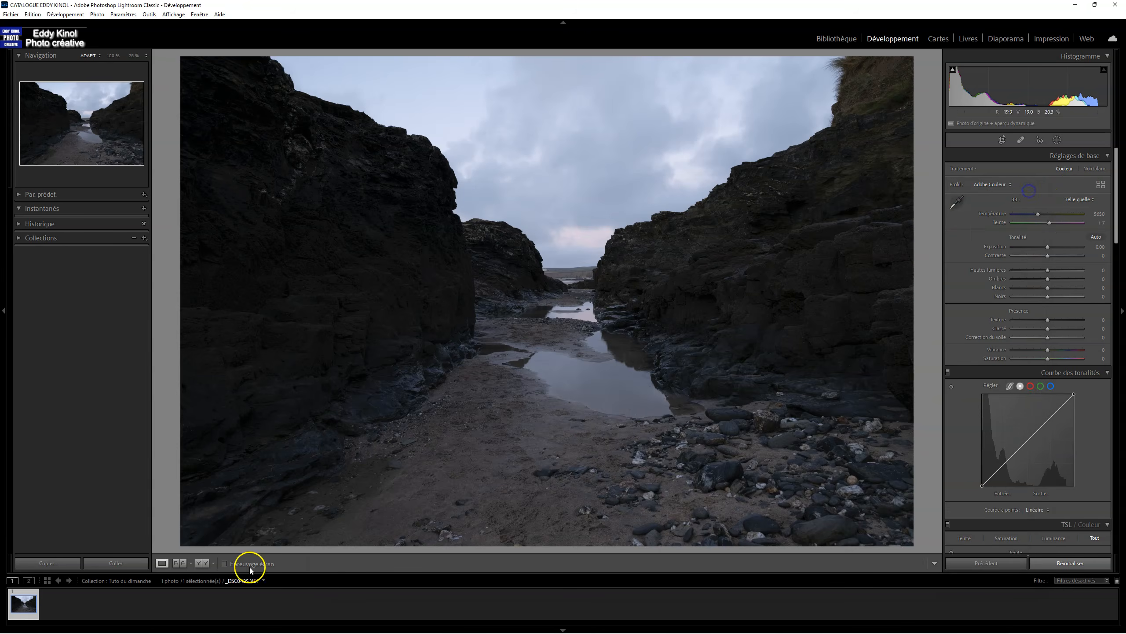
{"action": "right_click", "coordinate": [27, 597]}
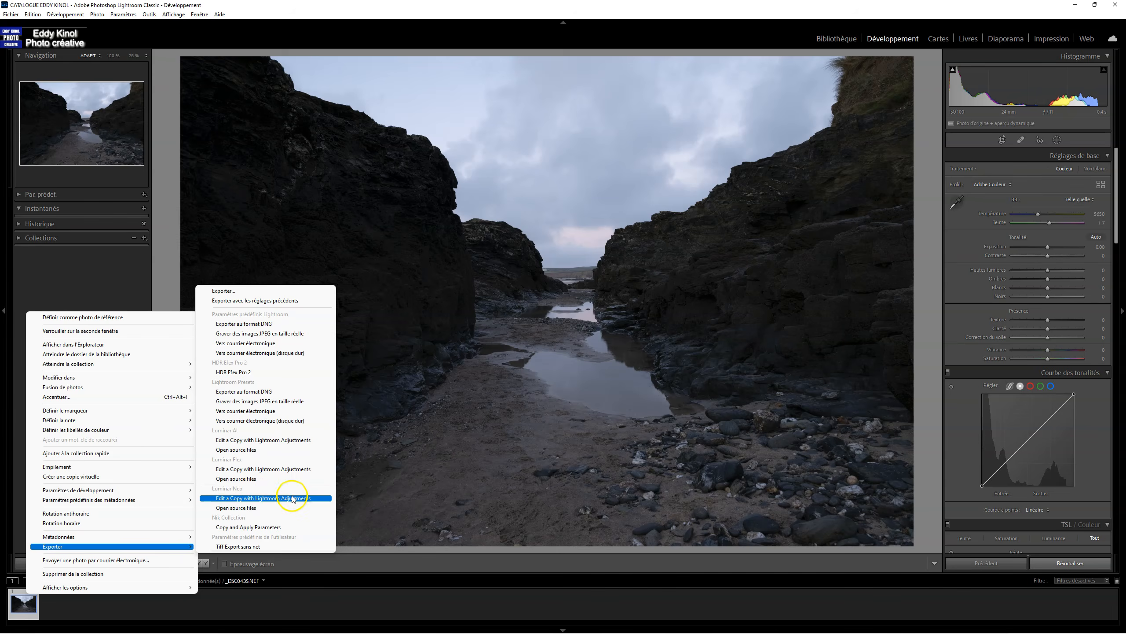
{"action": "left_click", "coordinate": [257, 508]}
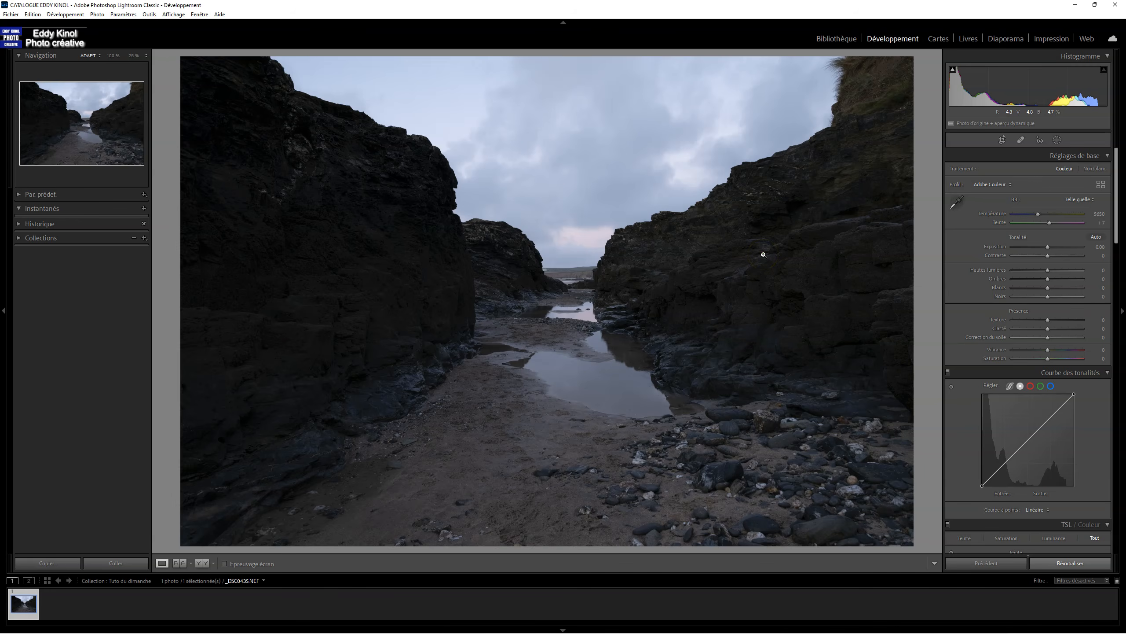
- Apply the Camera Matching profile Plat (Flat) to the photo and close the profile browser
{"action": "left_click", "coordinate": [1101, 184]}
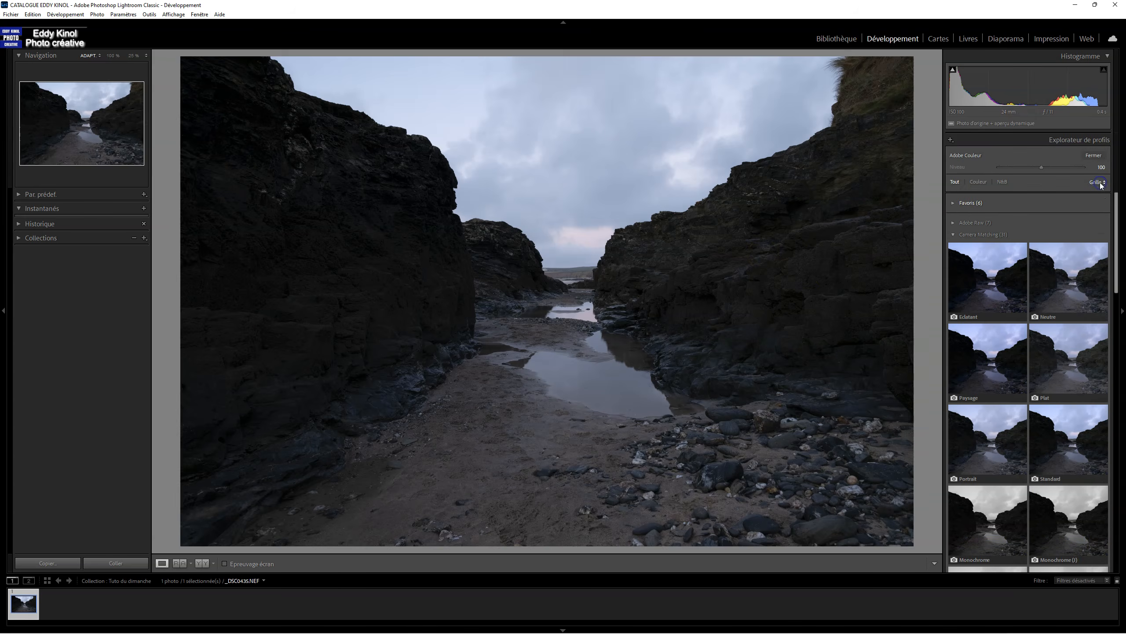
{"action": "left_click", "coordinate": [1061, 363]}
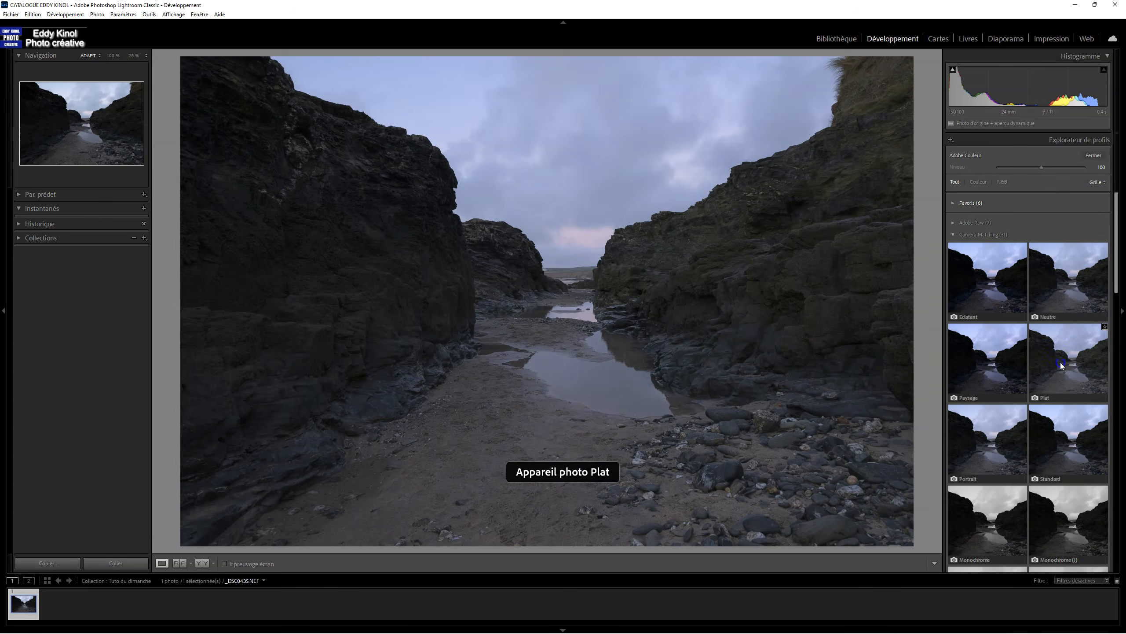
{"action": "left_click", "coordinate": [1093, 155]}
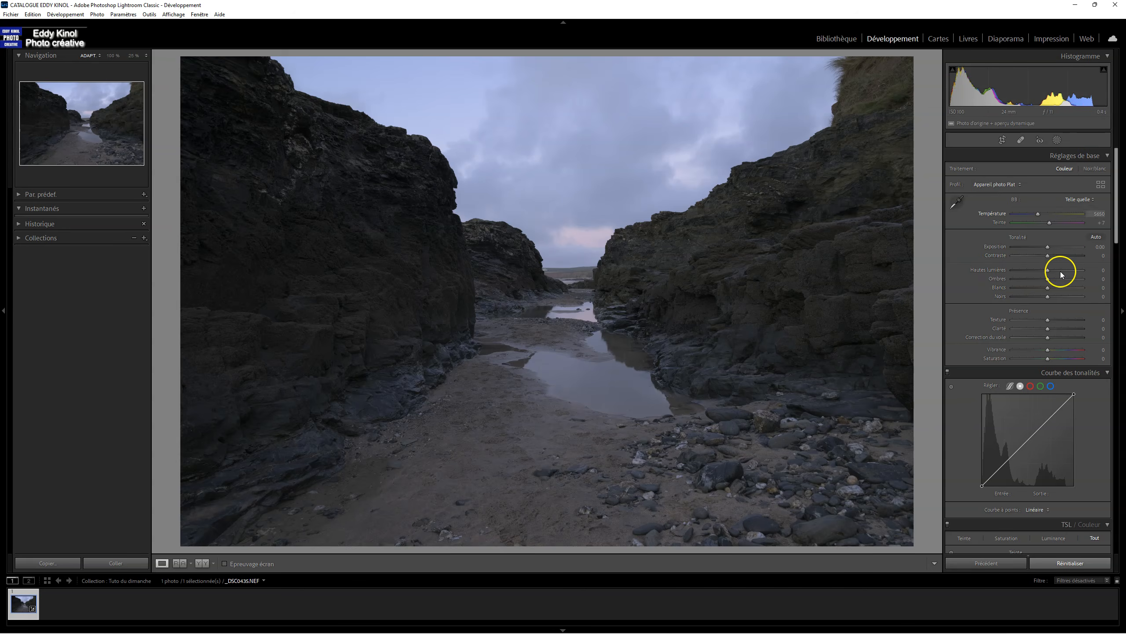
- Set the highlights to -56, the shadows to +76 and the whites to +38
{"action": "mouse_move", "coordinate": [1044, 284]}
{"action": "left_mouse_down"}
{"action": "mouse_move", "coordinate": [1076, 279]}
{"action": "mouse_move", "coordinate": [1015, 269]}
{"action": "mouse_move", "coordinate": [1028, 269]}
{"action": "left_mouse_up"}
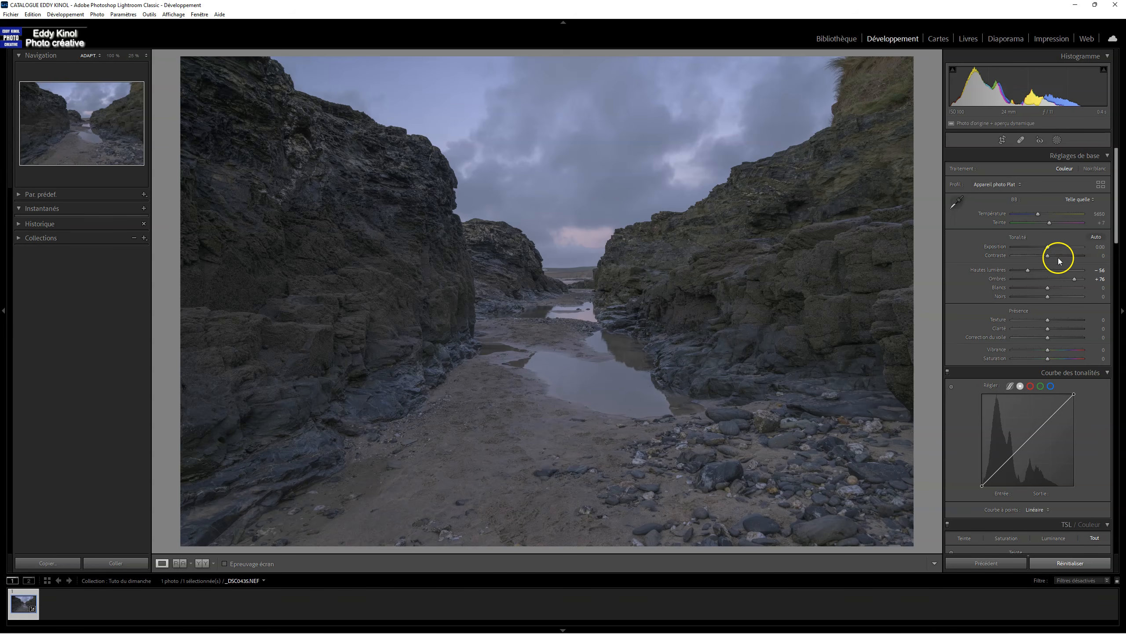
{"action": "left_click_drag", "start_coordinate": [1049, 287], "coordinate": [1063, 285]}
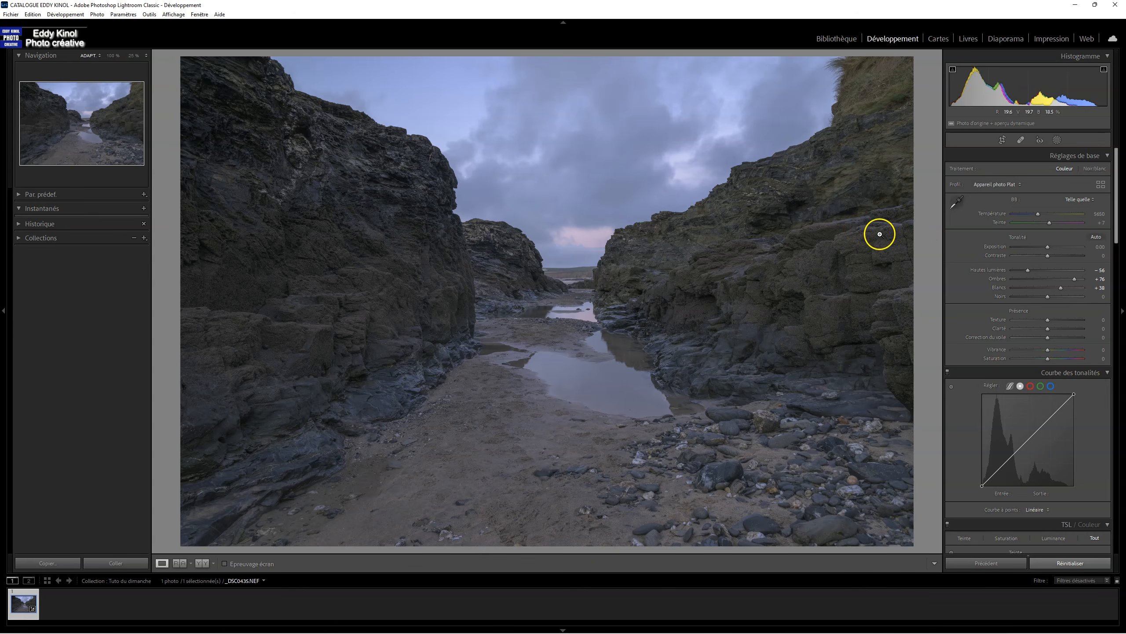
- Try a custom white balance by sampling neutral stones in the foreground and cooling the resulting temperature
{"action": "left_click", "coordinate": [957, 202]}
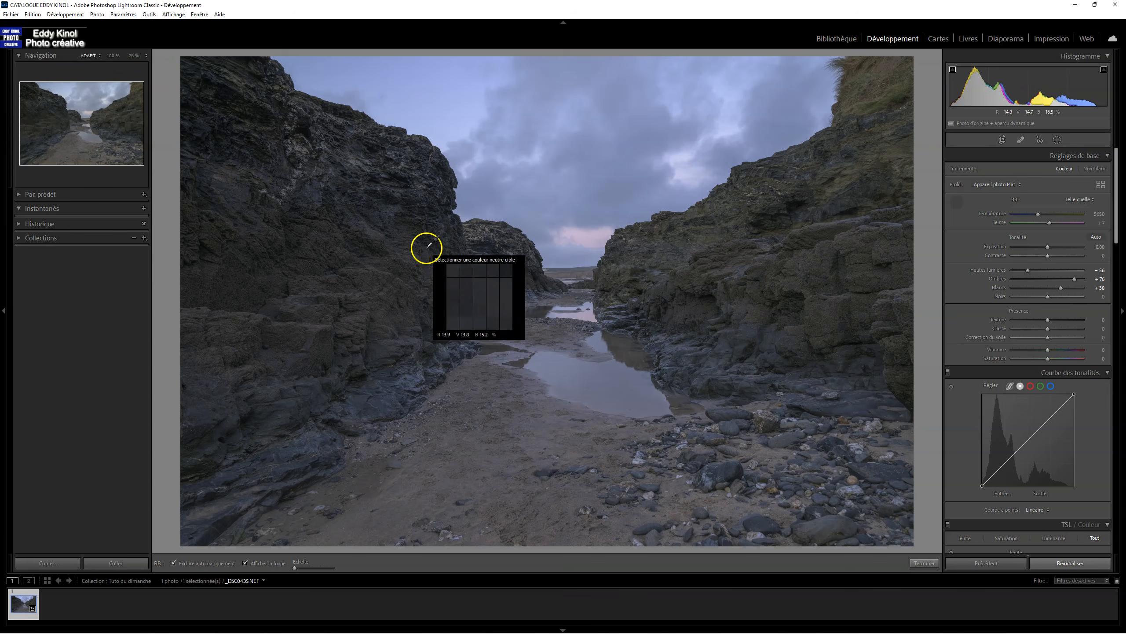
{"action": "left_click", "coordinate": [683, 445]}
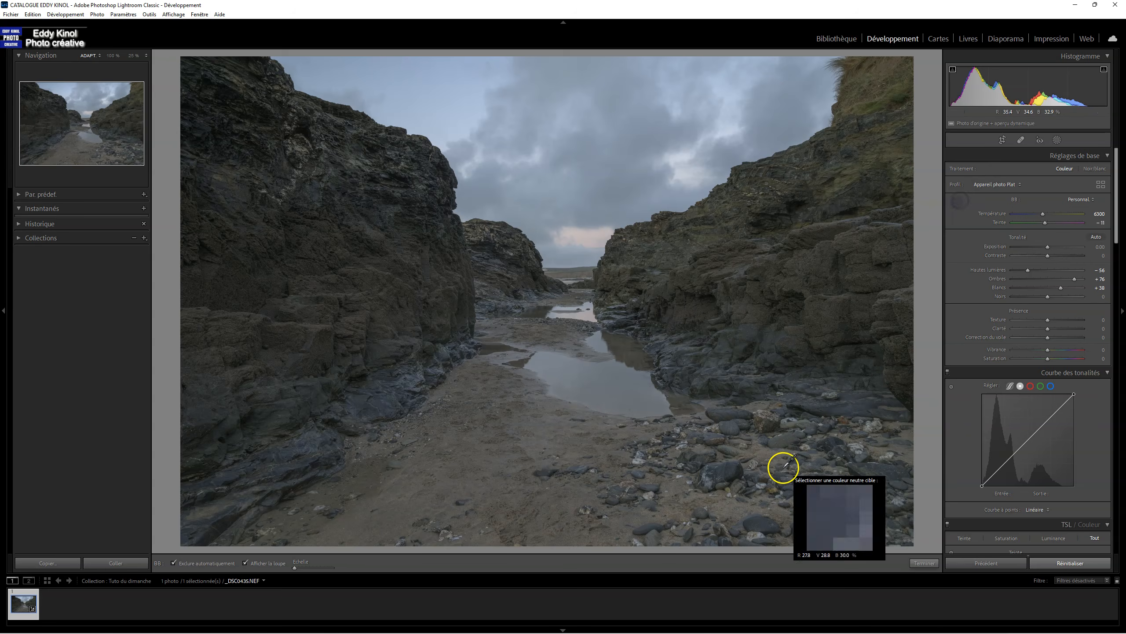
{"action": "left_click", "coordinate": [832, 447]}
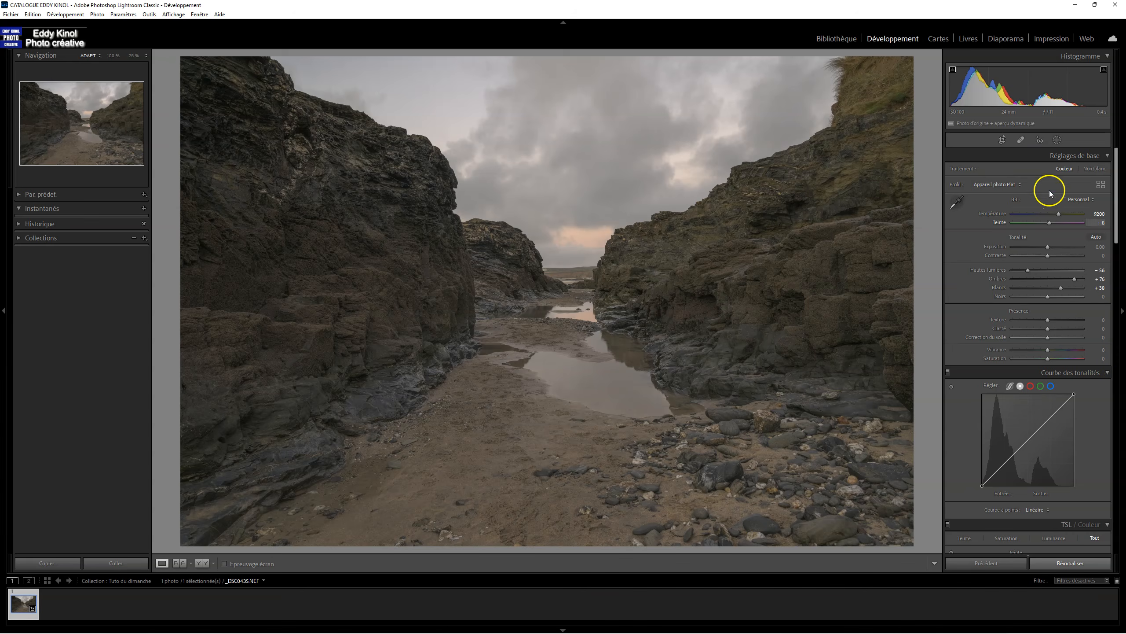
{"action": "left_click", "coordinate": [1060, 216]}
{"action": "left_click_drag", "start_coordinate": [1060, 215], "coordinate": [1050, 216]}
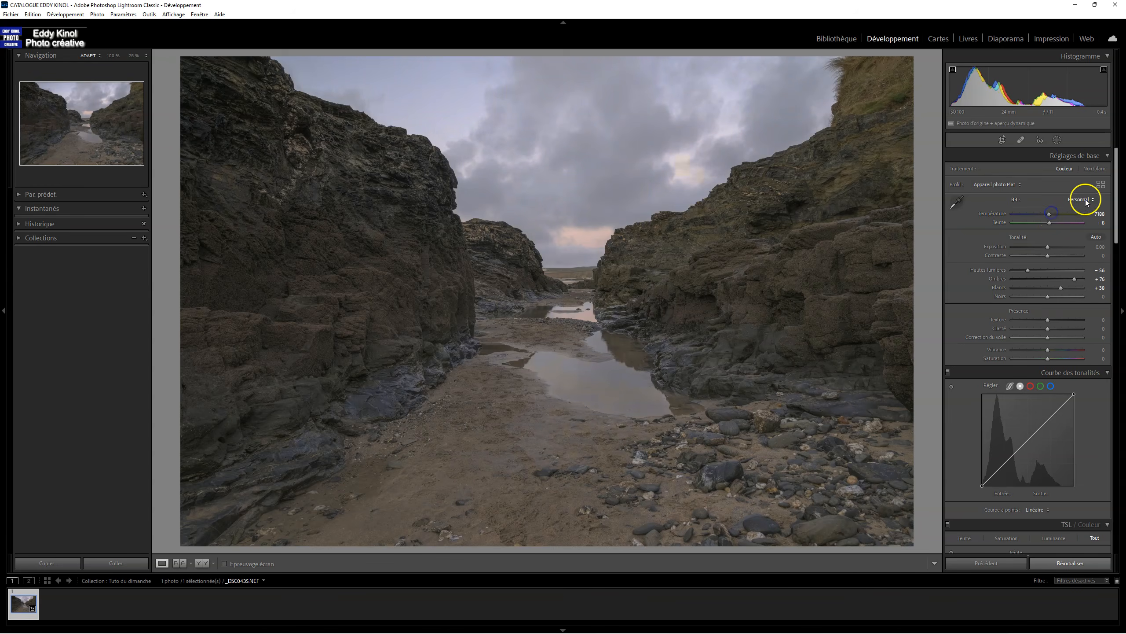
- Set the photo's white balance preset to Auto
{"action": "left_click", "coordinate": [1085, 200]}
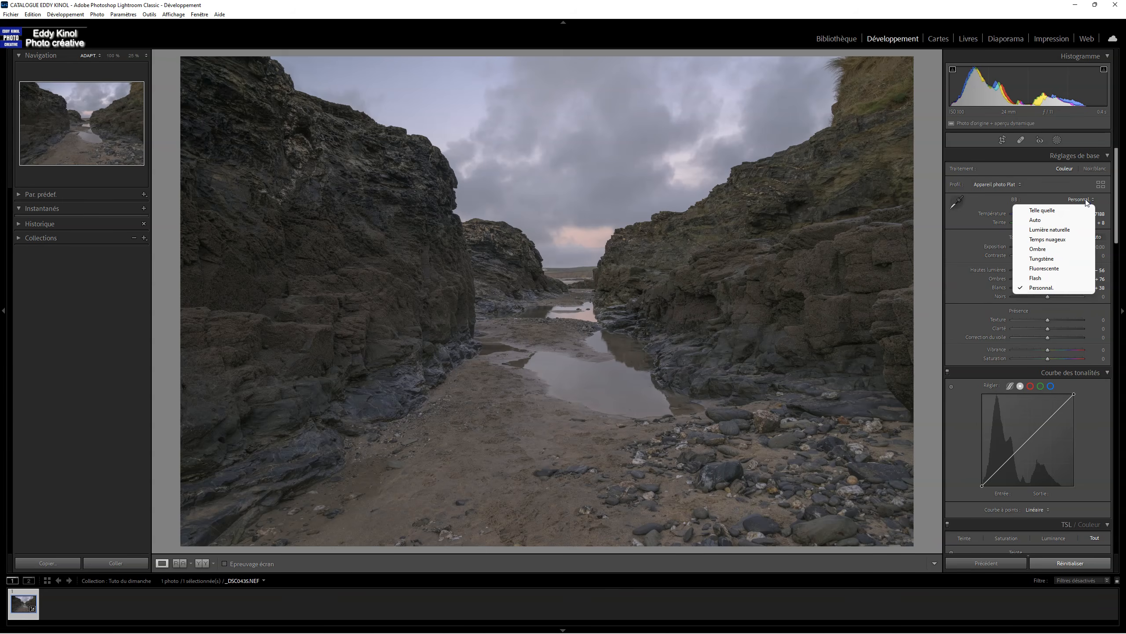
{"action": "left_click", "coordinate": [1051, 220]}
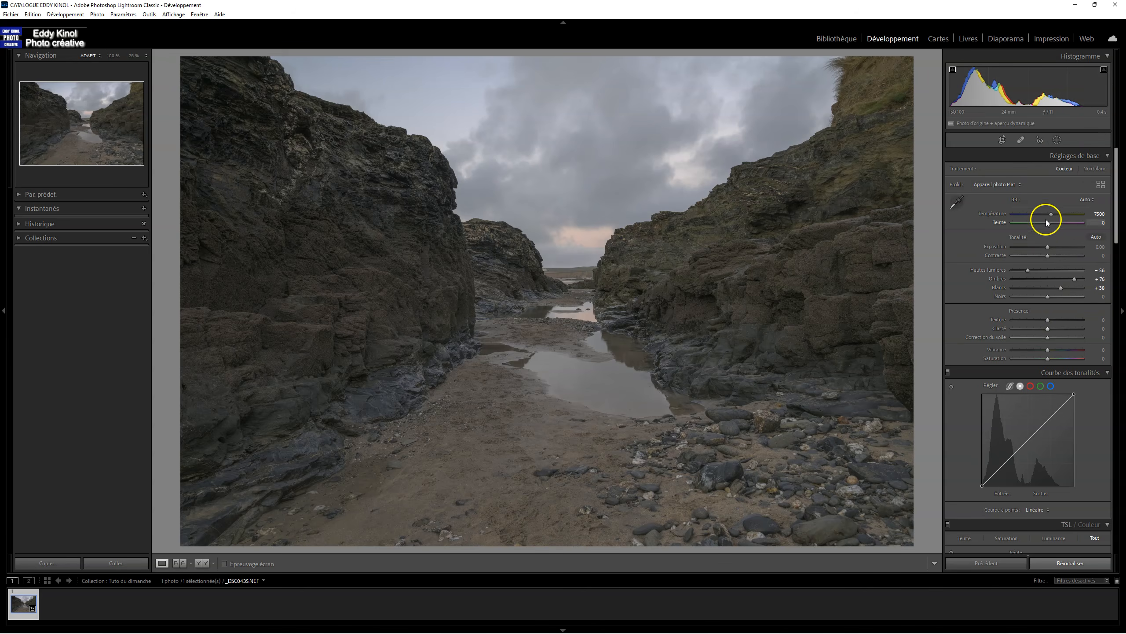
- Set the exposure to +1.00 and reset the whites to 0
{"action": "left_click_drag", "start_coordinate": [1049, 248], "coordinate": [1057, 248]}
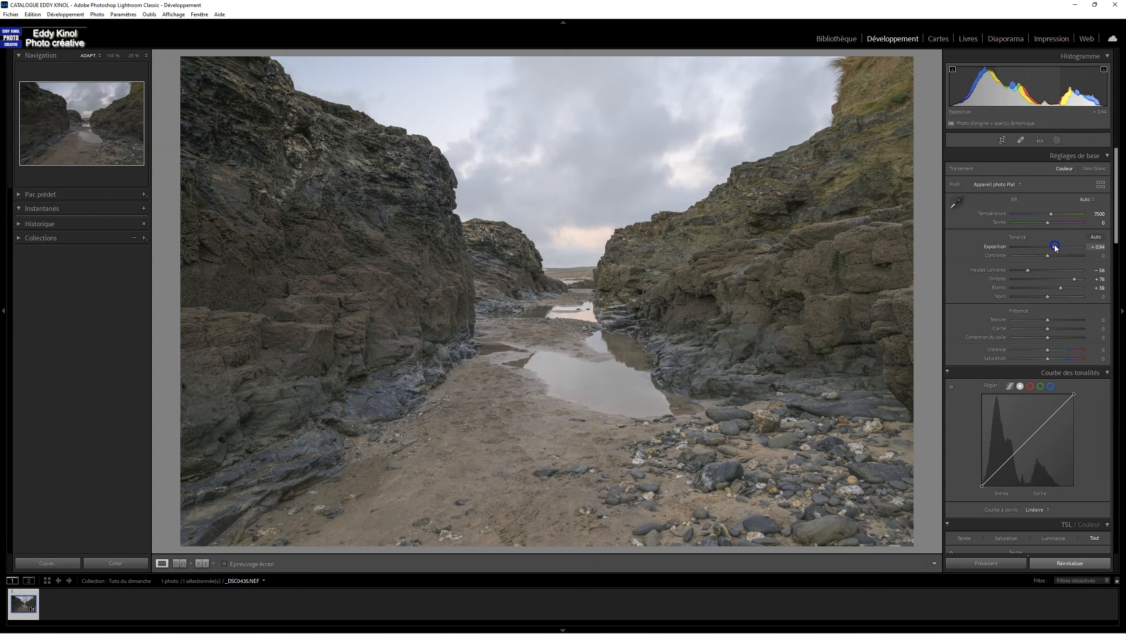
{"action": "left_click", "coordinate": [1096, 247]}
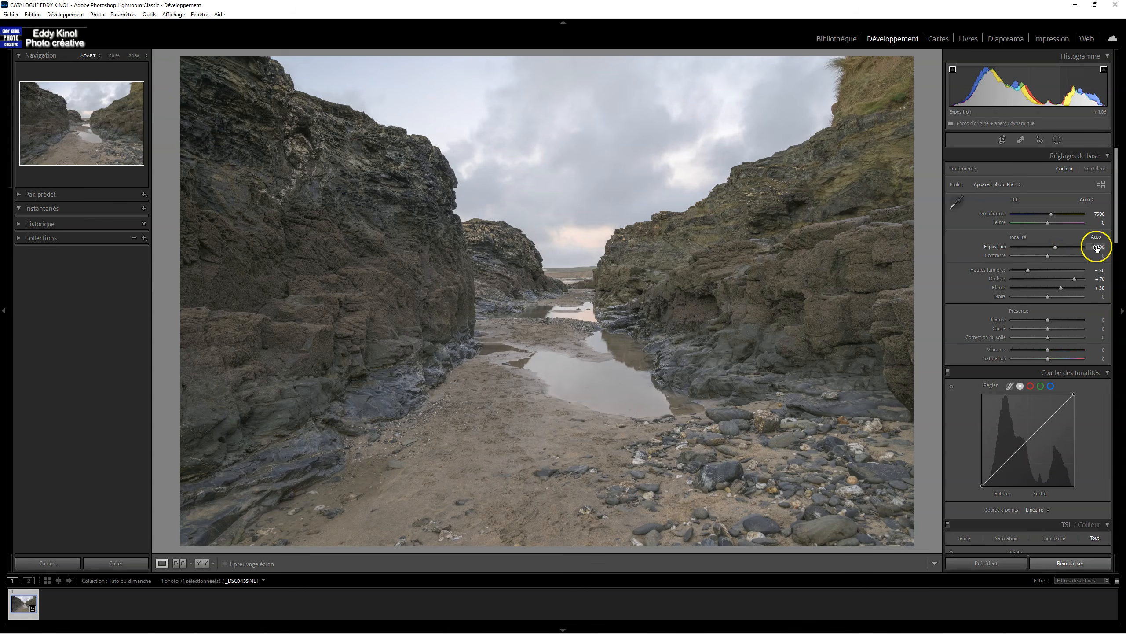
{"action": "type", "text": "1"}
{"action": "key", "text": "Return"}
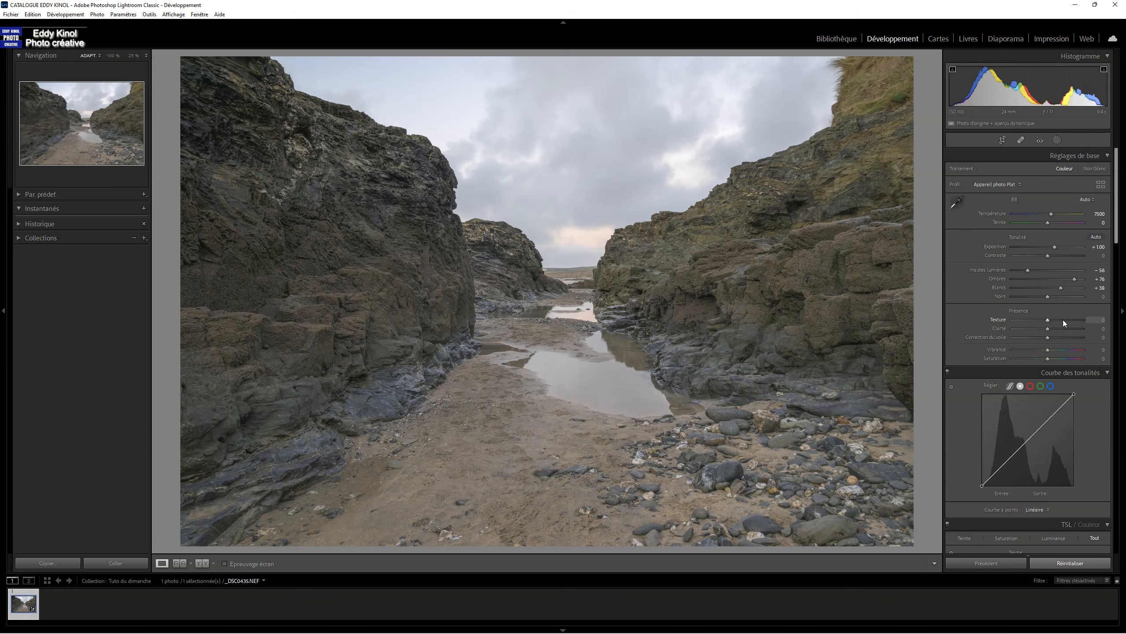
{"action": "double_click", "coordinate": [1063, 288]}
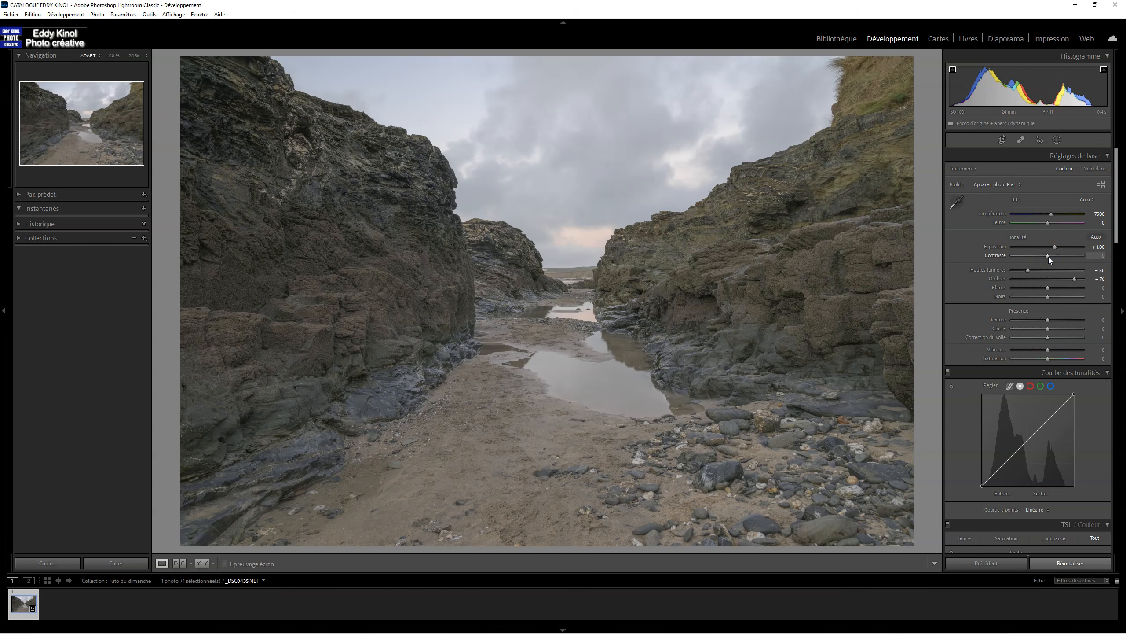
- Try contrast values of +25 and +18, resetting the contrast to 0 after each
{"action": "left_click_drag", "start_coordinate": [1048, 256], "coordinate": [1057, 255]}
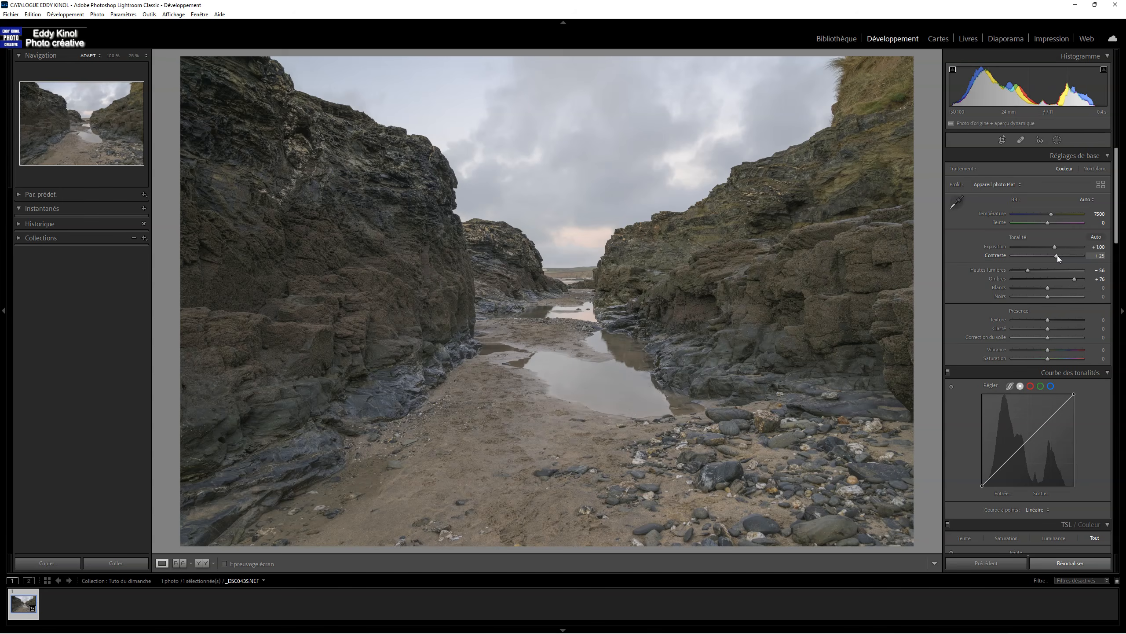
{"action": "double_click", "coordinate": [1057, 255]}
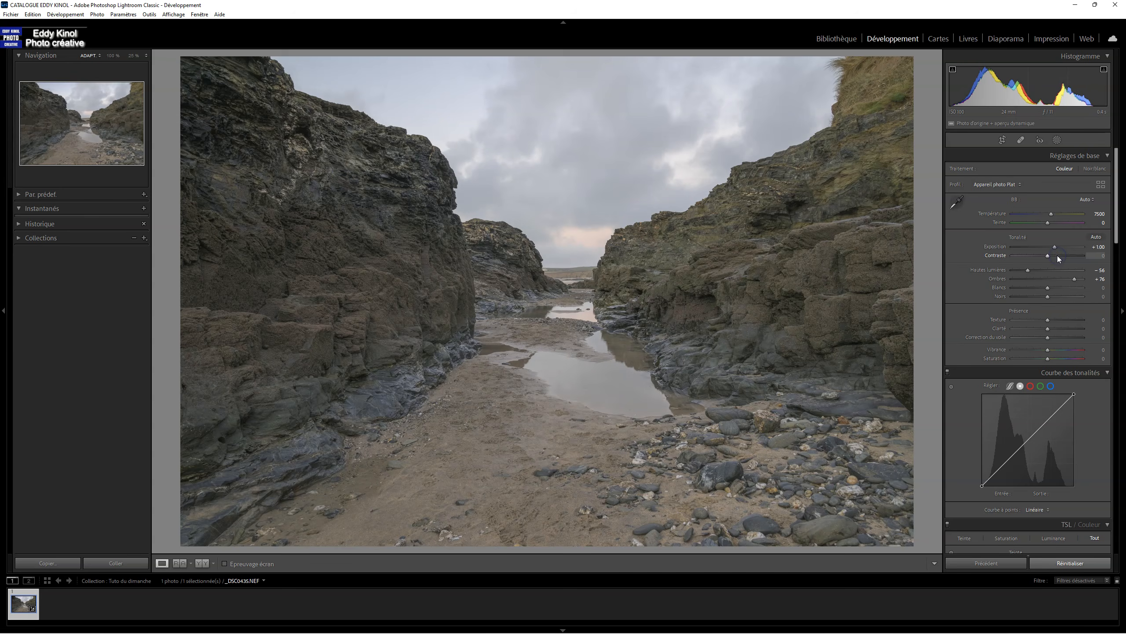
{"action": "left_click_drag", "start_coordinate": [1048, 256], "coordinate": [1055, 256]}
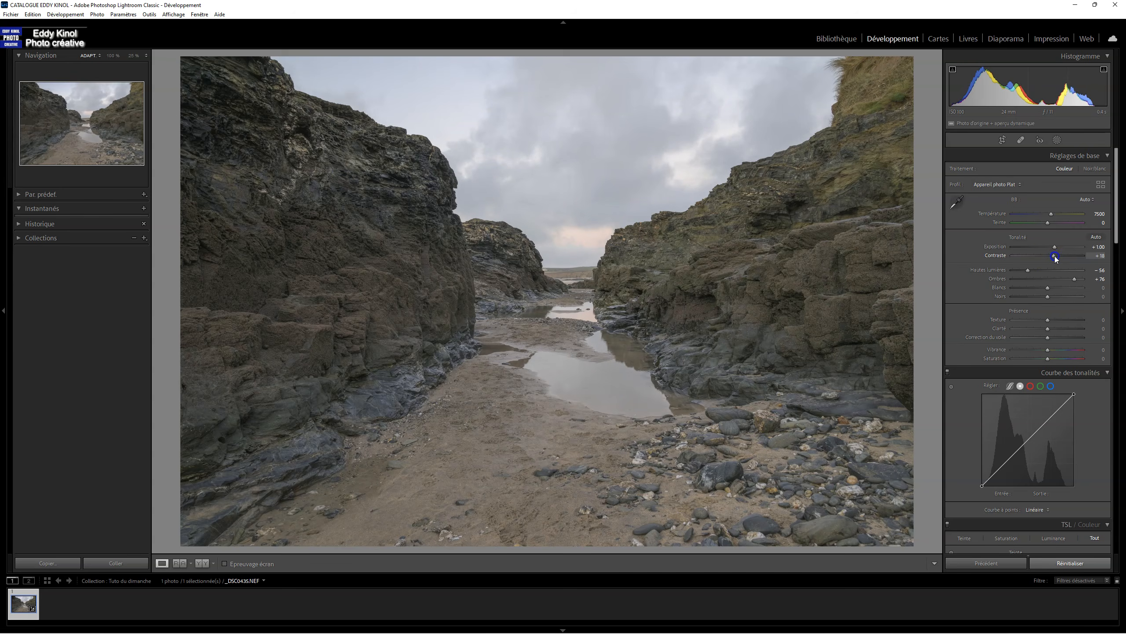
{"action": "double_click", "coordinate": [1055, 256]}
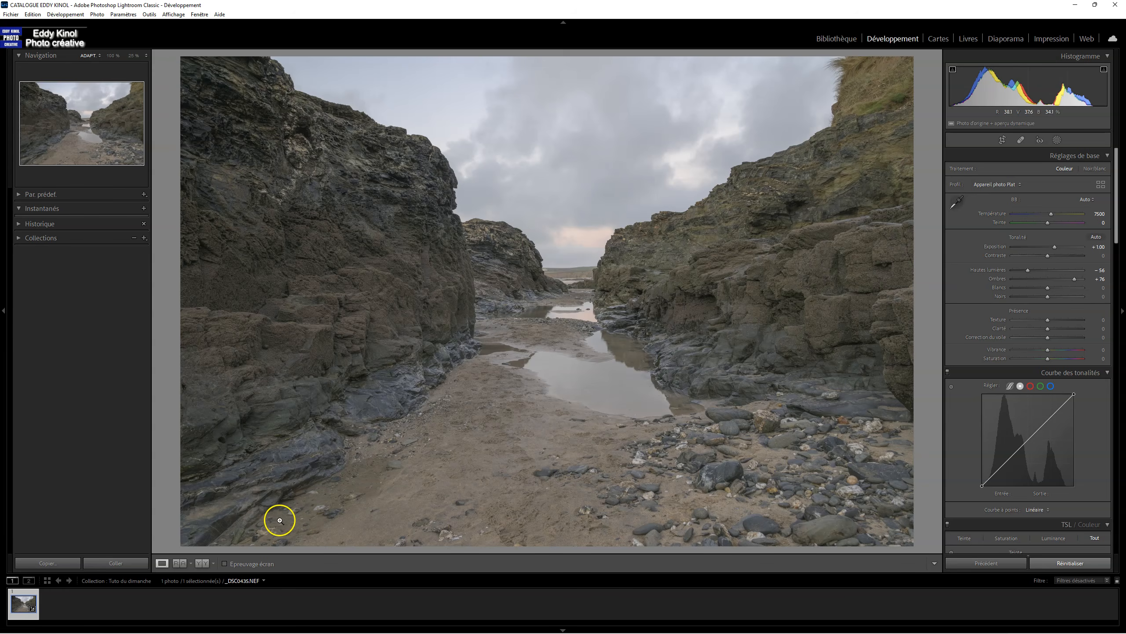
- Export the photo to Luminar Neo as a copy with Lightroom adjustments
{"action": "right_click", "coordinate": [25, 594]}
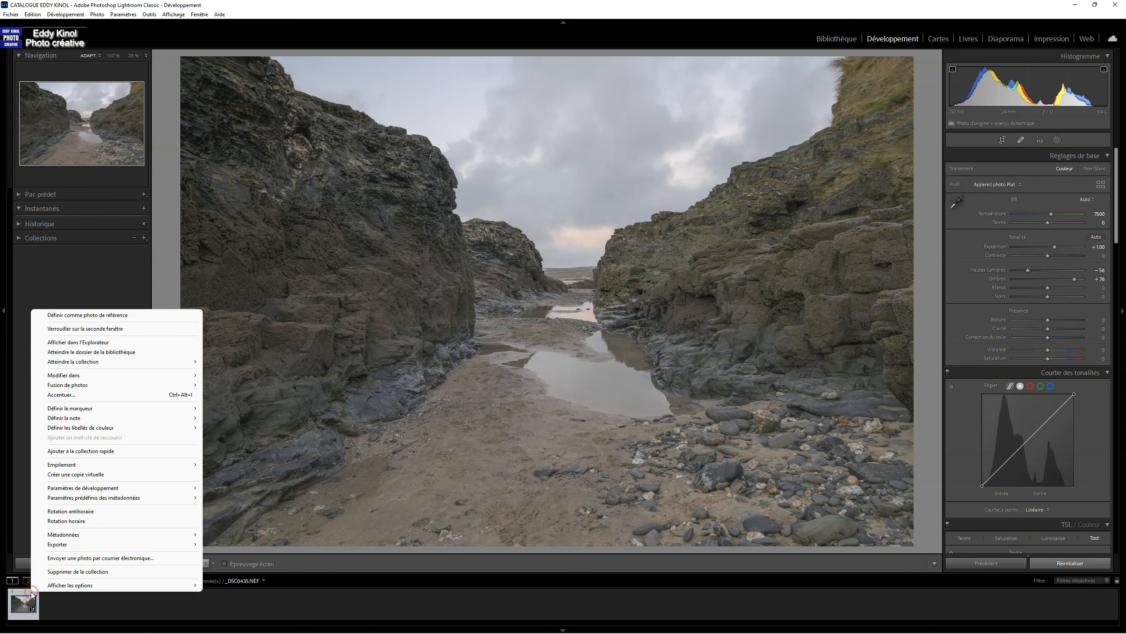
{"action": "mouse_move", "coordinate": [89, 545]}
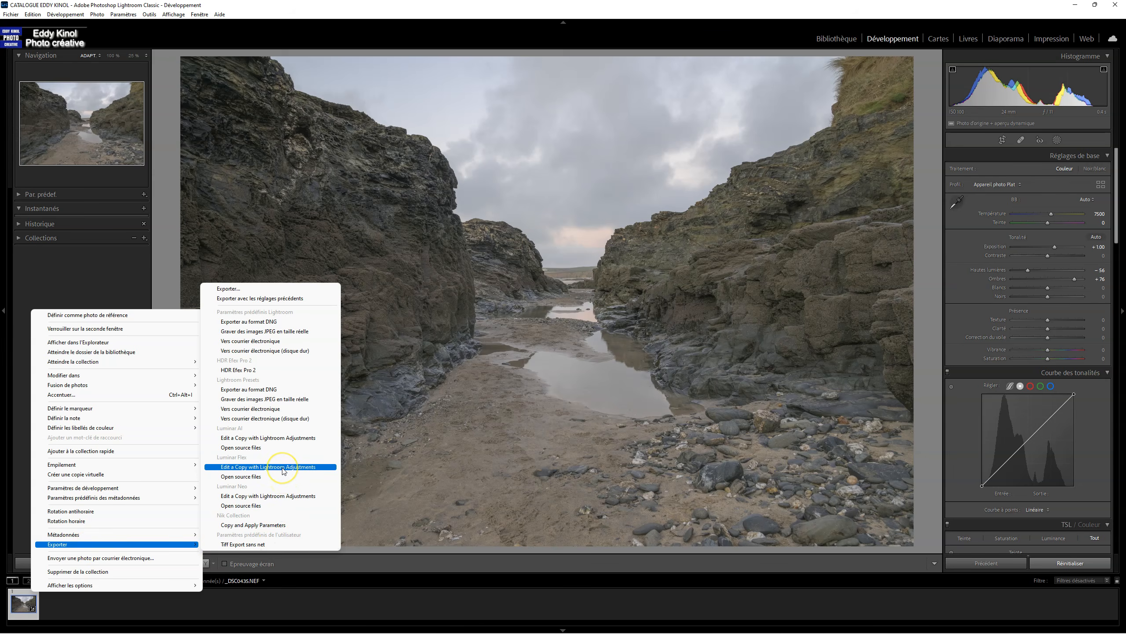
{"action": "left_click", "coordinate": [274, 499]}
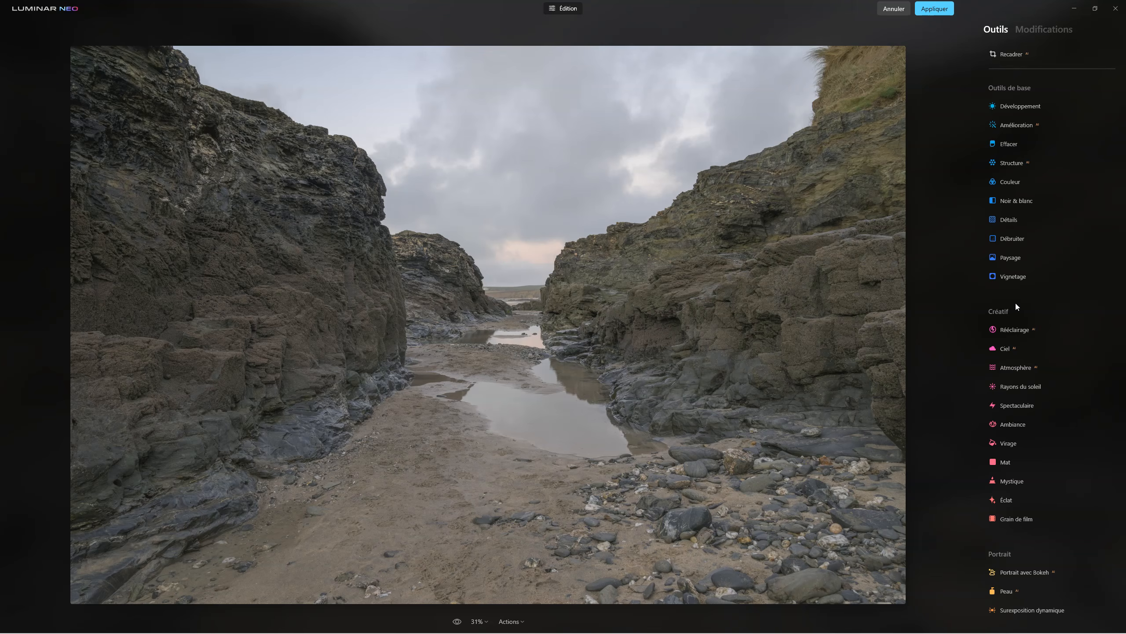
- Set Embellisseur de Ciel to 50 in the Amélioration tool and check the recorded modification
{"action": "left_click", "coordinate": [1015, 113]}
{"action": "left_click", "coordinate": [1016, 108]}
{"action": "left_click", "coordinate": [1013, 128]}
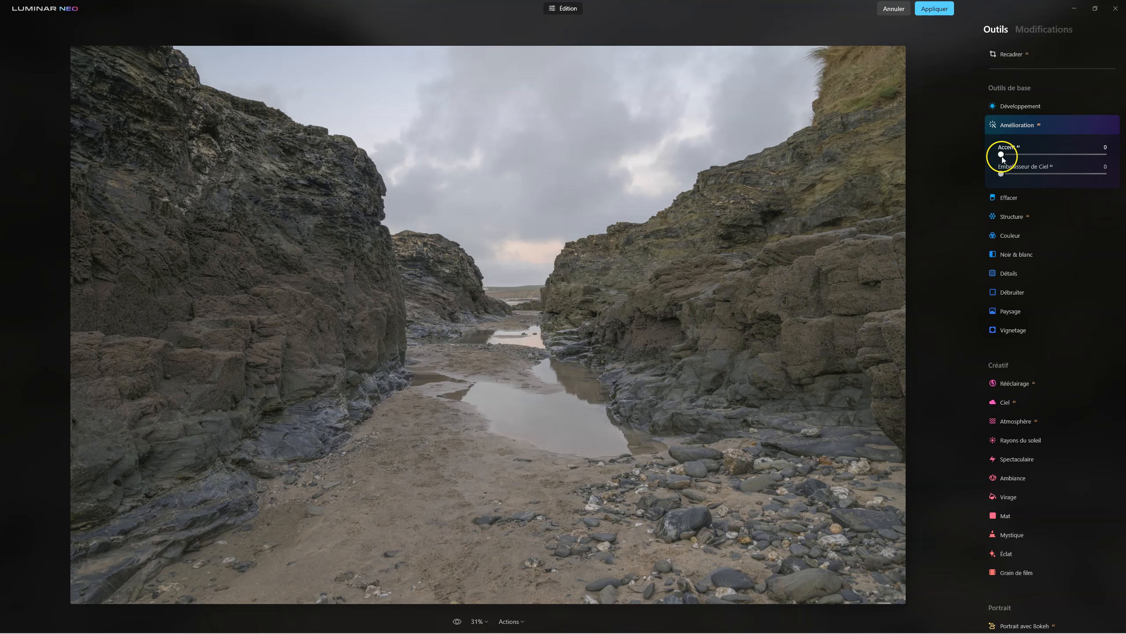
{"action": "left_click_drag", "start_coordinate": [999, 178], "coordinate": [1053, 174]}
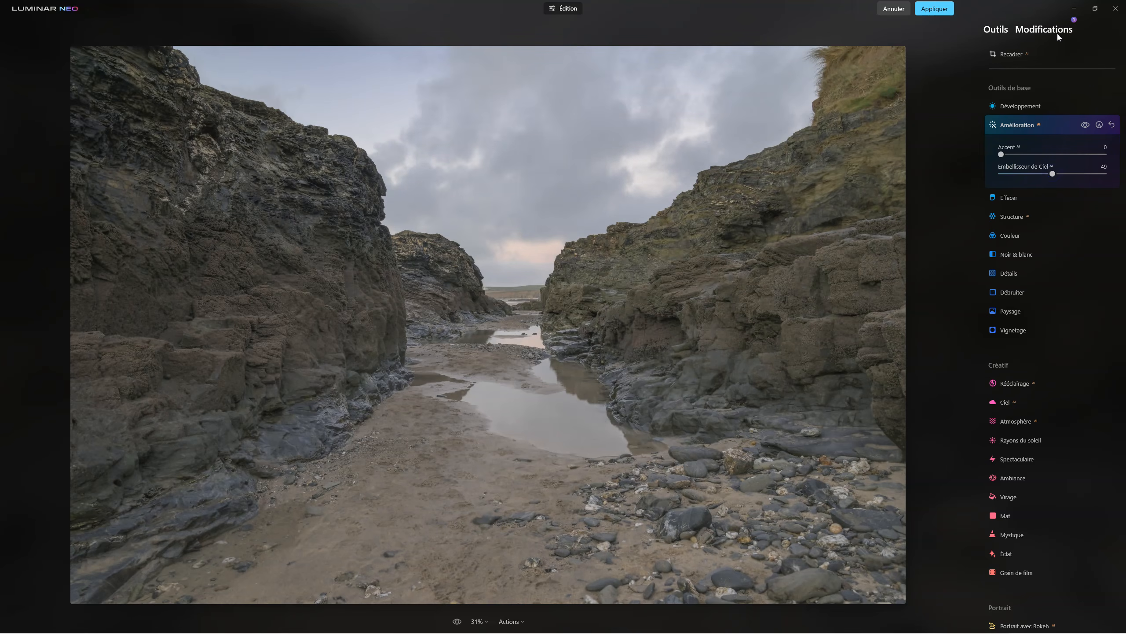
{"action": "left_click", "coordinate": [1057, 30]}
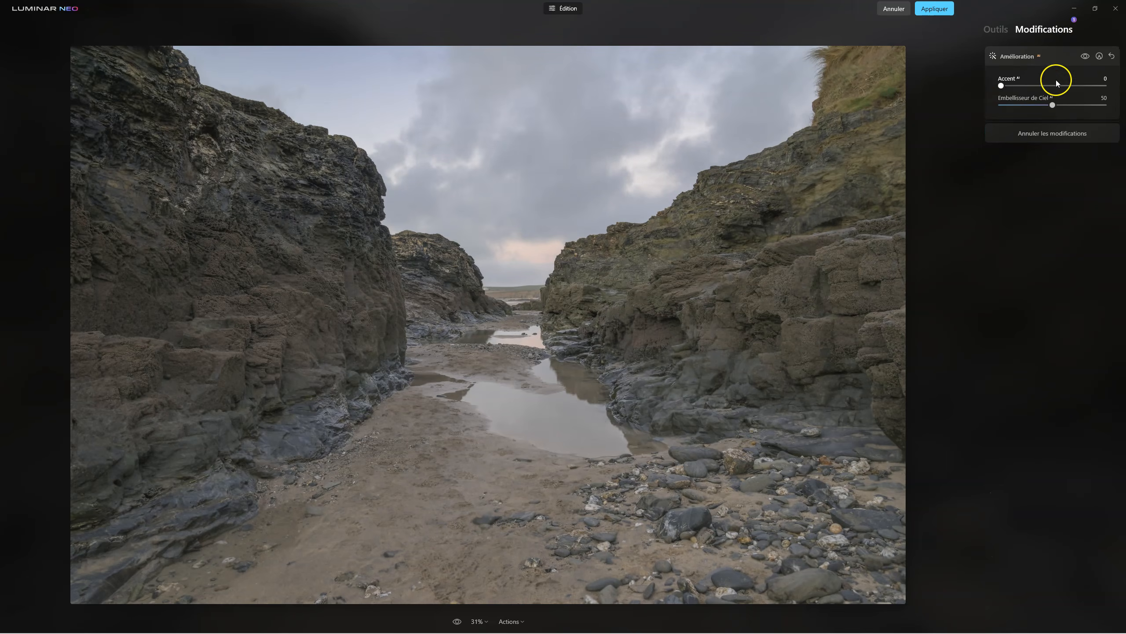
- Apply Structure with Quantité 31 and Renforcer 12, and compare the photo before and after the effect
{"action": "left_click", "coordinate": [998, 29]}
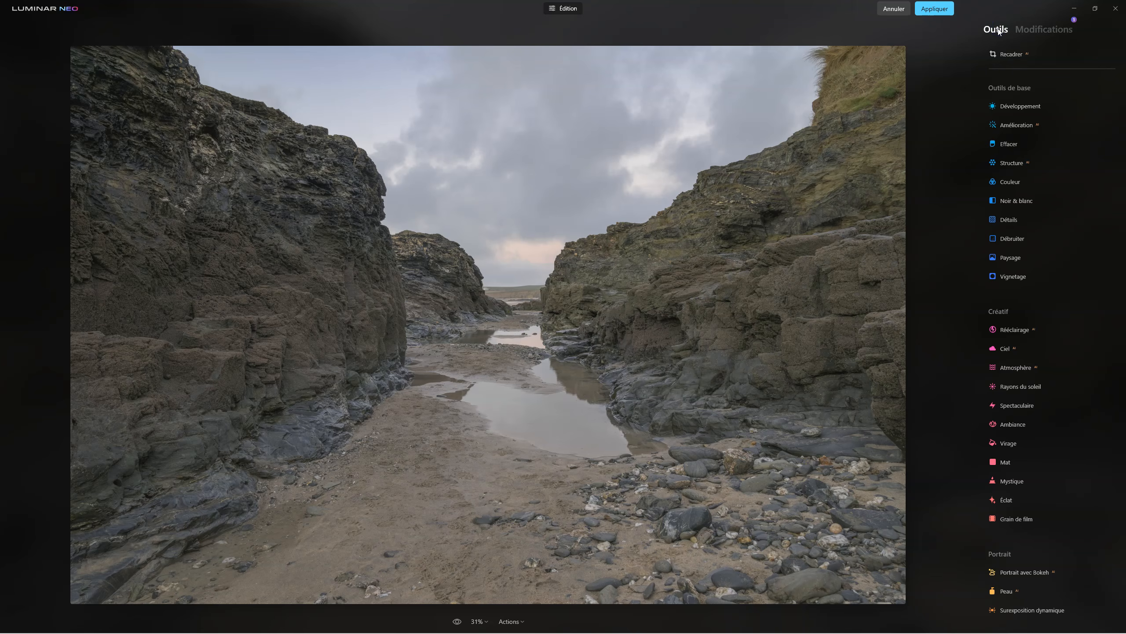
{"action": "left_click", "coordinate": [1003, 163]}
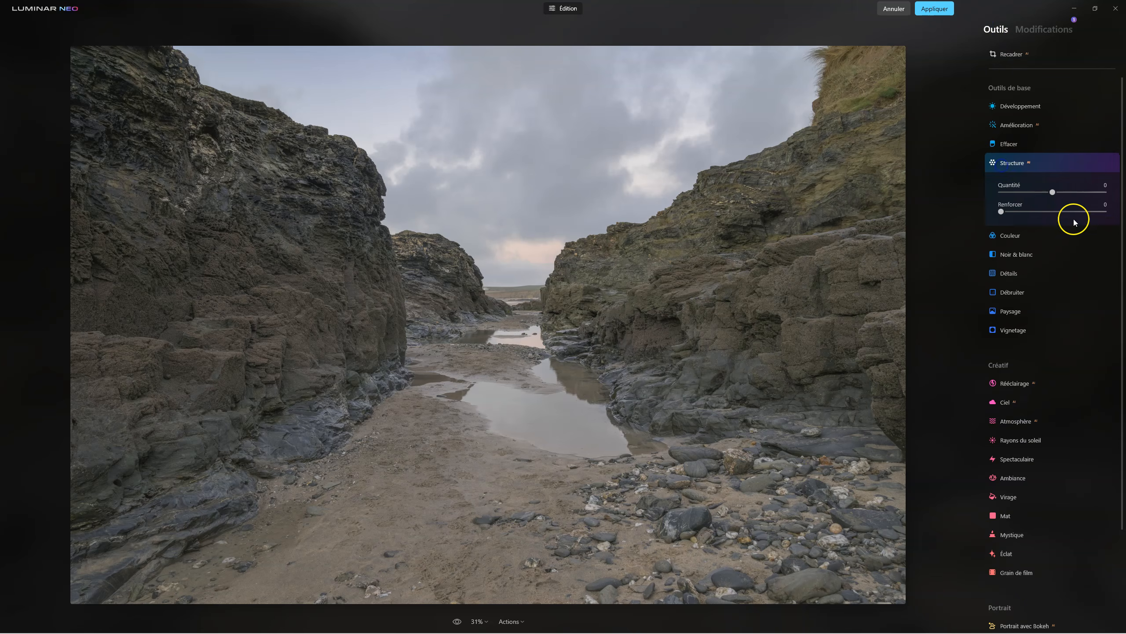
{"action": "mouse_move", "coordinate": [1055, 194]}
{"action": "left_mouse_down"}
{"action": "mouse_move", "coordinate": [1072, 194]}
{"action": "mouse_move", "coordinate": [1005, 212]}
{"action": "mouse_move", "coordinate": [1066, 189]}
{"action": "left_mouse_up"}
{"action": "left_click", "coordinate": [1085, 163]}
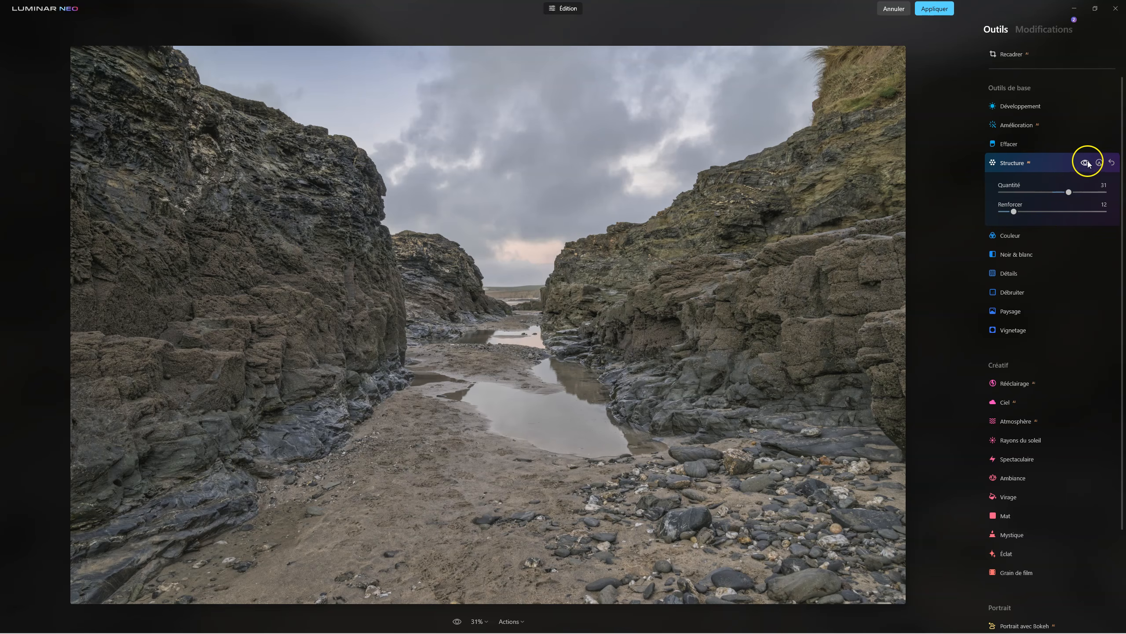
{"action": "left_click", "coordinate": [1085, 162]}
{"action": "left_click", "coordinate": [1013, 163]}
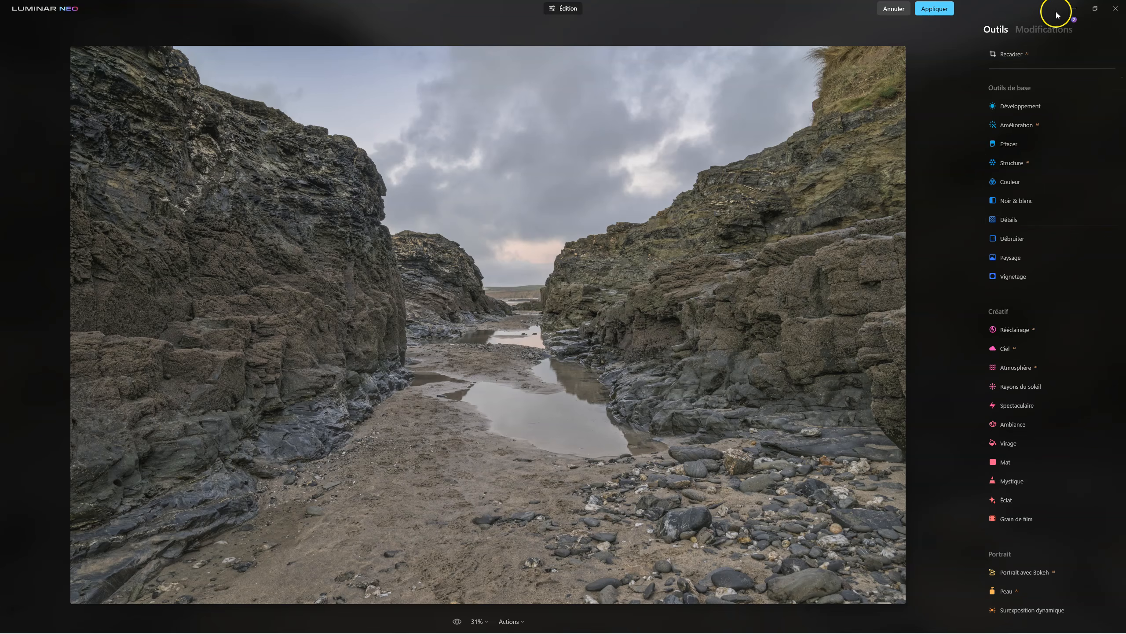
- Review the Structure and Amélioration edits in the modification history, comparing the photo at each stage
{"action": "left_click", "coordinate": [1044, 30]}
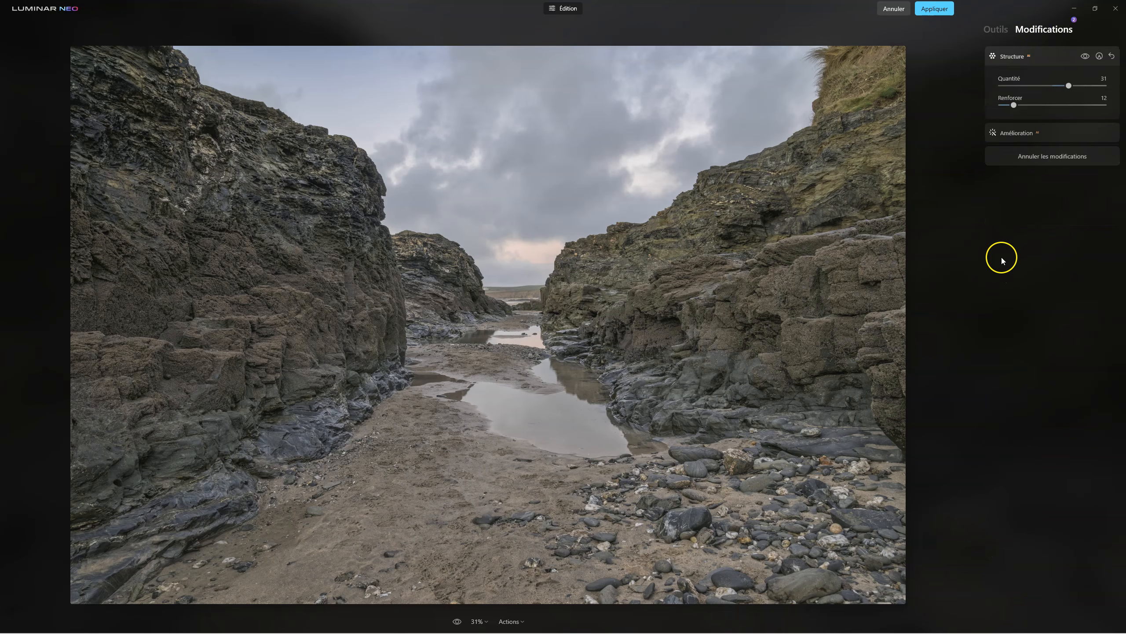
{"action": "left_click", "coordinate": [1013, 133]}
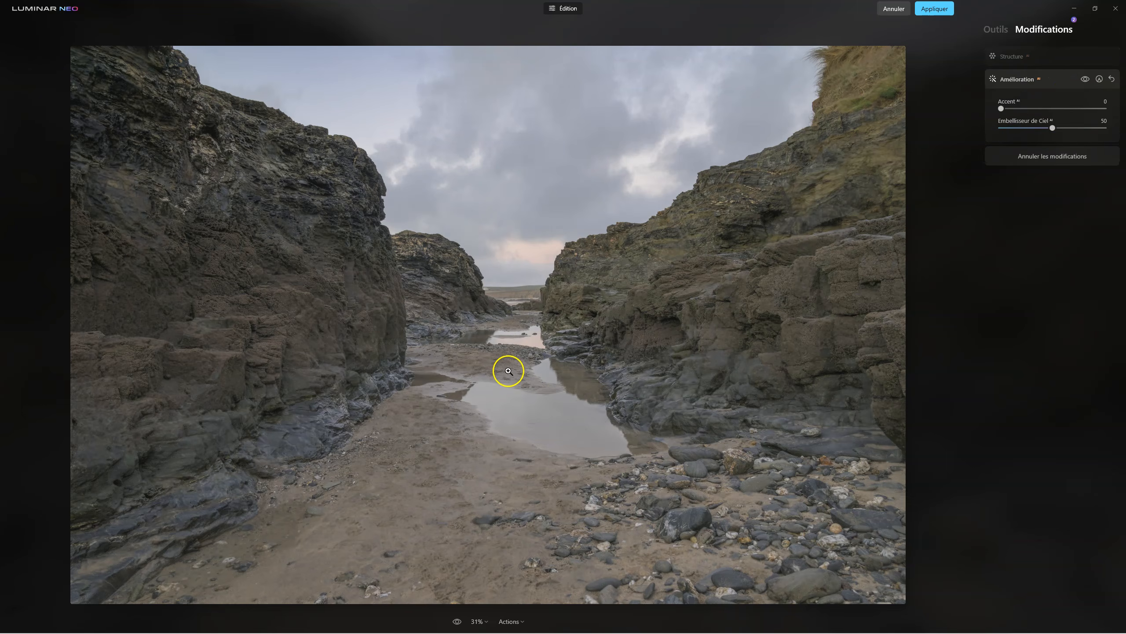
{"action": "left_click", "coordinate": [1015, 54]}
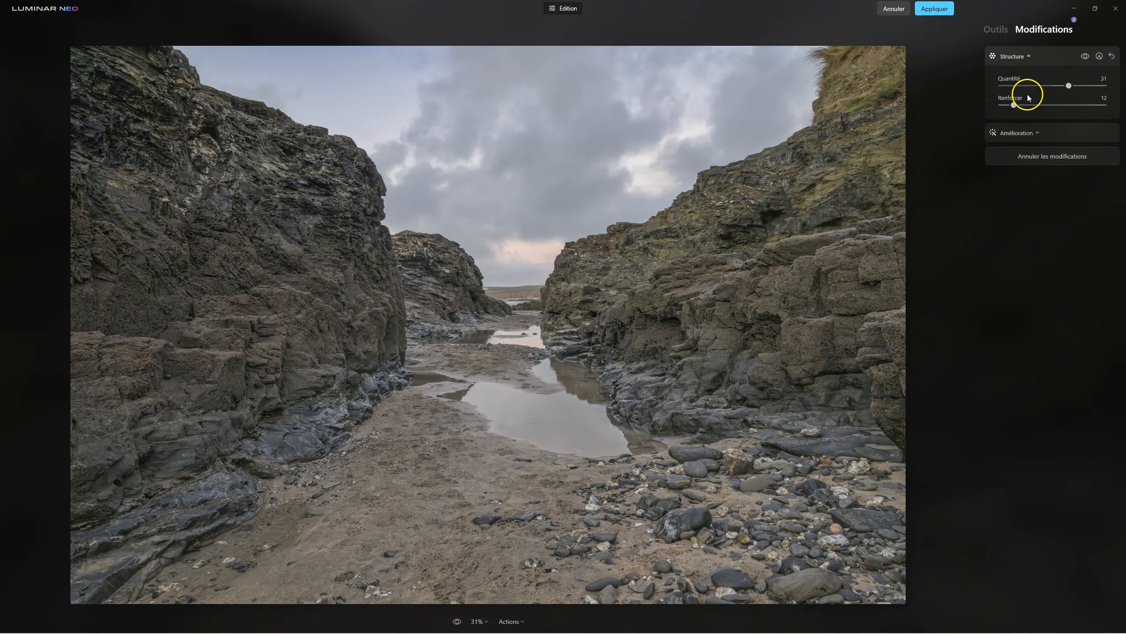
{"action": "left_click", "coordinate": [1018, 133]}
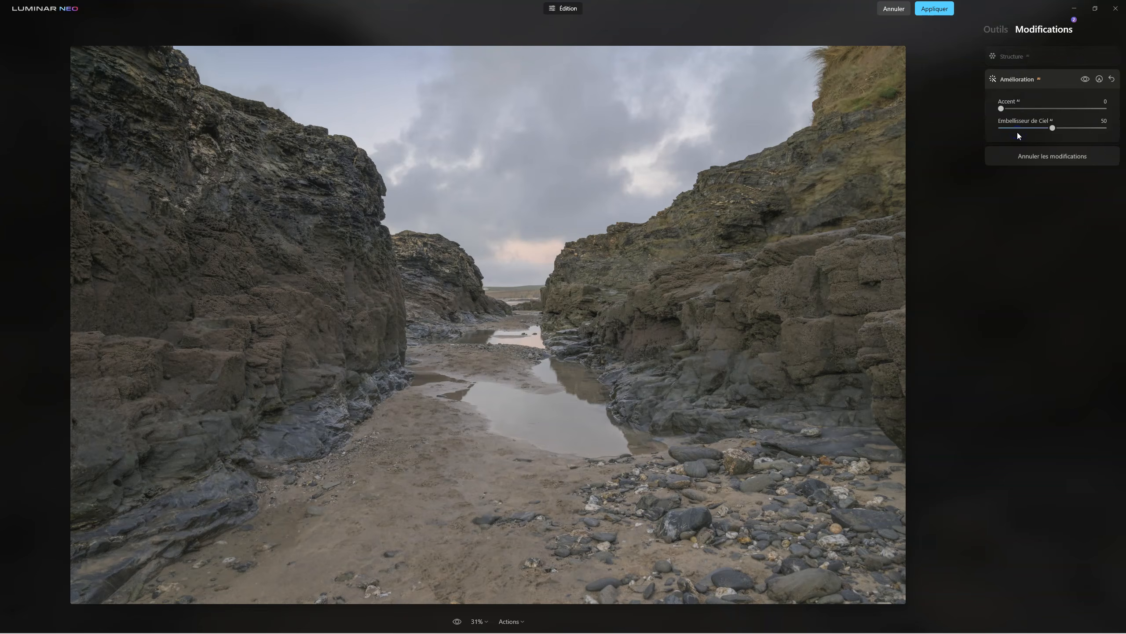
{"action": "left_click", "coordinate": [1006, 57]}
{"action": "left_click", "coordinate": [1017, 157]}
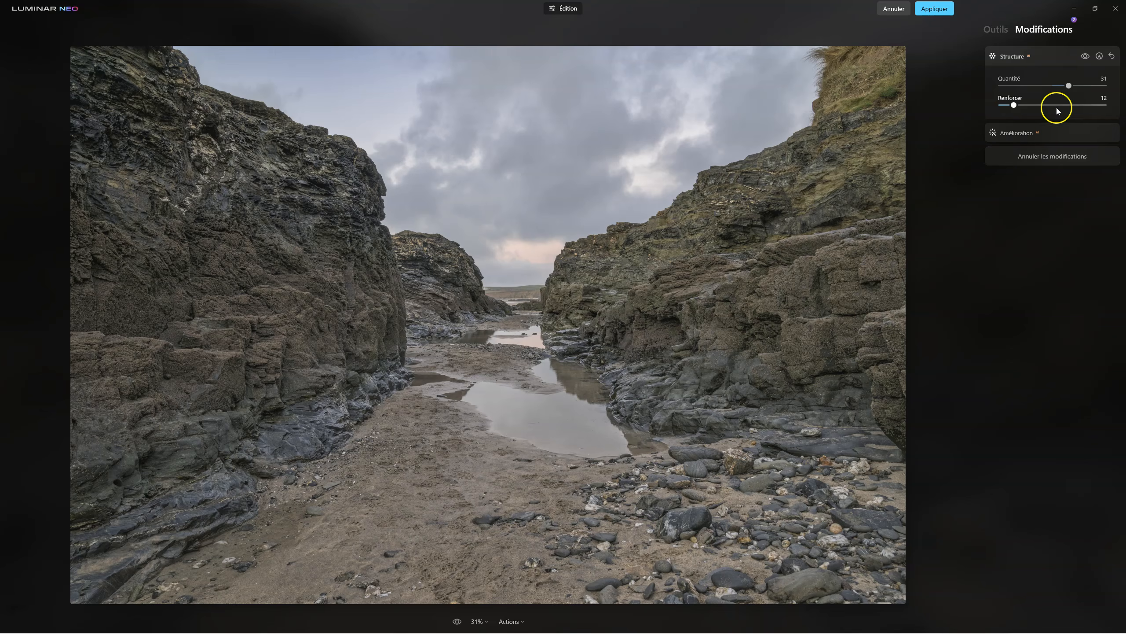
- Try an Accent value of 34 on the existing Amélioration edit and reset it to 0
{"action": "left_click", "coordinate": [1022, 134]}
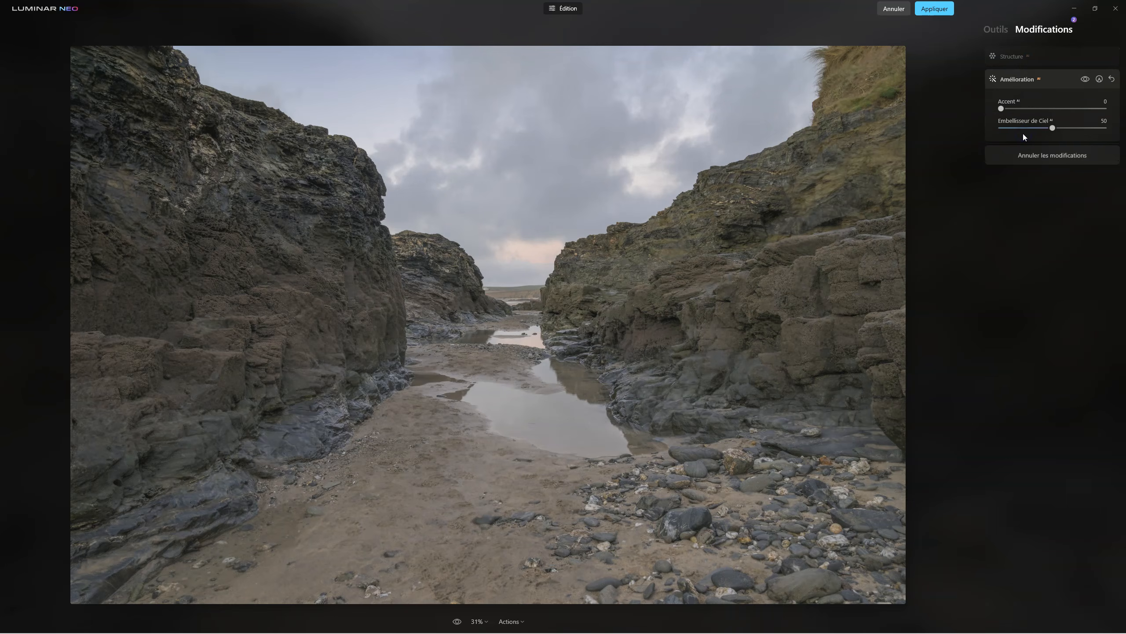
{"action": "left_click_drag", "start_coordinate": [1001, 110], "coordinate": [1036, 109]}
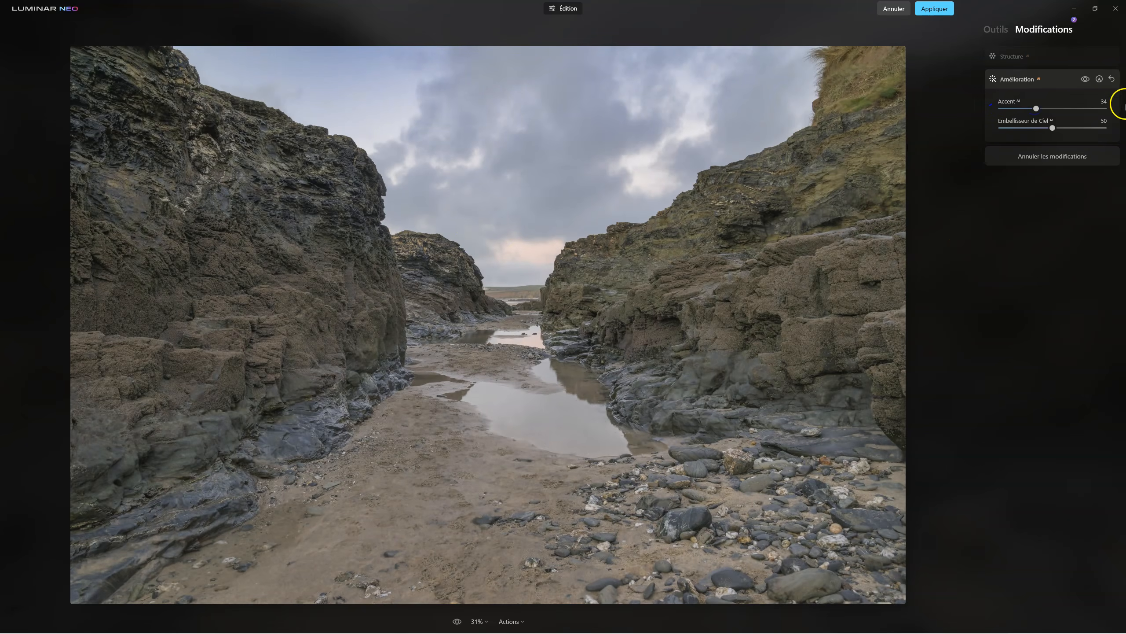
{"action": "left_click", "coordinate": [1099, 81]}
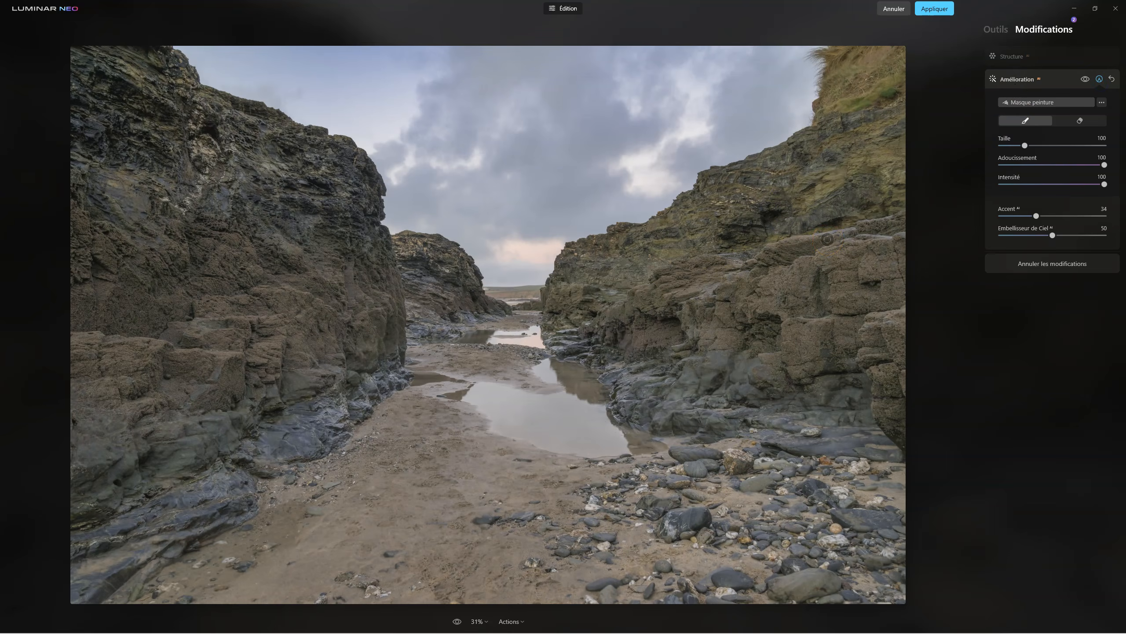
{"action": "left_click", "coordinate": [1100, 80]}
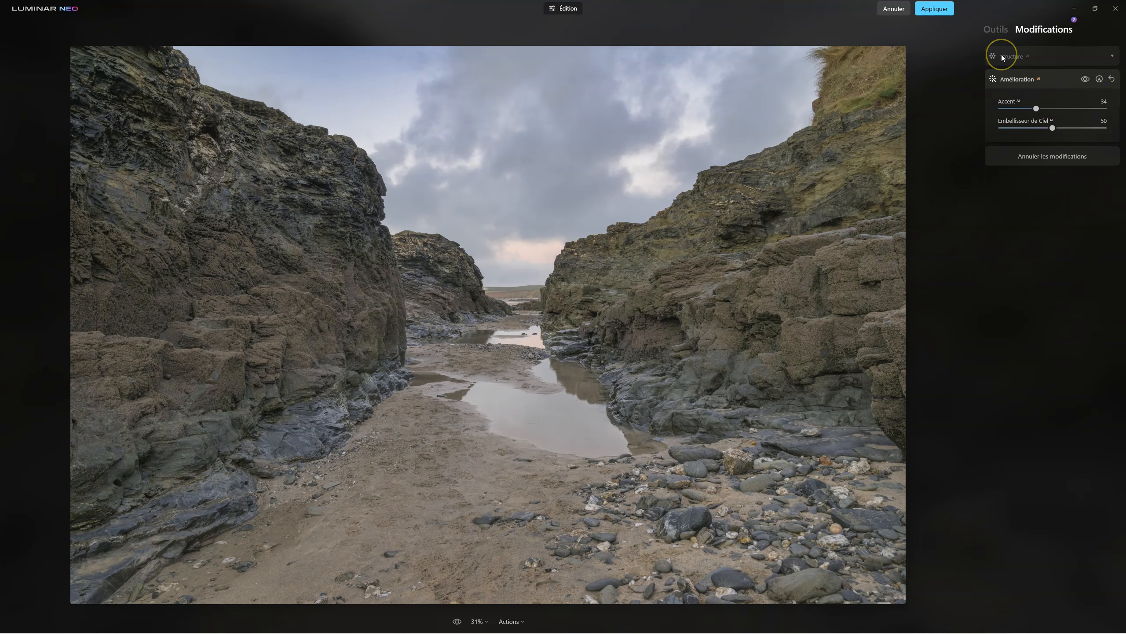
{"action": "left_click", "coordinate": [1036, 109]}
{"action": "double_click", "coordinate": [1037, 109]}
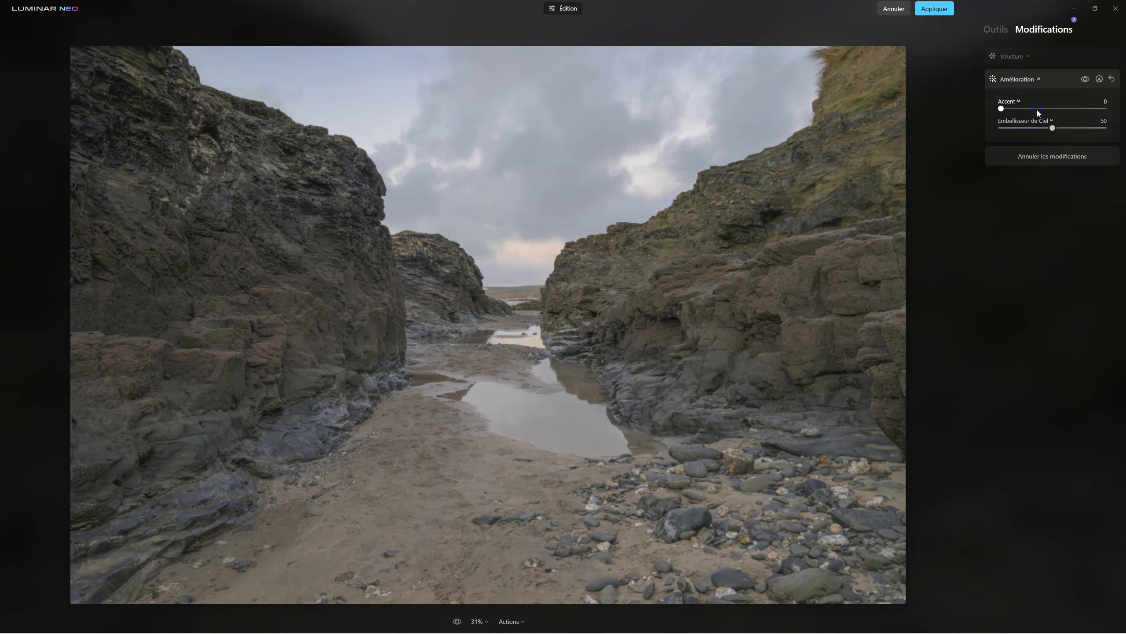
- Add a second Amélioration adjustment above Structure, testing Accent at 32 and 100 before setting it to 56
{"action": "left_click", "coordinate": [1010, 62]}
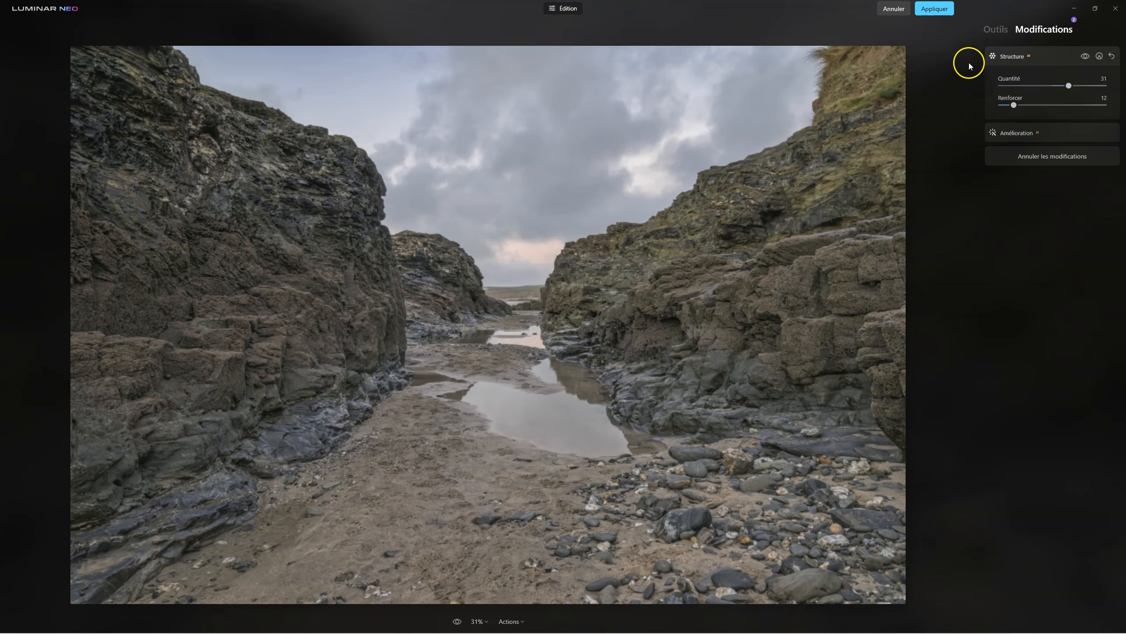
{"action": "left_click", "coordinate": [605, 307]}
{"action": "left_click", "coordinate": [755, 241]}
{"action": "left_click", "coordinate": [1003, 59]}
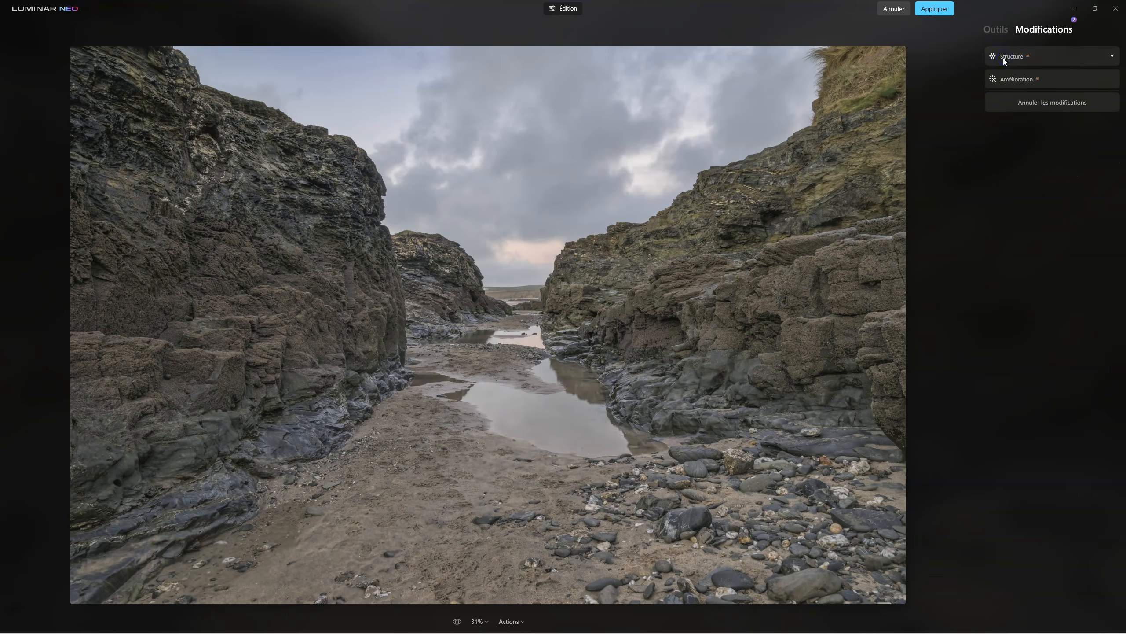
{"action": "left_click", "coordinate": [1002, 31]}
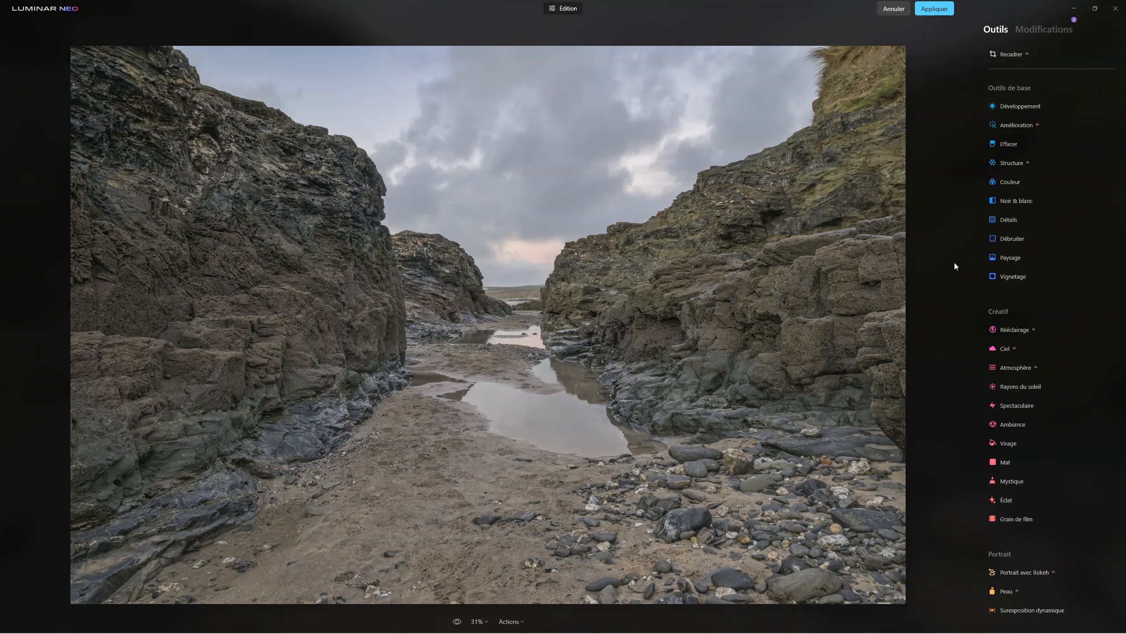
{"action": "left_click", "coordinate": [1007, 129]}
{"action": "left_click_drag", "start_coordinate": [1003, 155], "coordinate": [1035, 155]}
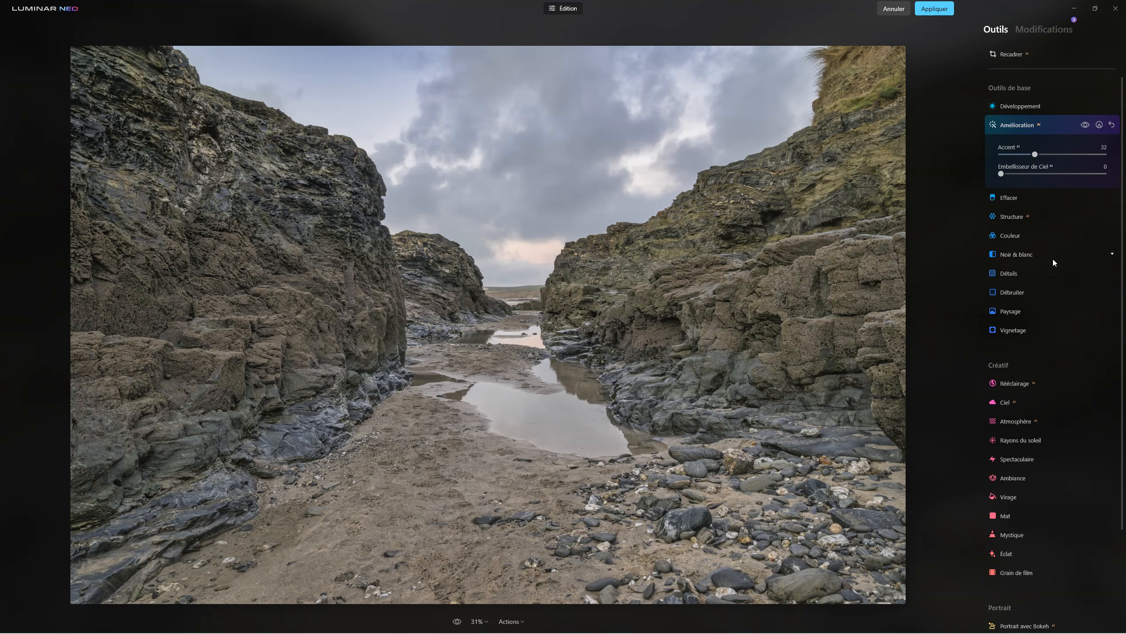
{"action": "left_click_drag", "start_coordinate": [1036, 153], "coordinate": [1116, 156]}
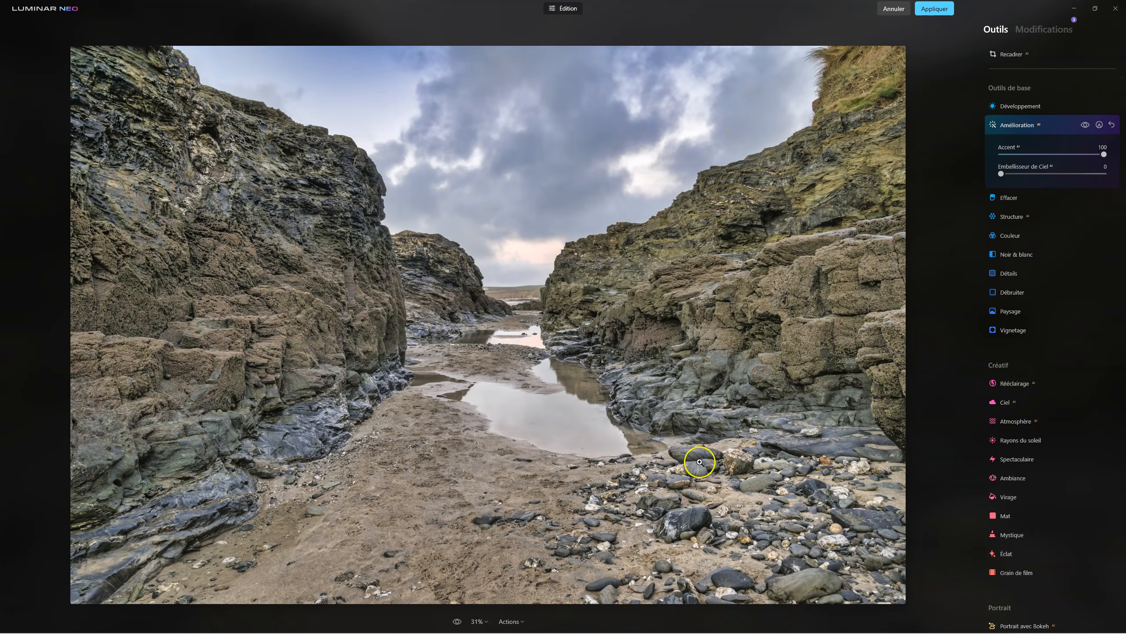
{"action": "left_click_drag", "start_coordinate": [1102, 154], "coordinate": [1059, 155]}
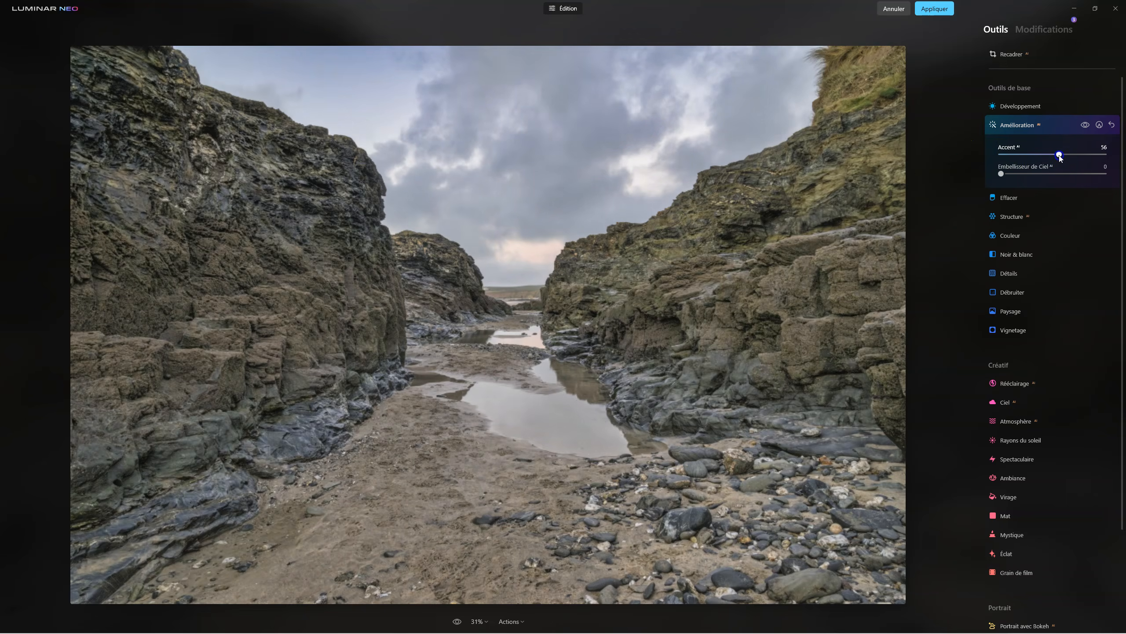
- Paint an Amélioration mask at intensity 12 over the rock face on the photo's right side
{"action": "left_click", "coordinate": [1099, 125]}
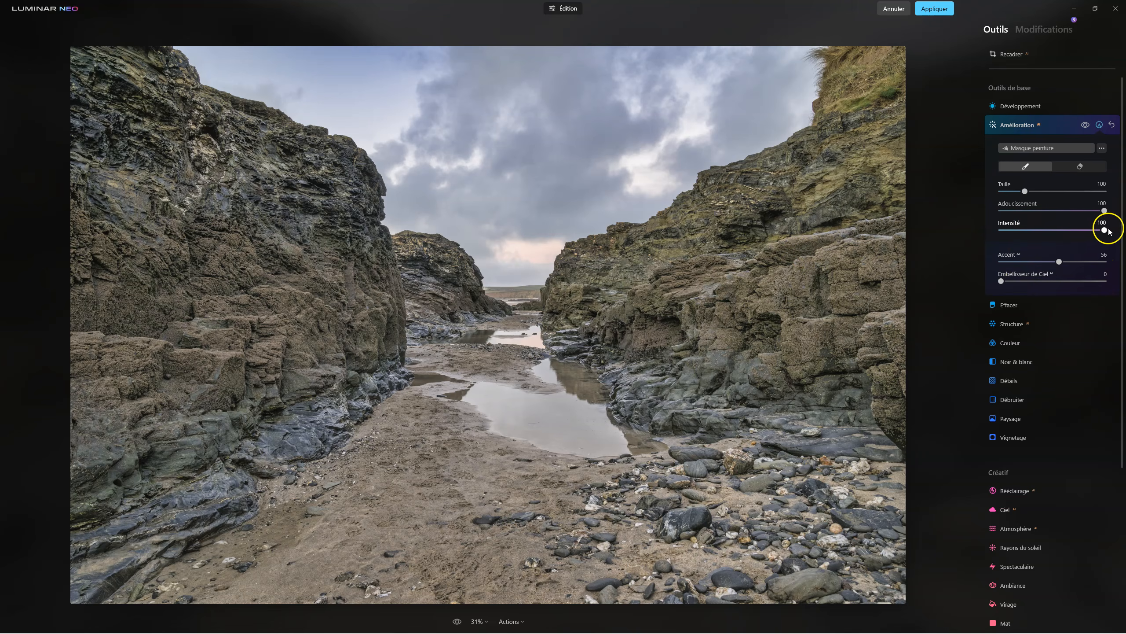
{"action": "left_click_drag", "start_coordinate": [1108, 230], "coordinate": [1015, 230]}
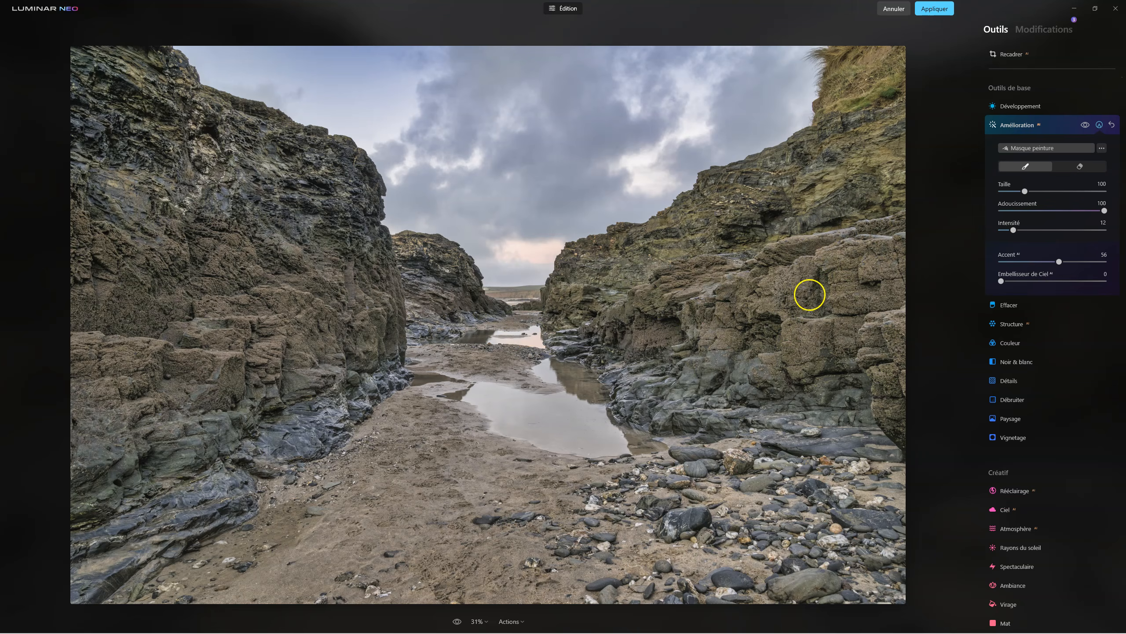
{"action": "mouse_move", "coordinate": [673, 297]}
{"action": "left_mouse_down"}
{"action": "mouse_move", "coordinate": [748, 291]}
{"action": "mouse_move", "coordinate": [804, 271]}
{"action": "left_mouse_up"}
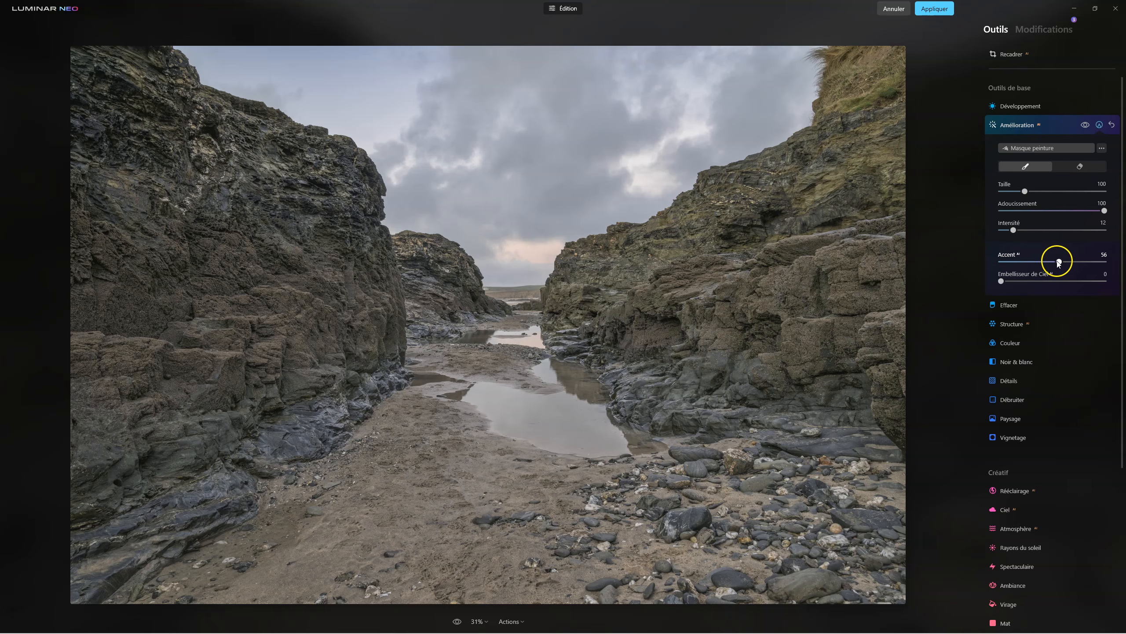
- Reset the masked Amélioration edit's Accent to 0, raise it to 100 and inspect the right-hand rocks at 100% zoom
{"action": "left_click_drag", "start_coordinate": [1059, 263], "coordinate": [971, 268]}
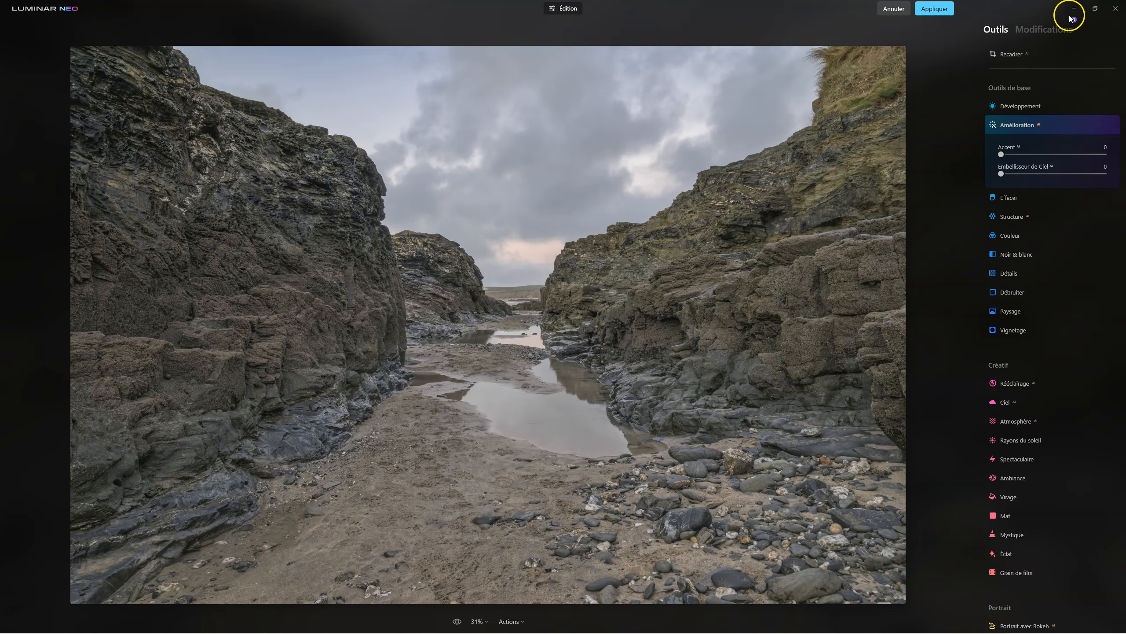
{"action": "left_click", "coordinate": [1055, 31]}
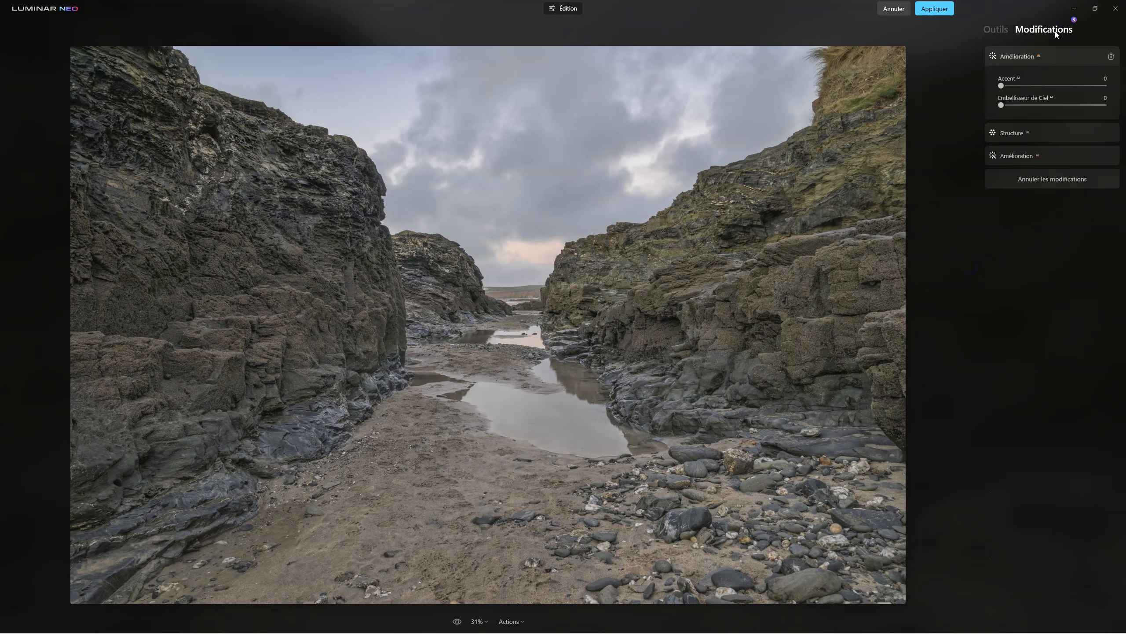
{"action": "left_click_drag", "start_coordinate": [1001, 87], "coordinate": [1123, 85]}
{"action": "mouse_move", "coordinate": [1104, 86]}
{"action": "left_mouse_down"}
{"action": "mouse_move", "coordinate": [931, 89]}
{"action": "mouse_move", "coordinate": [1124, 85]}
{"action": "left_mouse_up"}
{"action": "left_click", "coordinate": [790, 301]}
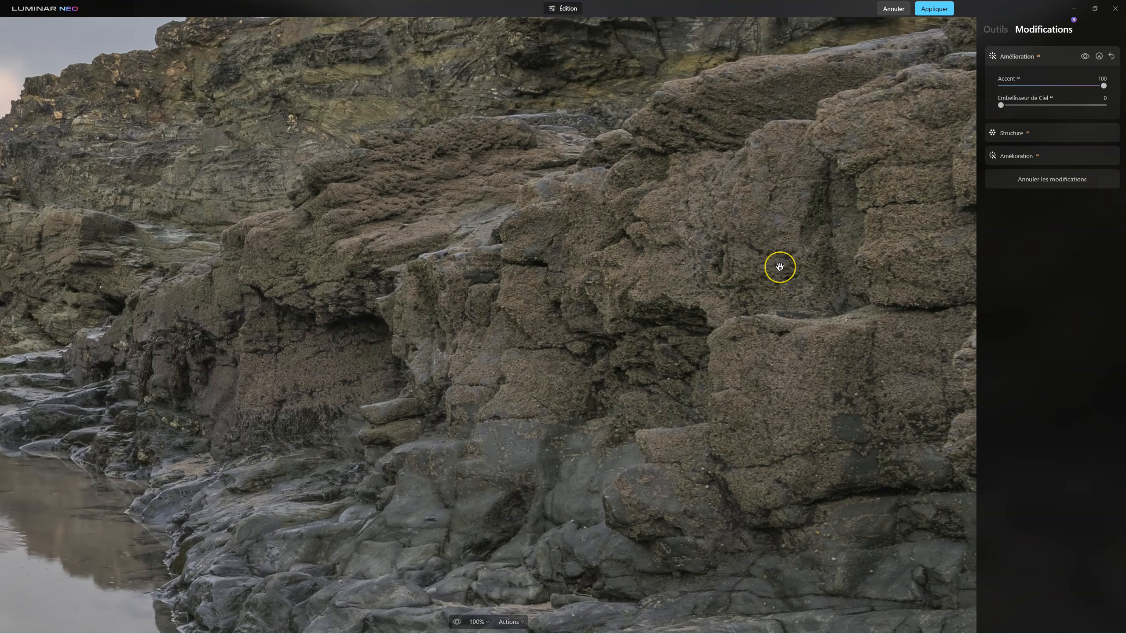
- Add another Amélioration adjustment to the whole photo with Accent set to 52
{"action": "left_click", "coordinate": [996, 30]}
{"action": "left_click", "coordinate": [701, 275]}
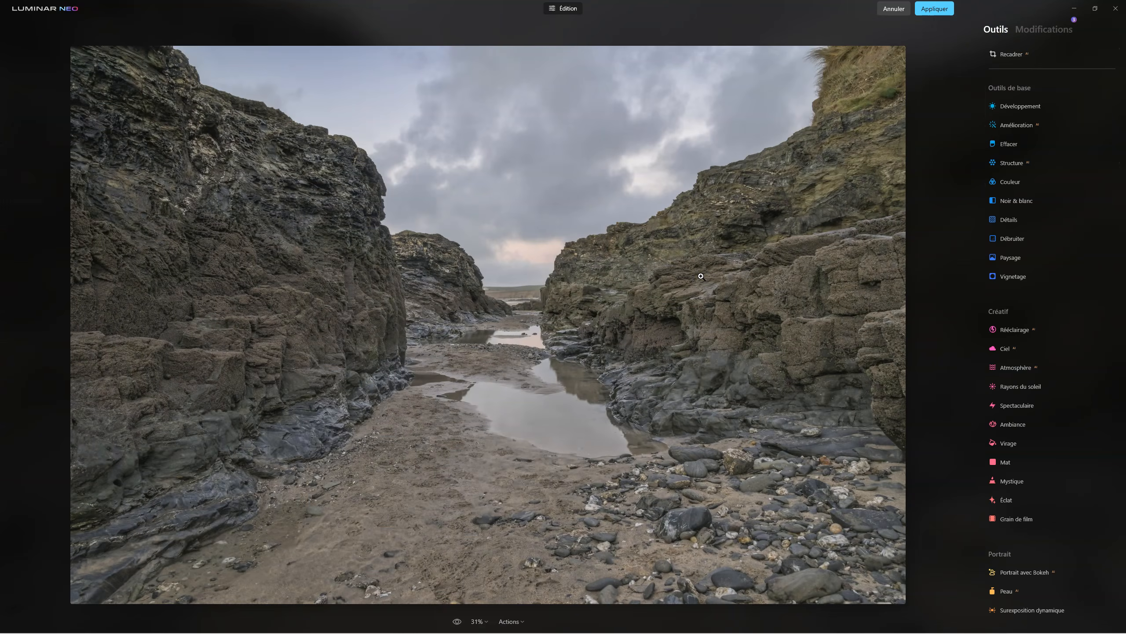
{"action": "left_click", "coordinate": [1010, 125]}
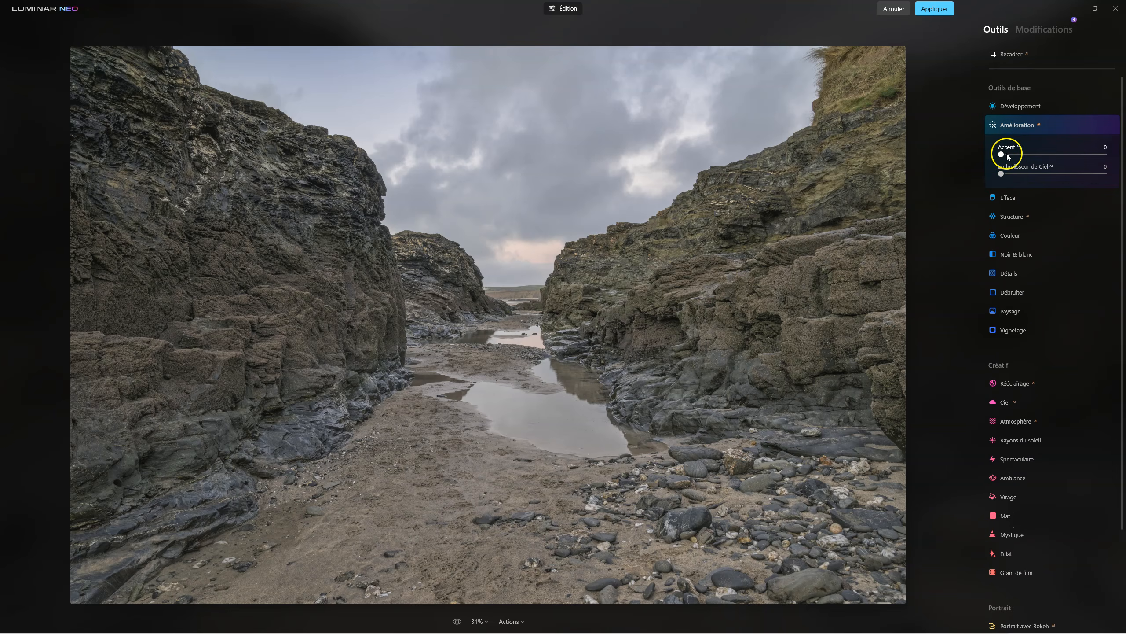
{"action": "left_click_drag", "start_coordinate": [1003, 154], "coordinate": [1057, 153]}
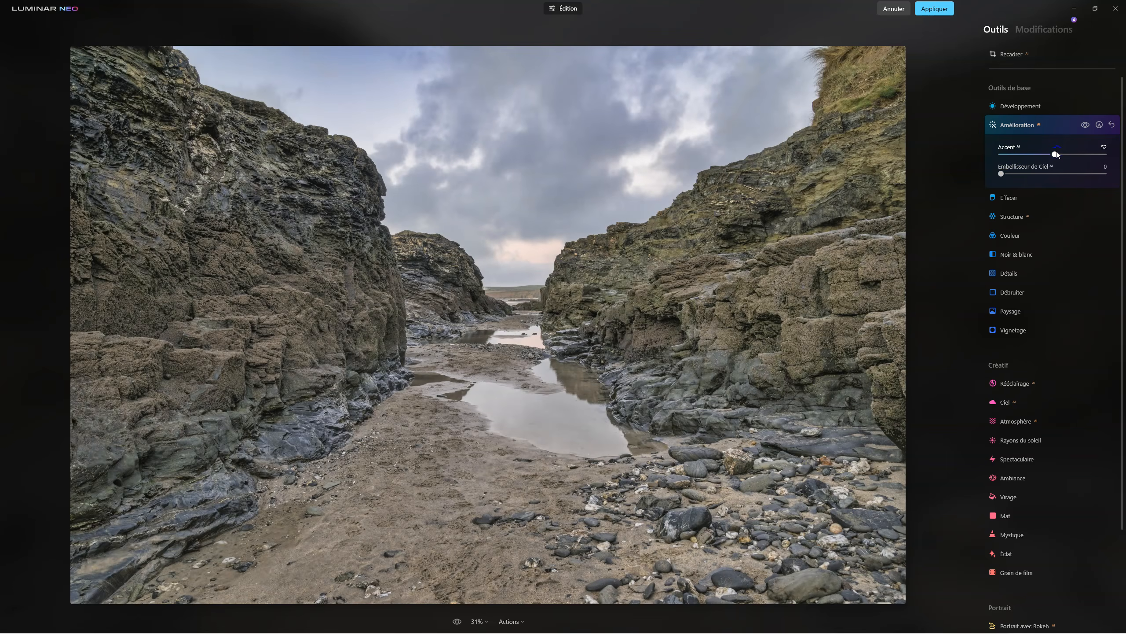
- Paint an Amélioration mask with brush size 100 and intensity 12 over the cliff on the photo's left side
{"action": "left_click", "coordinate": [1099, 125]}
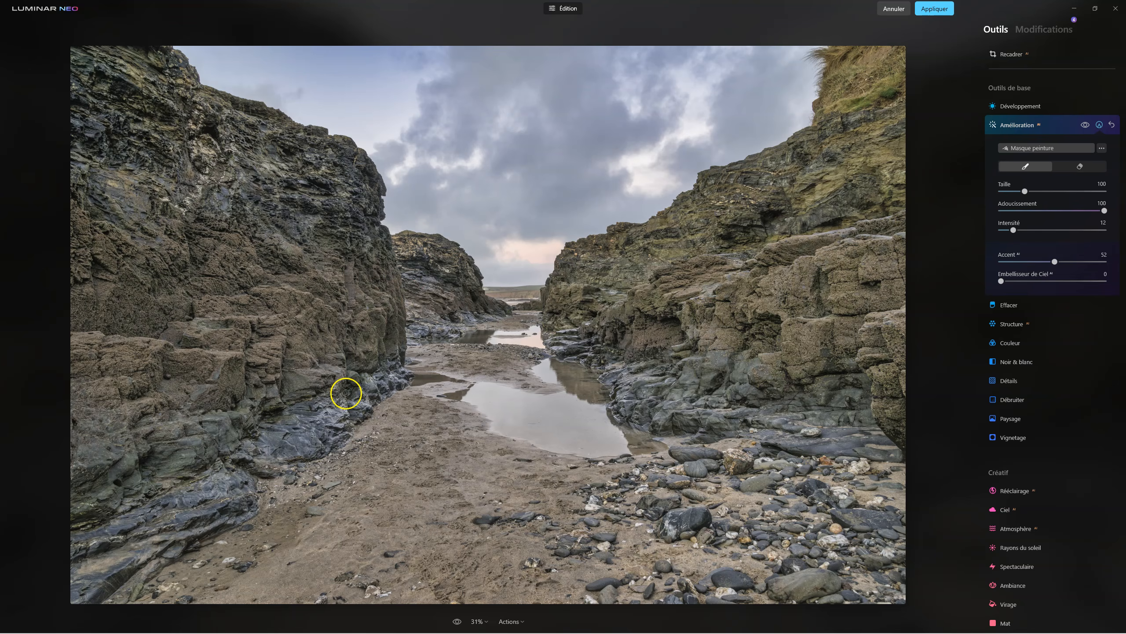
{"action": "left_click_drag", "start_coordinate": [89, 240], "coordinate": [171, 265]}
{"action": "mouse_move", "coordinate": [245, 257]}
{"action": "left_mouse_down"}
{"action": "mouse_move", "coordinate": [141, 297]}
{"action": "mouse_move", "coordinate": [202, 293]}
{"action": "left_mouse_up"}
{"action": "mouse_move", "coordinate": [296, 286]}
{"action": "left_mouse_down"}
{"action": "mouse_move", "coordinate": [225, 372]}
{"action": "mouse_move", "coordinate": [93, 359]}
{"action": "mouse_move", "coordinate": [243, 321]}
{"action": "left_mouse_up"}
{"action": "left_click_drag", "start_coordinate": [89, 319], "coordinate": [257, 314]}
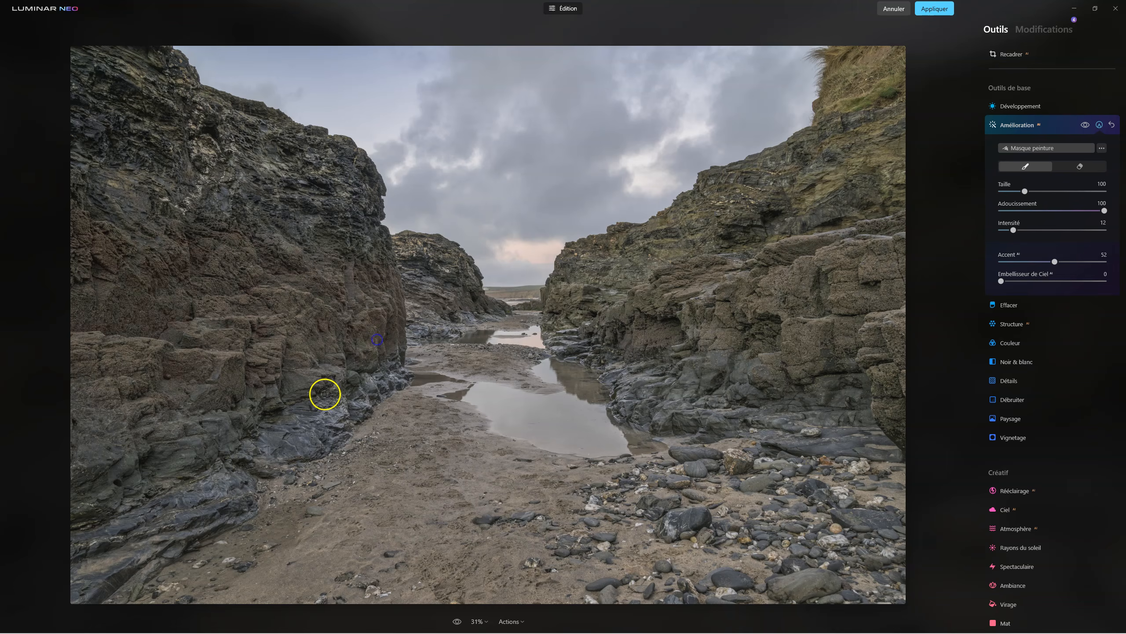
- Set the left cliff's masked Amélioration Accent to 100, compare it with the effect hidden, and close the tool
{"action": "left_click_drag", "start_coordinate": [1055, 263], "coordinate": [1124, 257]}
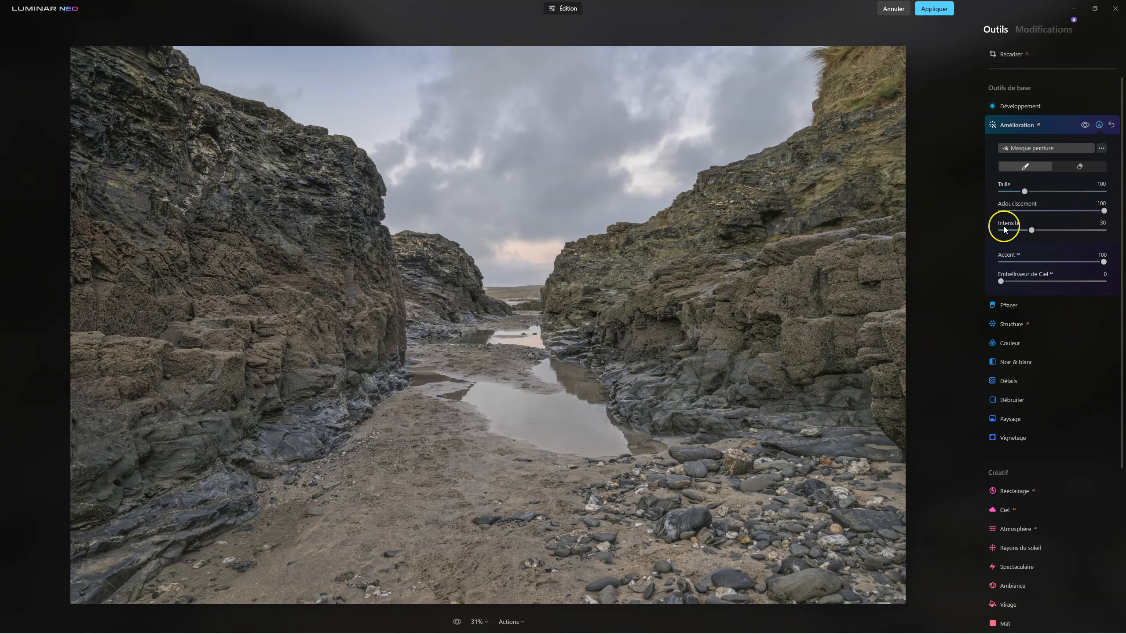
{"action": "left_click", "coordinate": [1084, 125]}
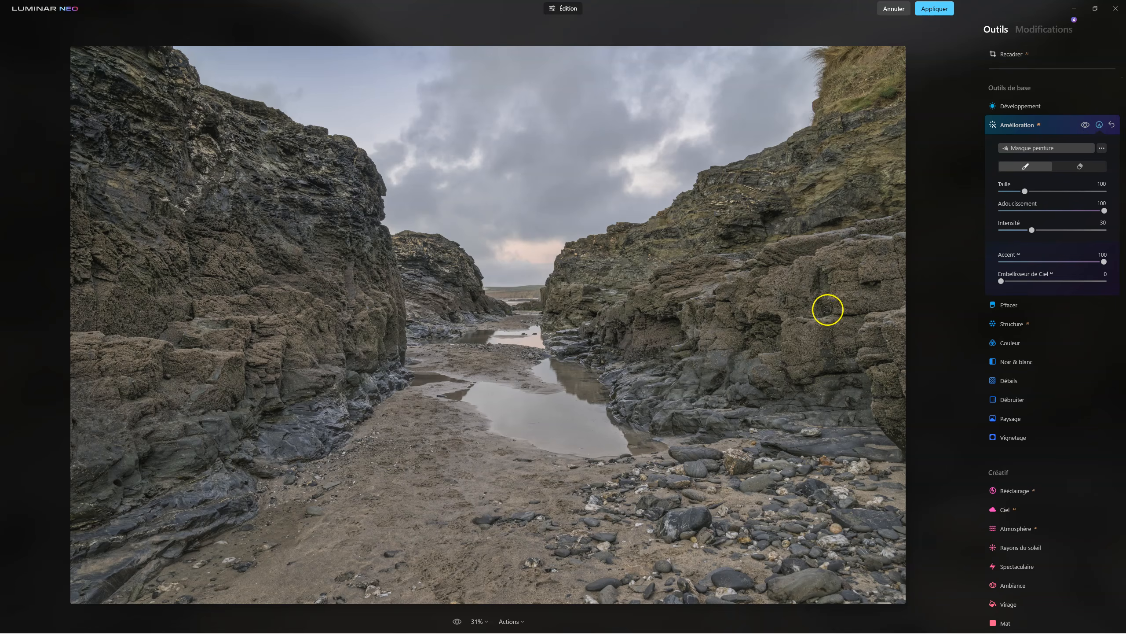
{"action": "left_click", "coordinate": [1019, 125]}
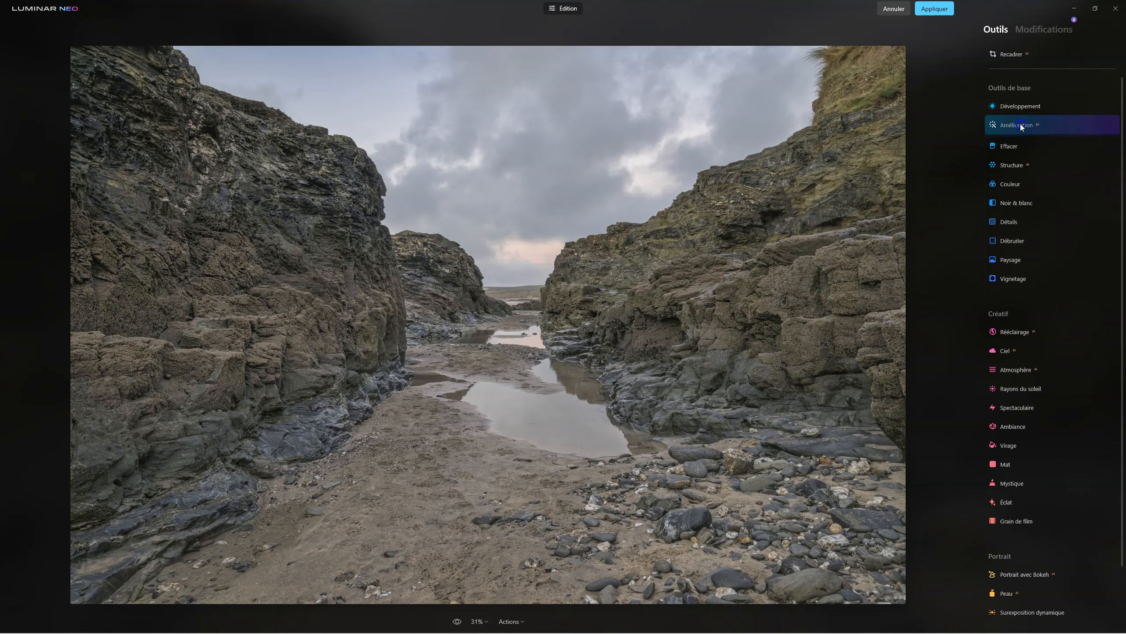
- Review the settings of the applied Structure and Amélioration edits in the list of modifications
{"action": "left_click", "coordinate": [1045, 30]}
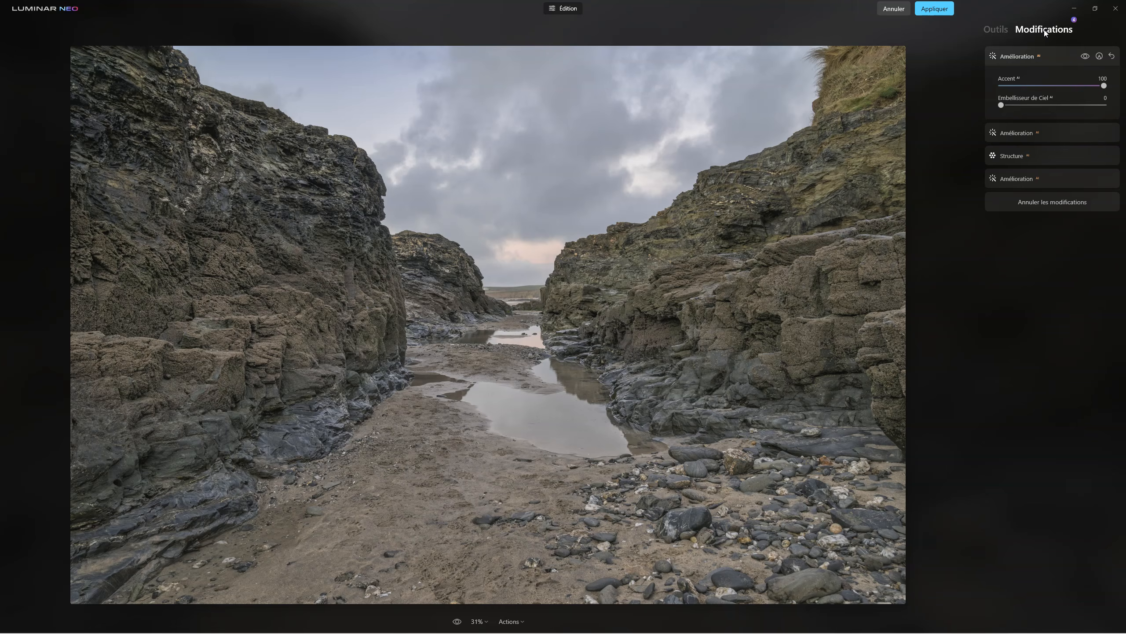
{"action": "left_click", "coordinate": [1011, 155]}
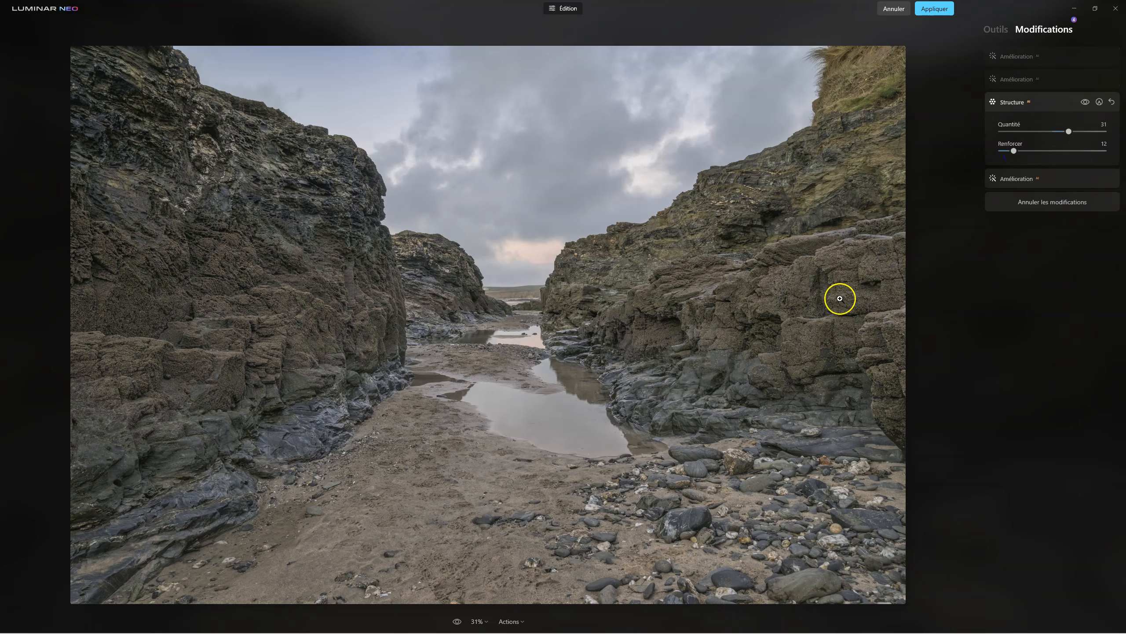
{"action": "left_click", "coordinate": [1015, 80]}
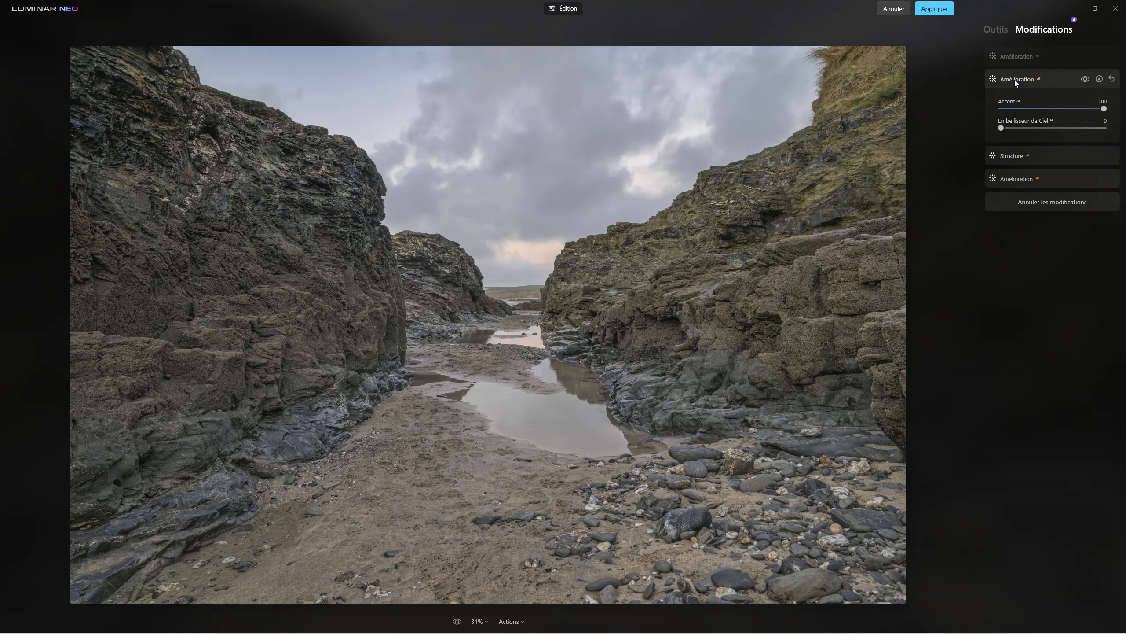
{"action": "left_click", "coordinate": [1009, 58]}
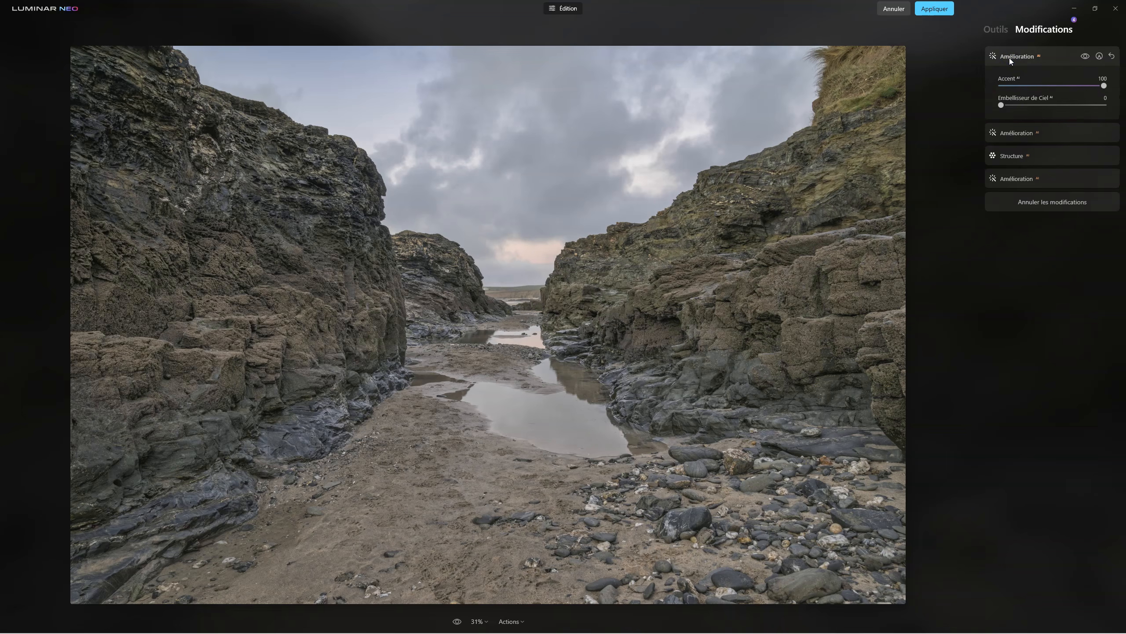
- Reset the right-hand rocks' Amélioration edit, set its Accent to 100 and repaint its mask over those rocks at intensity 45
{"action": "left_click", "coordinate": [1019, 132]}
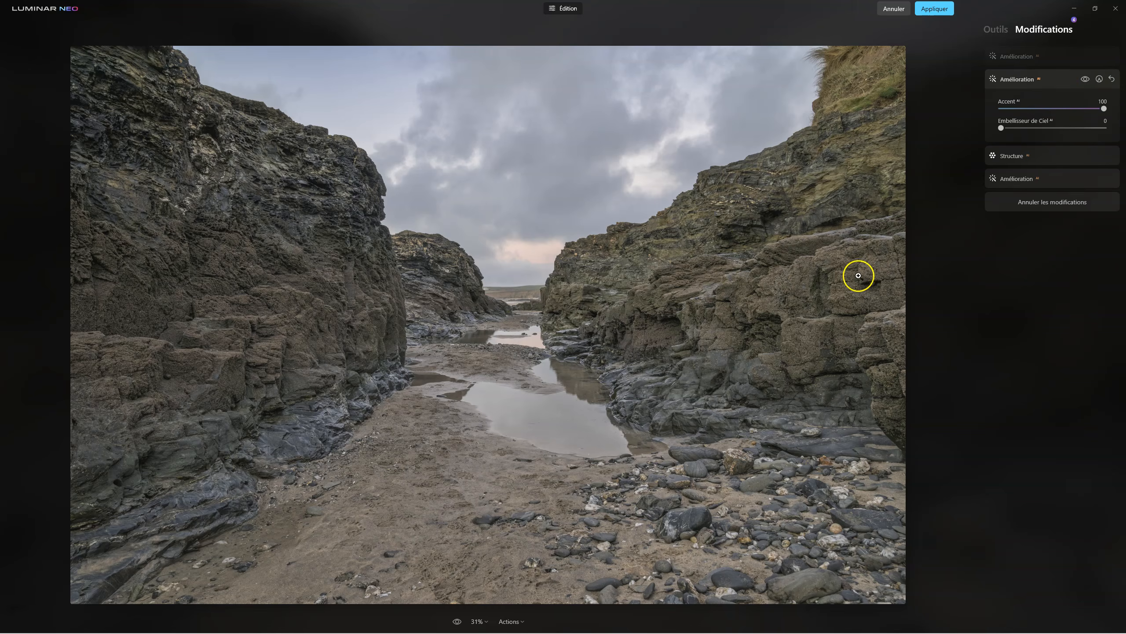
{"action": "left_click", "coordinate": [1111, 80]}
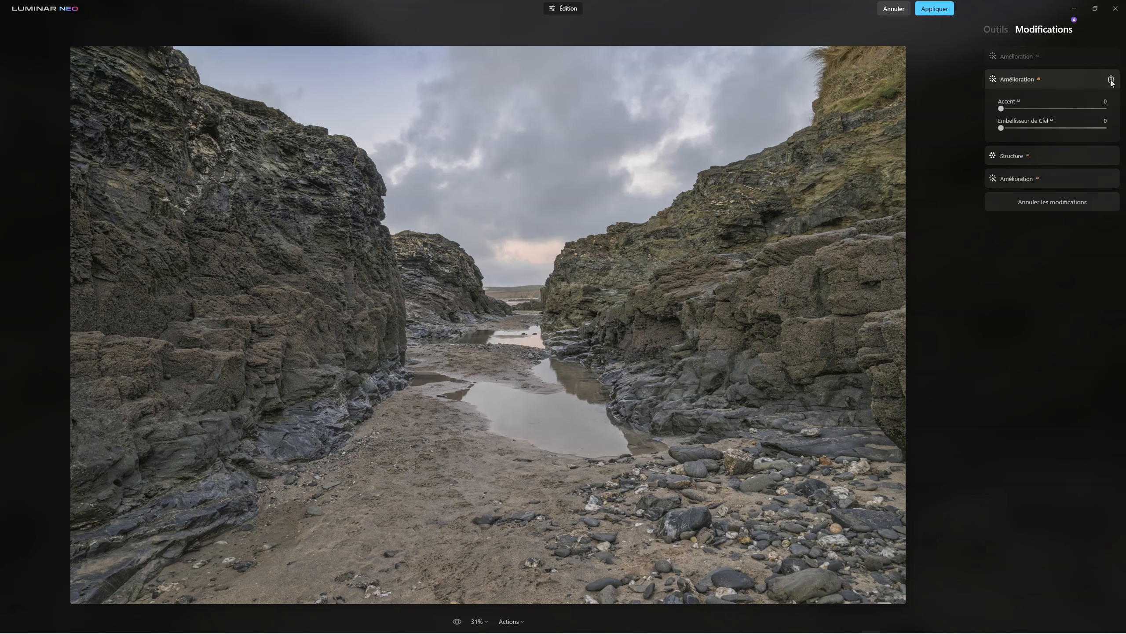
{"action": "left_click", "coordinate": [1000, 109]}
{"action": "left_click_drag", "start_coordinate": [1113, 108], "coordinate": [1112, 109]}
{"action": "left_click", "coordinate": [1099, 79]}
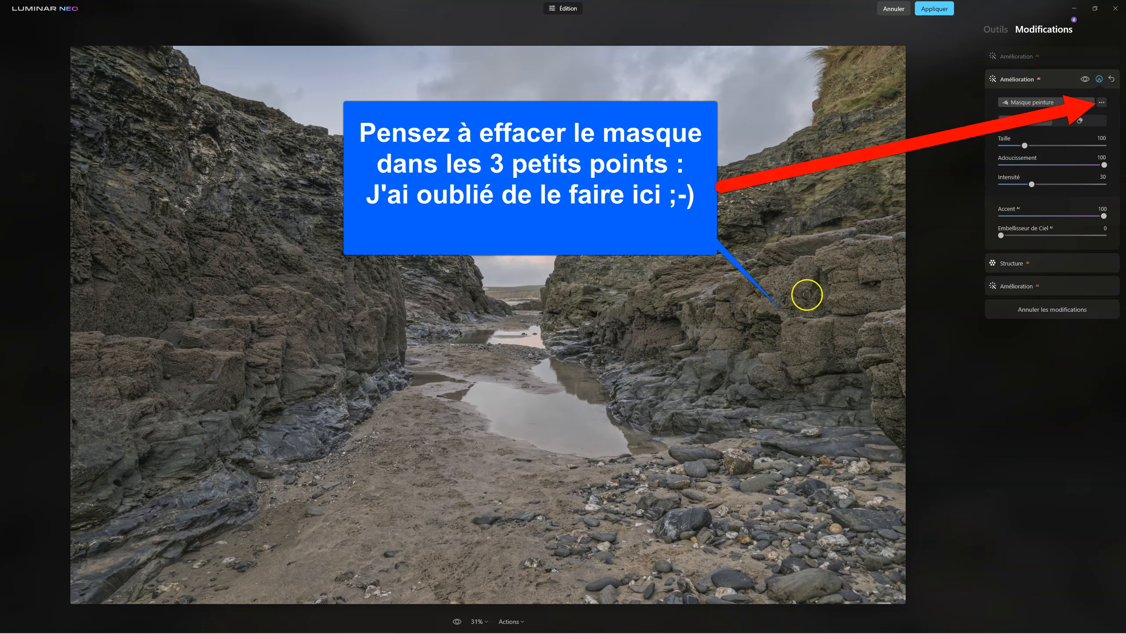
{"action": "mouse_move", "coordinate": [813, 279]}
{"action": "left_mouse_down"}
{"action": "mouse_move", "coordinate": [710, 324]}
{"action": "mouse_move", "coordinate": [869, 333]}
{"action": "left_mouse_up"}
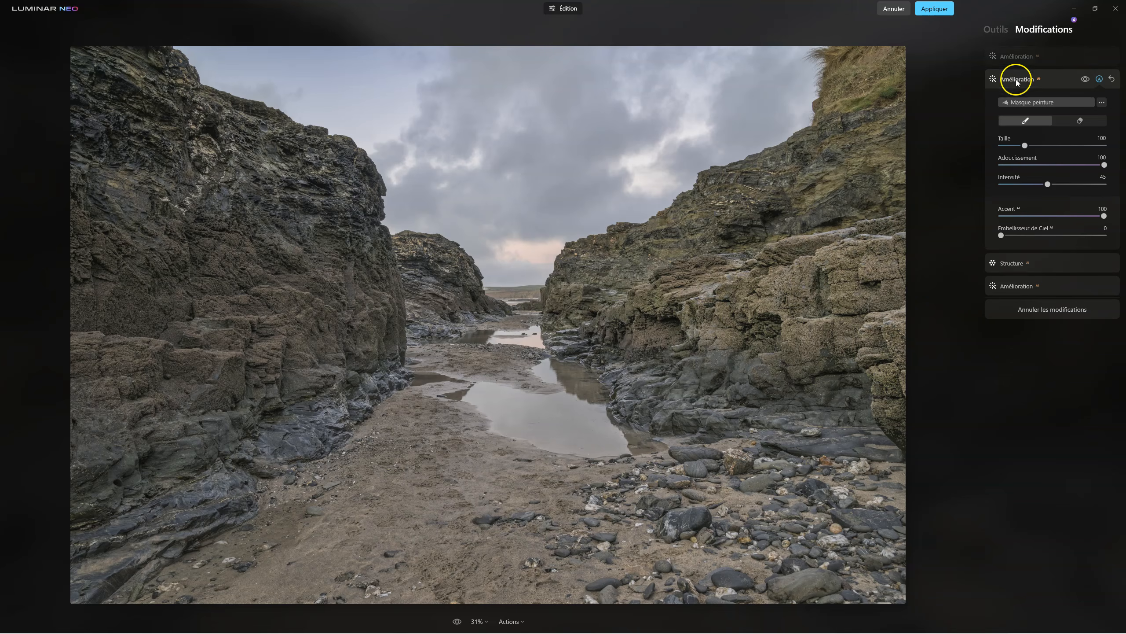
- Compare the left cliff with its topmost Amélioration edit hidden and shown
{"action": "left_click_drag", "start_coordinate": [1015, 80], "coordinate": [1012, 56]}
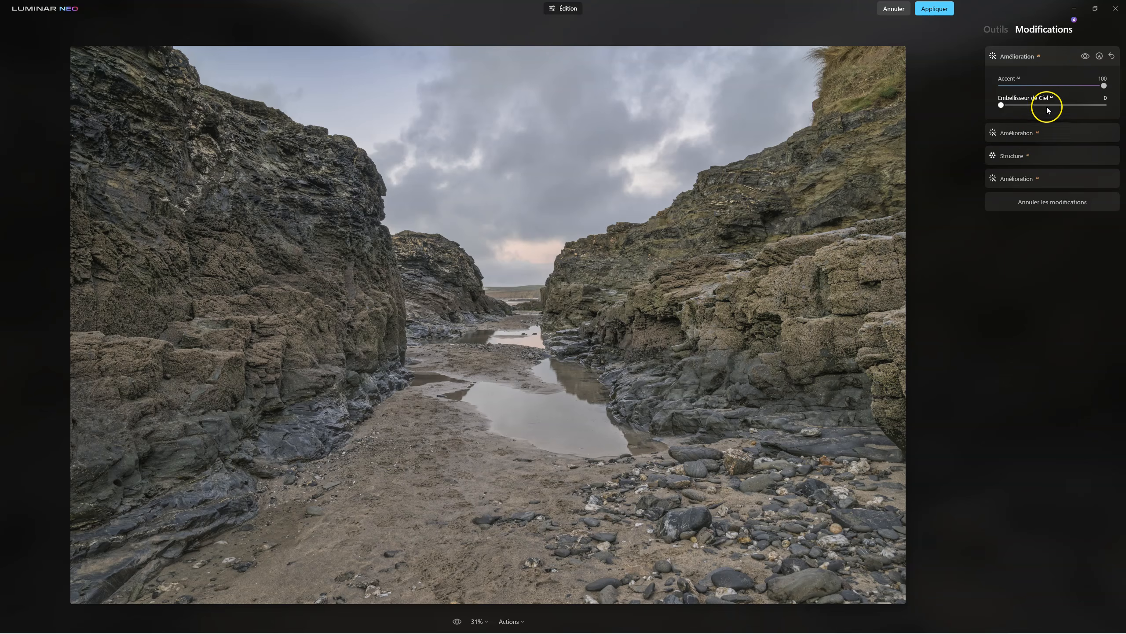
{"action": "left_click", "coordinate": [1085, 56]}
{"action": "left_click", "coordinate": [1085, 56]}
- Compare the right-hand rocks' Amélioration edit hidden and shown, and reduce its Accent to 60
{"action": "left_click", "coordinate": [1011, 134]}
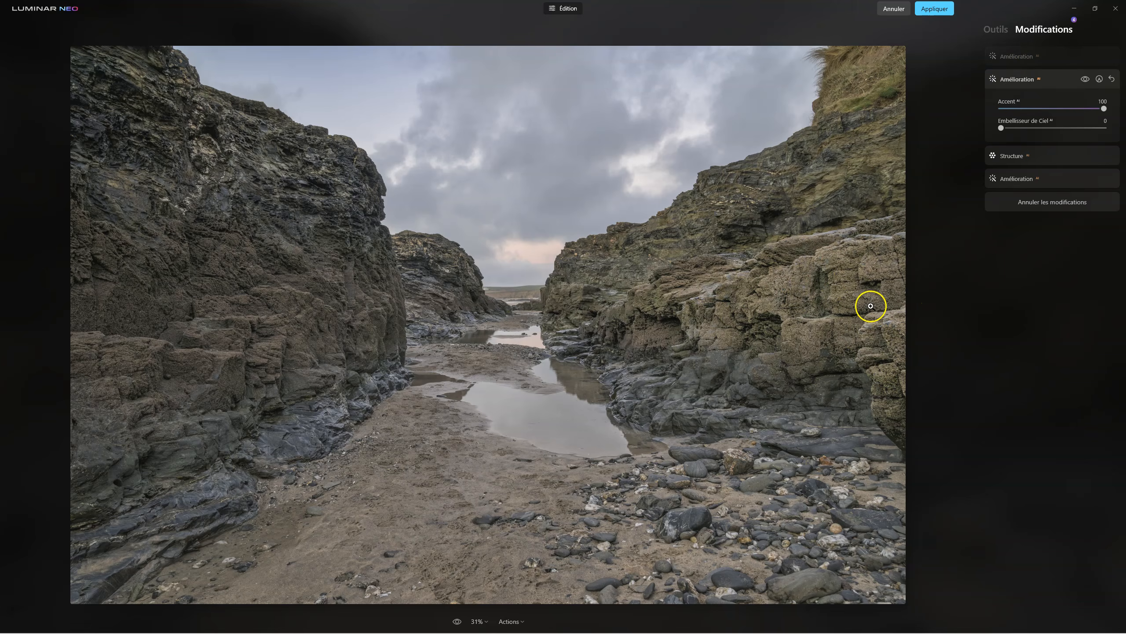
{"action": "left_click", "coordinate": [1084, 79]}
{"action": "left_click", "coordinate": [1085, 79]}
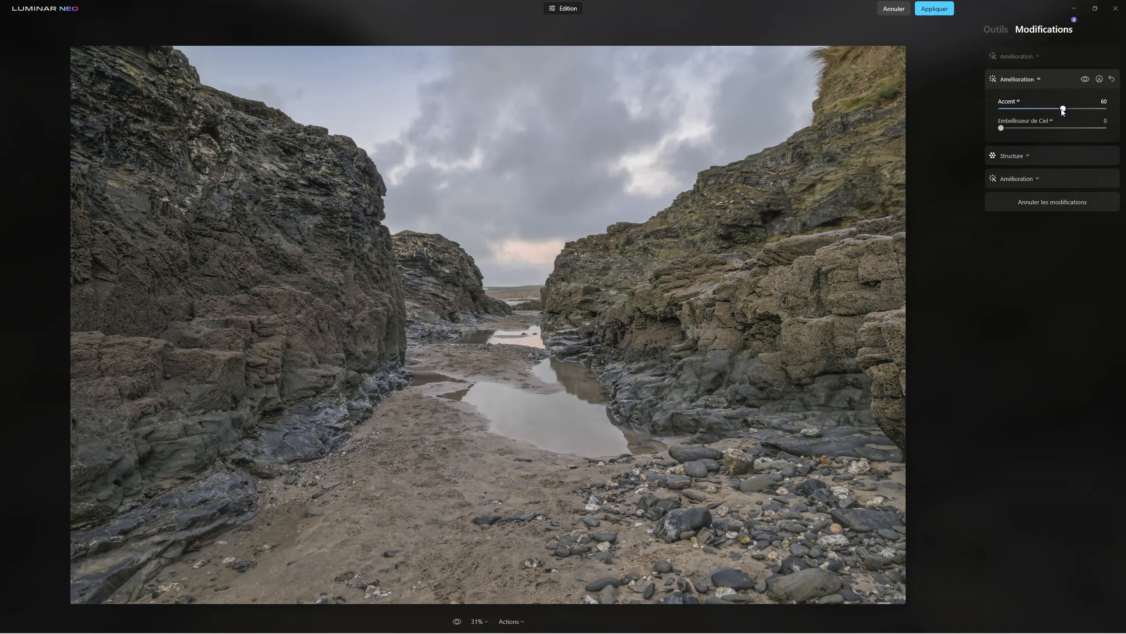
{"action": "left_click", "coordinate": [1012, 57]}
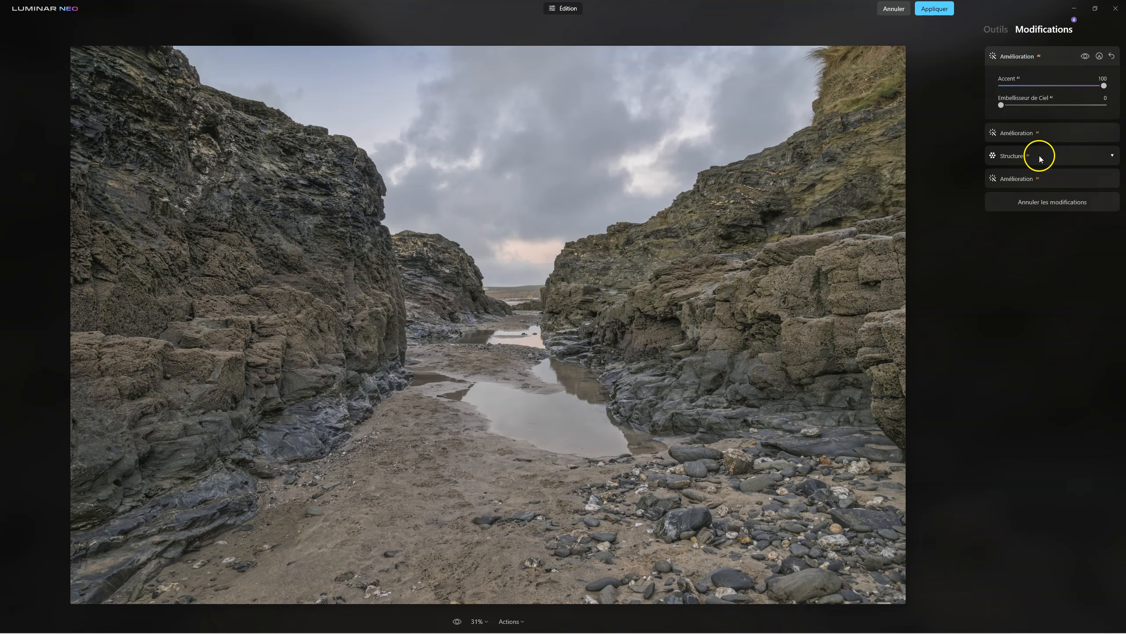
{"action": "left_click", "coordinate": [1022, 55]}
- Add a new Amélioration adjustment with Accent 38 and set its mask brush intensity to 30
{"action": "left_click", "coordinate": [998, 32]}
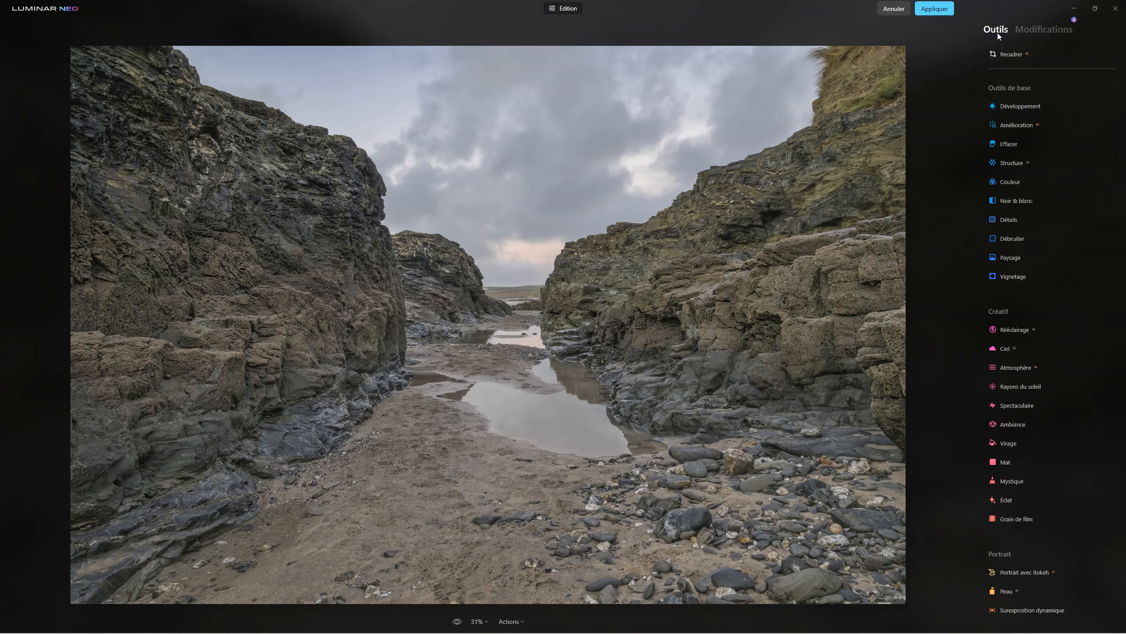
{"action": "left_click", "coordinate": [1016, 125]}
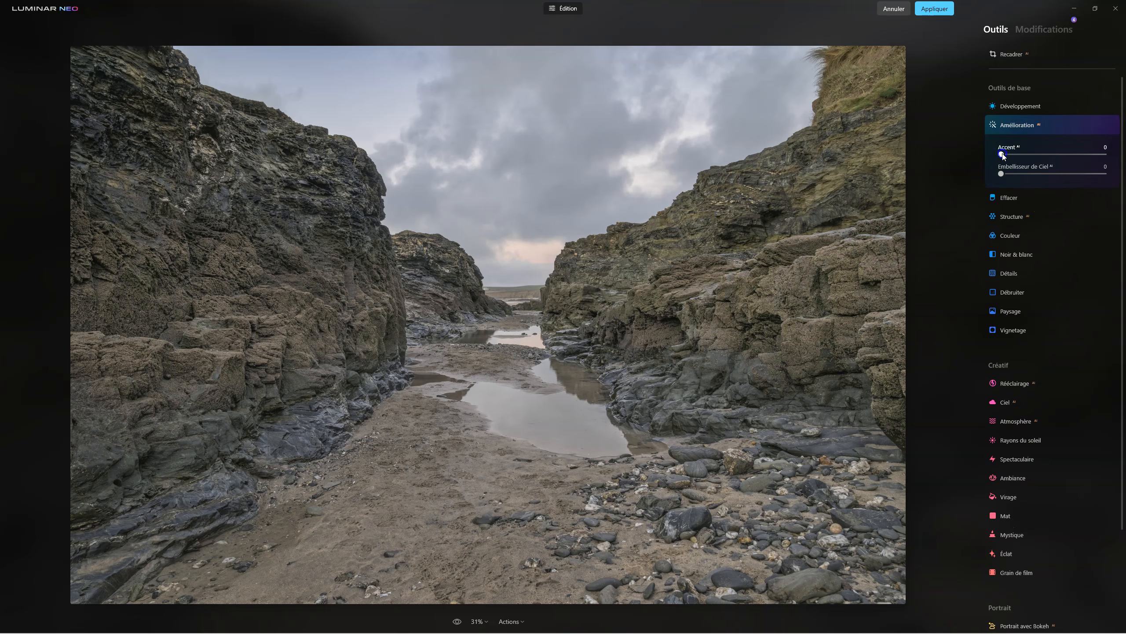
{"action": "left_click_drag", "start_coordinate": [1003, 155], "coordinate": [1041, 157]}
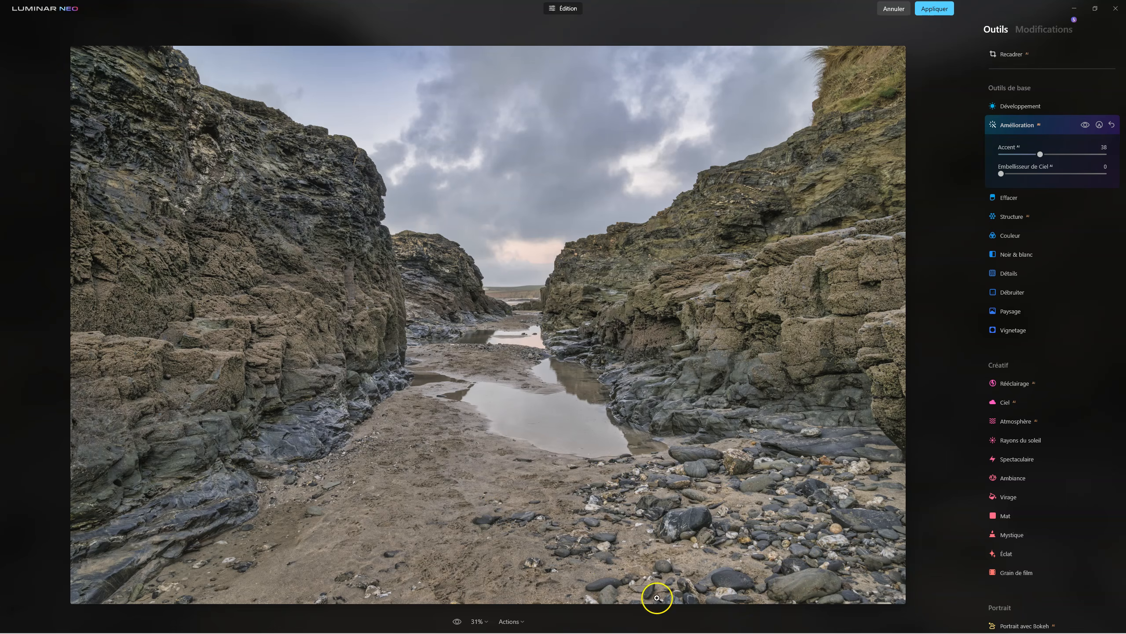
{"action": "left_click", "coordinate": [1100, 125]}
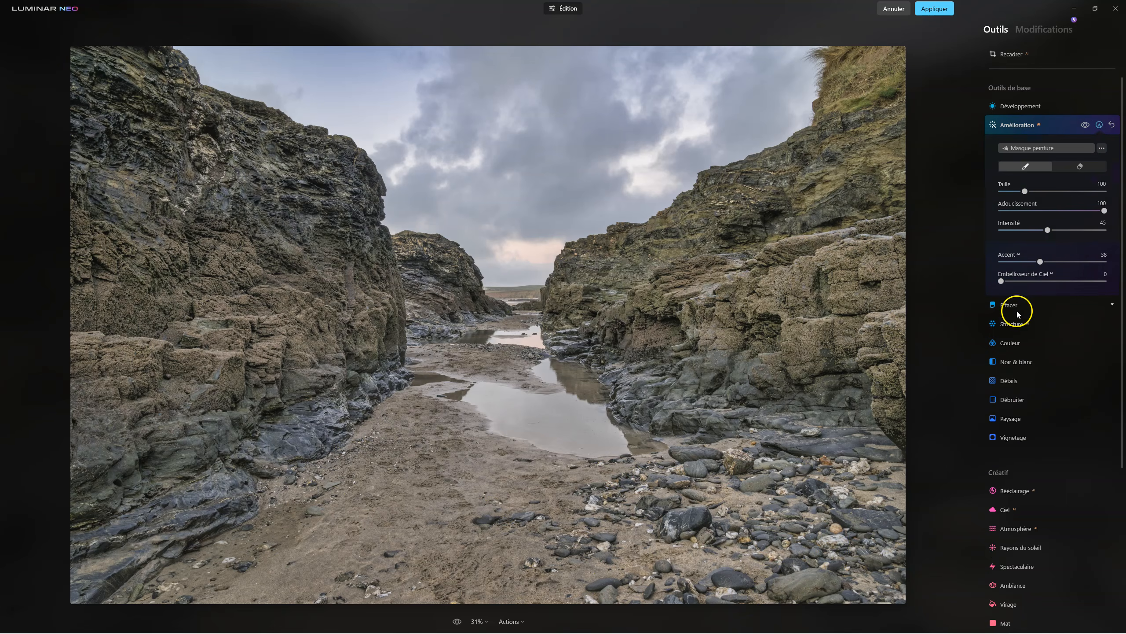
{"action": "left_click_drag", "start_coordinate": [1040, 230], "coordinate": [1045, 231]}
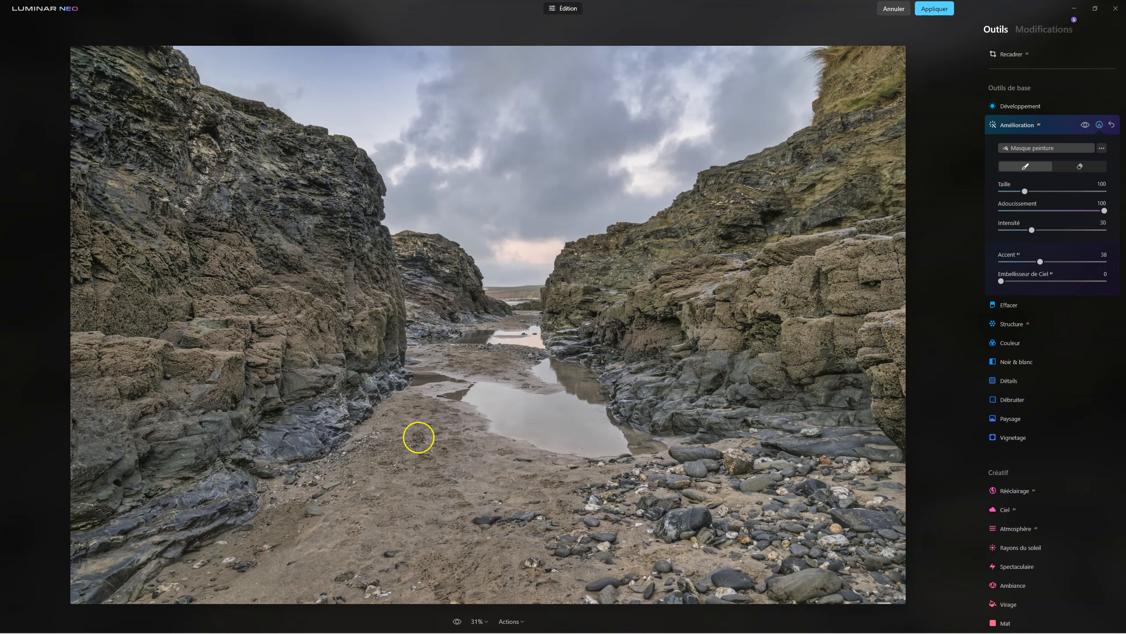
- Paint the Amélioration mask over the foreground sand and pebbles, set its Accent to 79 and close the tool
{"action": "mouse_move", "coordinate": [425, 395]}
{"action": "left_mouse_down"}
{"action": "mouse_move", "coordinate": [319, 481]}
{"action": "mouse_move", "coordinate": [292, 485]}
{"action": "mouse_move", "coordinate": [275, 536]}
{"action": "mouse_move", "coordinate": [180, 602]}
{"action": "mouse_move", "coordinate": [317, 591]}
{"action": "mouse_move", "coordinate": [274, 566]}
{"action": "mouse_move", "coordinate": [439, 510]}
{"action": "mouse_move", "coordinate": [354, 533]}
{"action": "mouse_move", "coordinate": [445, 443]}
{"action": "mouse_move", "coordinate": [422, 426]}
{"action": "mouse_move", "coordinate": [507, 483]}
{"action": "mouse_move", "coordinate": [402, 533]}
{"action": "mouse_move", "coordinate": [473, 582]}
{"action": "mouse_move", "coordinate": [635, 594]}
{"action": "mouse_move", "coordinate": [887, 578]}
{"action": "mouse_move", "coordinate": [877, 518]}
{"action": "mouse_move", "coordinate": [843, 471]}
{"action": "mouse_move", "coordinate": [771, 433]}
{"action": "mouse_move", "coordinate": [878, 457]}
{"action": "mouse_move", "coordinate": [899, 479]}
{"action": "mouse_move", "coordinate": [794, 511]}
{"action": "mouse_move", "coordinate": [474, 457]}
{"action": "mouse_move", "coordinate": [815, 573]}
{"action": "mouse_move", "coordinate": [579, 548]}
{"action": "mouse_move", "coordinate": [756, 579]}
{"action": "mouse_move", "coordinate": [748, 517]}
{"action": "mouse_move", "coordinate": [835, 508]}
{"action": "left_mouse_up"}
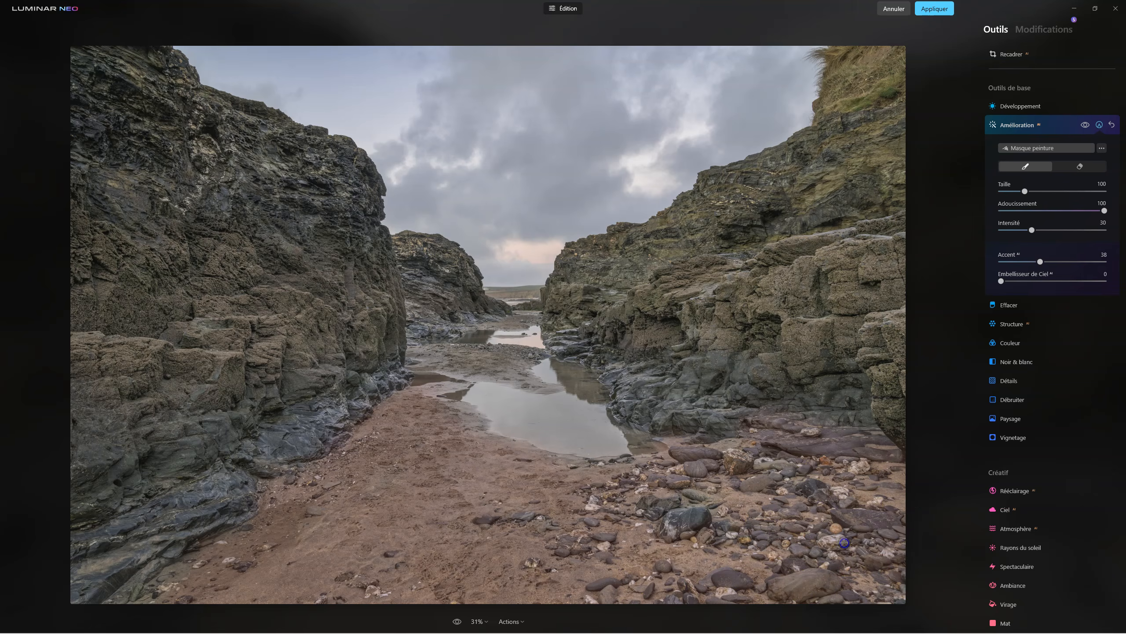
{"action": "left_click_drag", "start_coordinate": [405, 503], "coordinate": [394, 413]}
{"action": "left_click", "coordinate": [693, 577]}
{"action": "left_click_drag", "start_coordinate": [810, 590], "coordinate": [883, 606]}
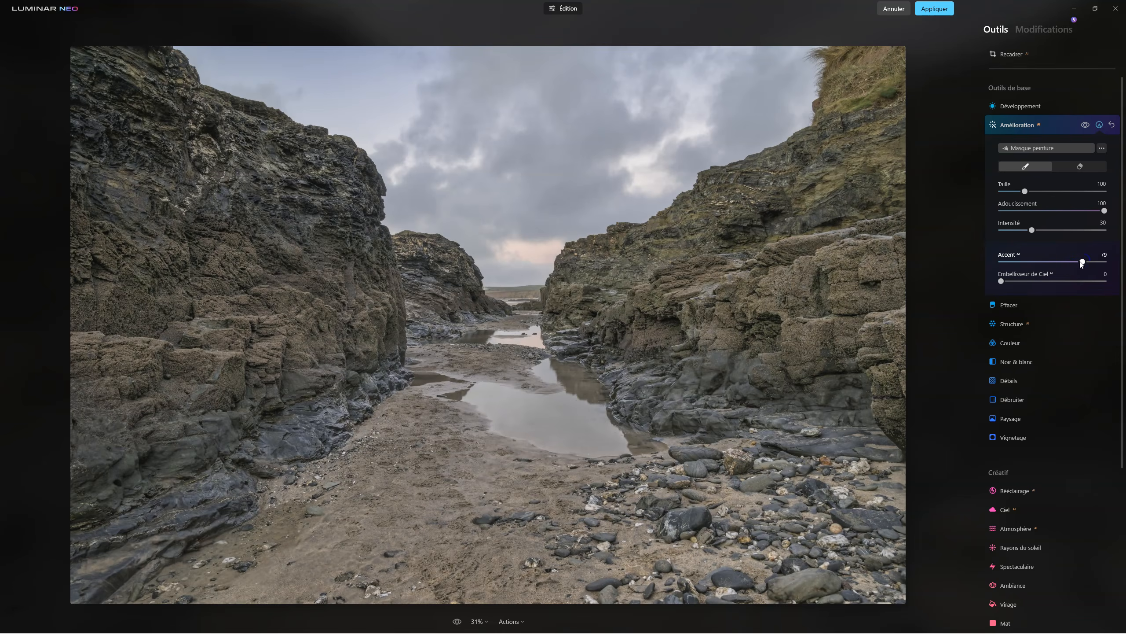
{"action": "left_click", "coordinate": [1021, 127]}
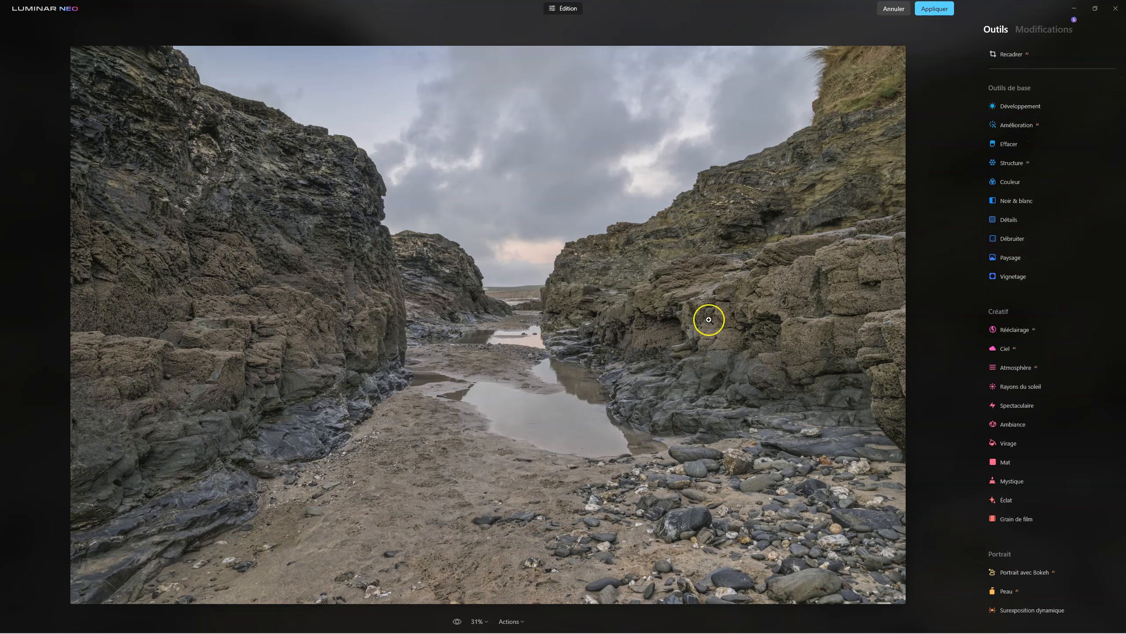
- Compare the whole photo before and after all the edits several times
{"action": "left_click", "coordinate": [457, 621]}
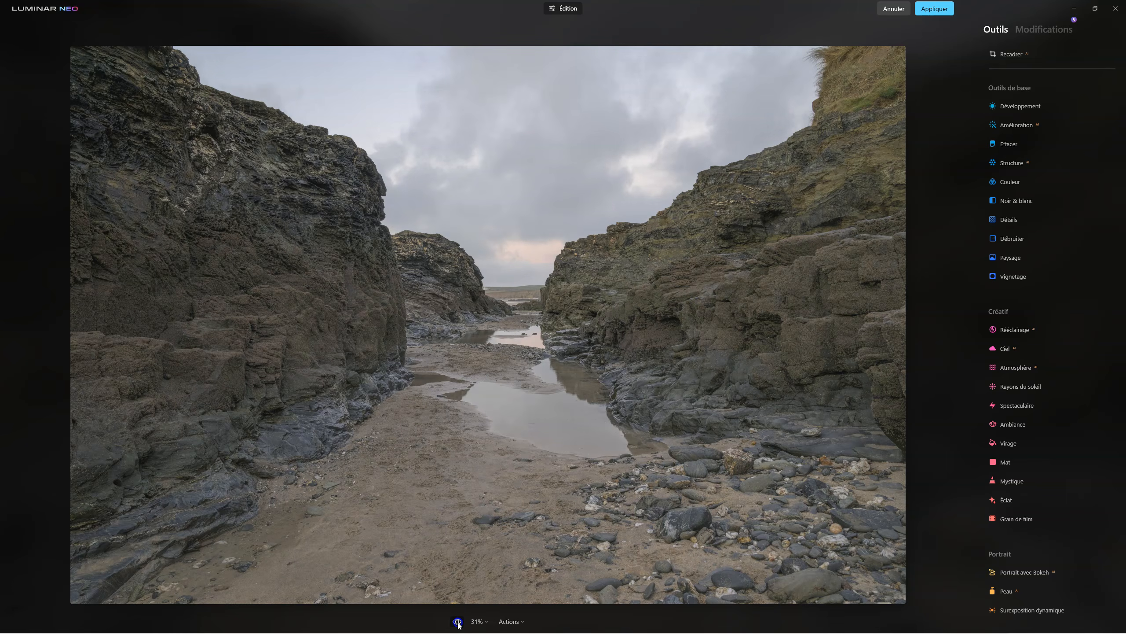
{"action": "left_click", "coordinate": [457, 621]}
{"action": "left_click", "coordinate": [457, 621]}
{"action": "left_click", "coordinate": [457, 621]}
{"action": "left_click", "coordinate": [457, 621]}
{"action": "left_click", "coordinate": [457, 621]}
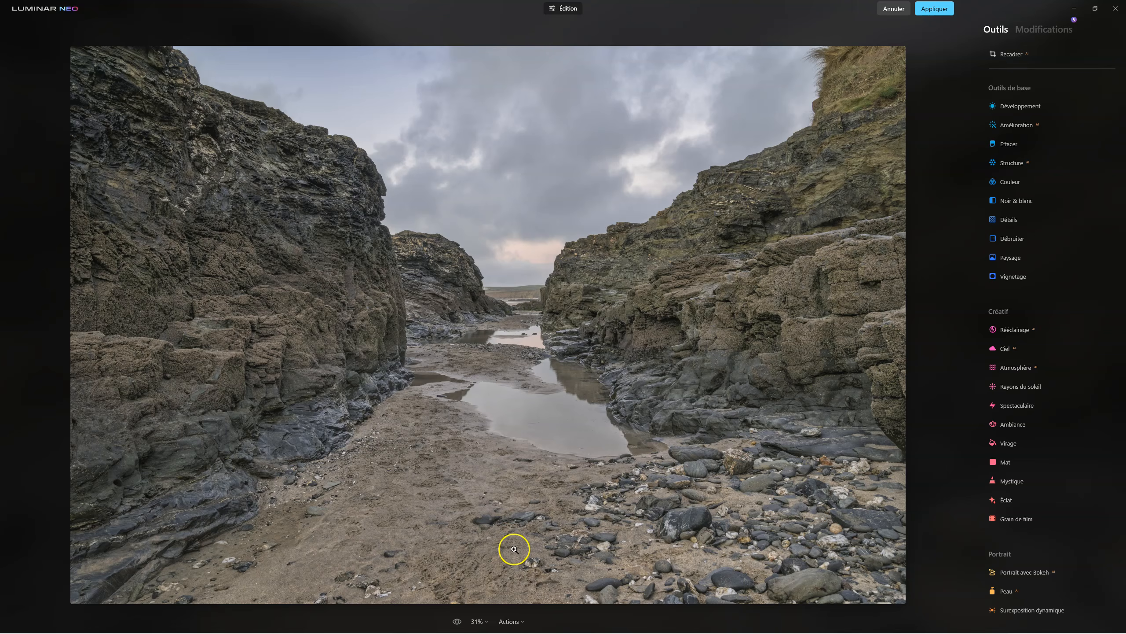
- Add a Structure adjustment with Quantité 37 and paint its mask at intensity 30 over the dark rocks at both cliffs' bases
{"action": "left_click", "coordinate": [1024, 166]}
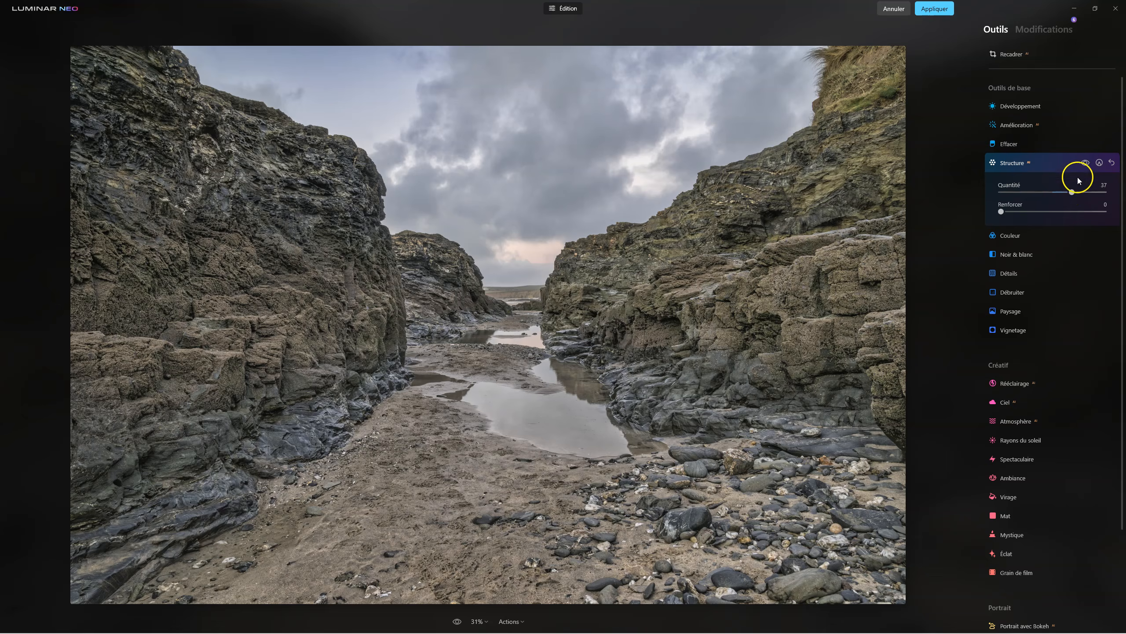
{"action": "left_click", "coordinate": [1099, 162]}
{"action": "left_click_drag", "start_coordinate": [1053, 268], "coordinate": [1031, 269]}
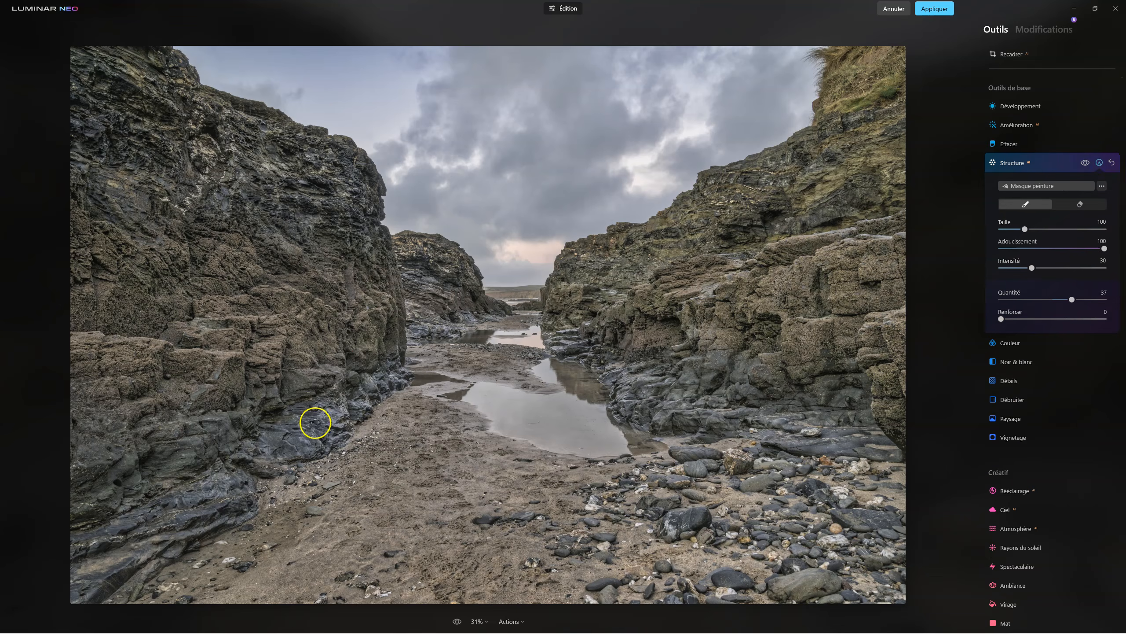
{"action": "left_click_drag", "start_coordinate": [83, 566], "coordinate": [161, 524]}
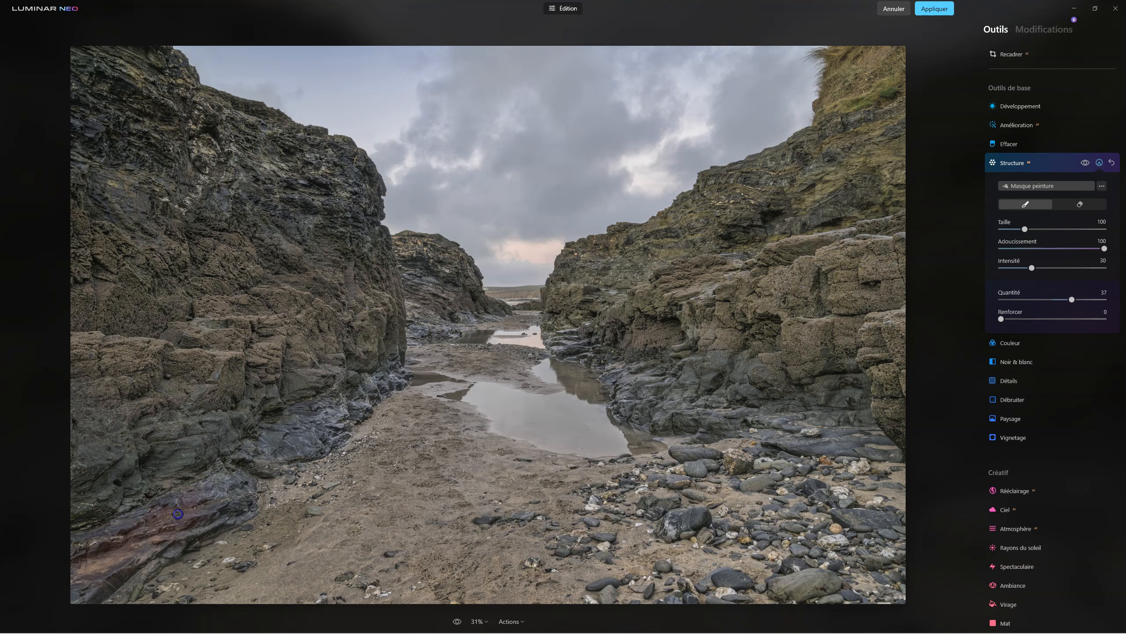
{"action": "mouse_move", "coordinate": [99, 569]}
{"action": "left_mouse_down"}
{"action": "mouse_move", "coordinate": [301, 425]}
{"action": "mouse_move", "coordinate": [390, 381]}
{"action": "mouse_move", "coordinate": [184, 498]}
{"action": "mouse_move", "coordinate": [93, 575]}
{"action": "left_mouse_up"}
{"action": "mouse_move", "coordinate": [583, 362]}
{"action": "left_mouse_down"}
{"action": "mouse_move", "coordinate": [572, 342]}
{"action": "mouse_move", "coordinate": [699, 398]}
{"action": "left_mouse_up"}
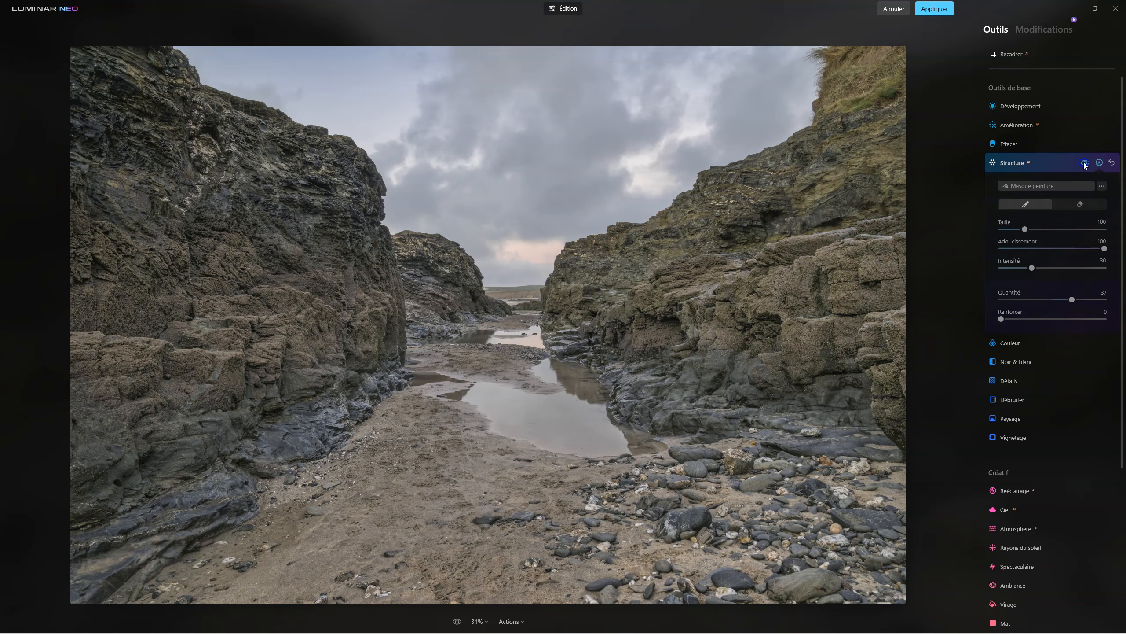
- Raise the masked Structure edit's Quantité to 78 and on to 100, comparing the effect hidden and shown
{"action": "left_click", "coordinate": [1084, 163]}
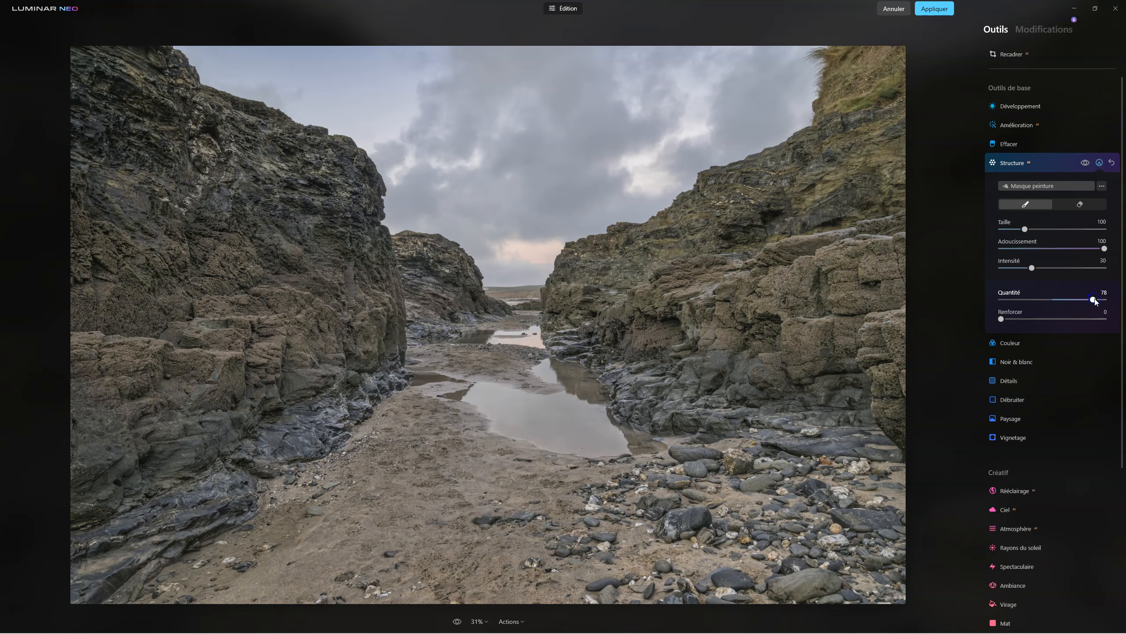
{"action": "left_click", "coordinate": [1084, 163]}
{"action": "left_click", "coordinate": [1085, 163]}
{"action": "left_click", "coordinate": [1084, 163]}
{"action": "left_click", "coordinate": [1085, 162]}
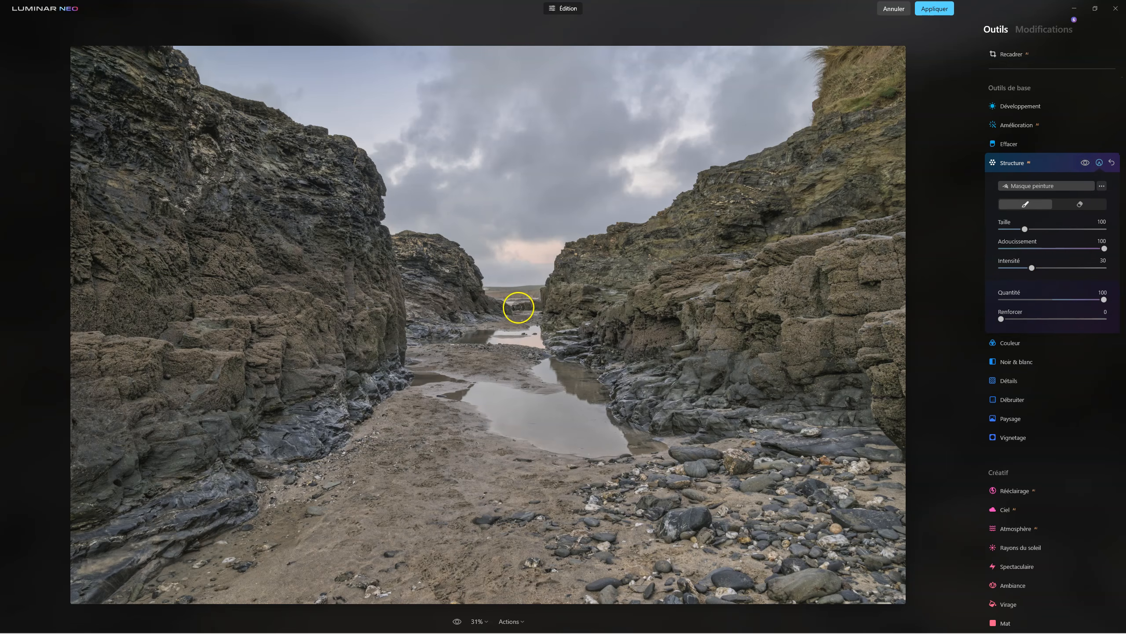
- Extend the Structure mask over the distant rocks and the right cliff's upper ledge, reducing the brush size to 52
{"action": "mouse_move", "coordinate": [431, 330]}
{"action": "left_mouse_down"}
{"action": "mouse_move", "coordinate": [427, 304]}
{"action": "mouse_move", "coordinate": [412, 301]}
{"action": "mouse_move", "coordinate": [468, 329]}
{"action": "mouse_move", "coordinate": [478, 314]}
{"action": "mouse_move", "coordinate": [436, 326]}
{"action": "left_mouse_up"}
{"action": "left_click_drag", "start_coordinate": [1024, 229], "coordinate": [1020, 229]}
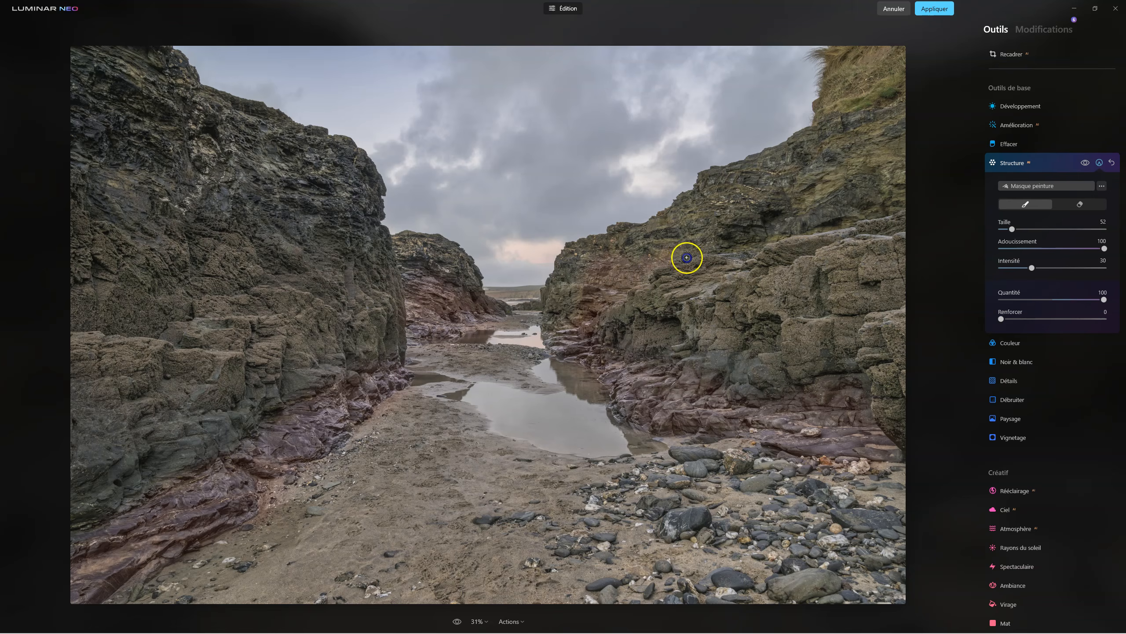
{"action": "mouse_move", "coordinate": [718, 253]}
{"action": "left_mouse_down"}
{"action": "mouse_move", "coordinate": [794, 249]}
{"action": "mouse_move", "coordinate": [746, 249]}
{"action": "left_mouse_up"}
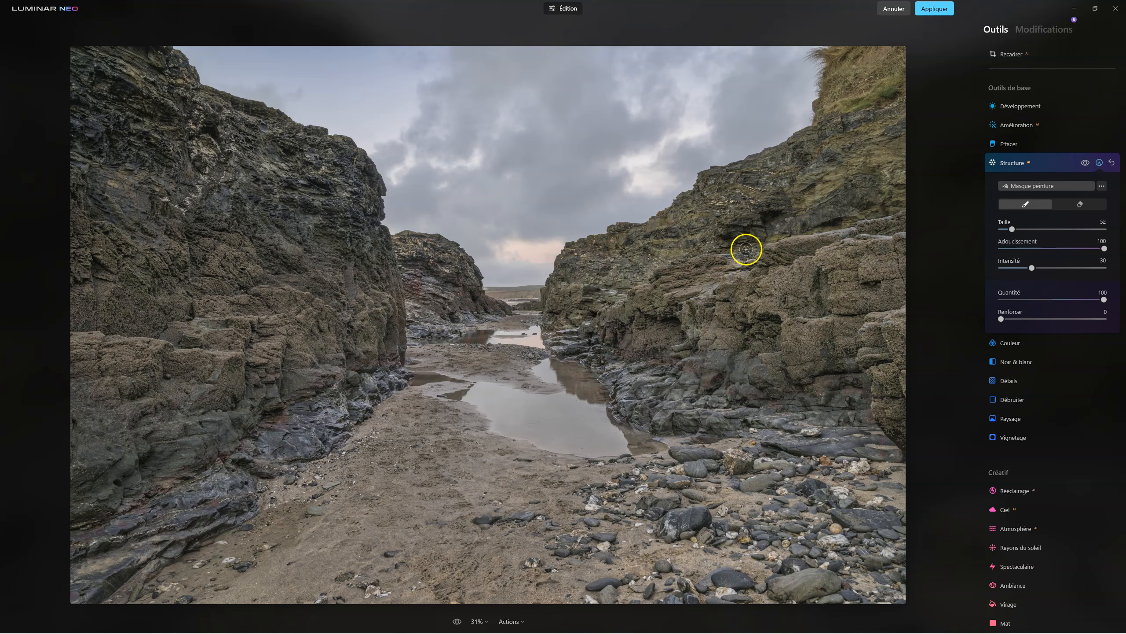
- Extend the Structure mask over the right cliff's outer edge and the left cliff's lower dark rocks, then close the edit
{"action": "mouse_move", "coordinate": [906, 210]}
{"action": "left_mouse_down"}
{"action": "mouse_move", "coordinate": [855, 255]}
{"action": "mouse_move", "coordinate": [735, 249]}
{"action": "mouse_move", "coordinate": [945, 209]}
{"action": "mouse_move", "coordinate": [741, 230]}
{"action": "mouse_move", "coordinate": [882, 199]}
{"action": "mouse_move", "coordinate": [664, 254]}
{"action": "mouse_move", "coordinate": [847, 218]}
{"action": "mouse_move", "coordinate": [796, 212]}
{"action": "mouse_move", "coordinate": [852, 211]}
{"action": "mouse_move", "coordinate": [860, 173]}
{"action": "mouse_move", "coordinate": [885, 161]}
{"action": "mouse_move", "coordinate": [925, 211]}
{"action": "mouse_move", "coordinate": [799, 156]}
{"action": "mouse_move", "coordinate": [851, 144]}
{"action": "left_mouse_up"}
{"action": "mouse_move", "coordinate": [850, 274]}
{"action": "left_mouse_down"}
{"action": "mouse_move", "coordinate": [859, 310]}
{"action": "mouse_move", "coordinate": [786, 360]}
{"action": "mouse_move", "coordinate": [781, 404]}
{"action": "mouse_move", "coordinate": [681, 367]}
{"action": "mouse_move", "coordinate": [814, 413]}
{"action": "mouse_move", "coordinate": [855, 393]}
{"action": "left_mouse_up"}
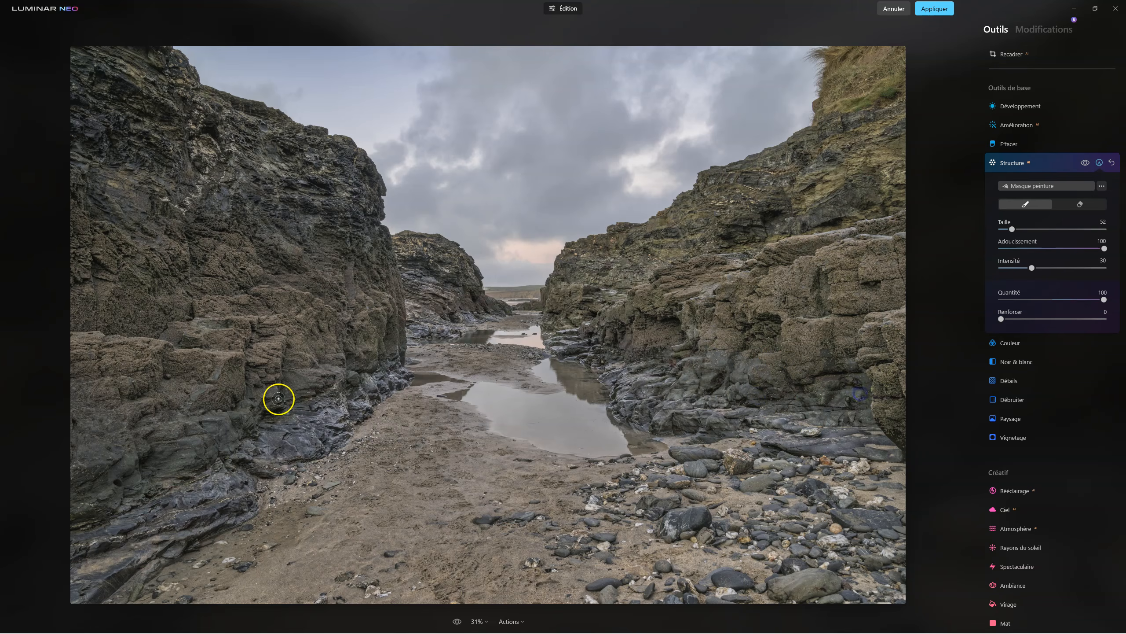
{"action": "mouse_move", "coordinate": [166, 467]}
{"action": "left_mouse_down"}
{"action": "mouse_move", "coordinate": [102, 477]}
{"action": "mouse_move", "coordinate": [78, 440]}
{"action": "mouse_move", "coordinate": [128, 463]}
{"action": "mouse_move", "coordinate": [99, 484]}
{"action": "left_mouse_up"}
{"action": "mouse_move", "coordinate": [207, 452]}
{"action": "left_mouse_down"}
{"action": "mouse_move", "coordinate": [155, 457]}
{"action": "mouse_move", "coordinate": [319, 372]}
{"action": "mouse_move", "coordinate": [109, 464]}
{"action": "mouse_move", "coordinate": [76, 449]}
{"action": "left_mouse_up"}
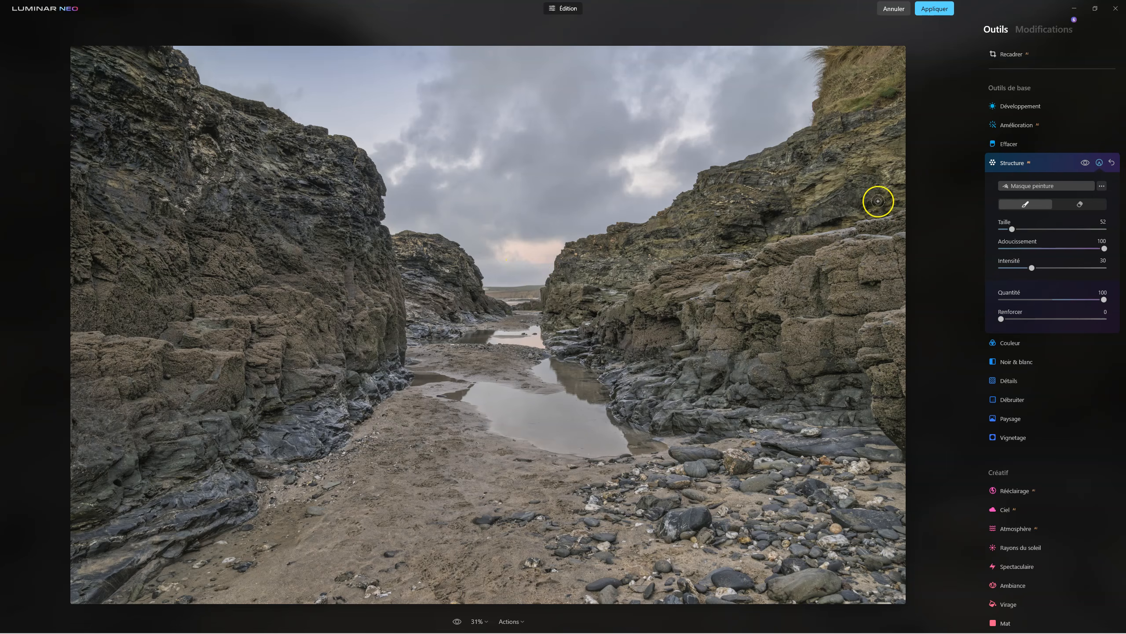
{"action": "left_click", "coordinate": [1016, 163]}
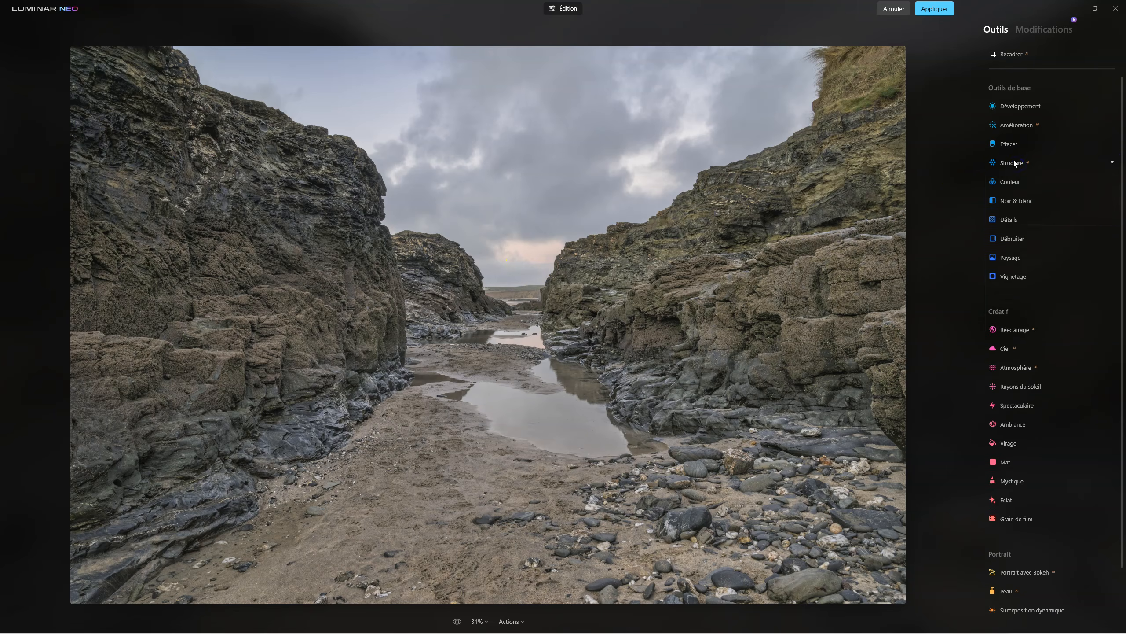
- Add another Structure adjustment with Quantité 65 and paint its mask over the left cliff's upper part at brush size 109, intensity 50
{"action": "left_click", "coordinate": [1014, 164]}
{"action": "left_click_drag", "start_coordinate": [1018, 192], "coordinate": [1086, 193]}
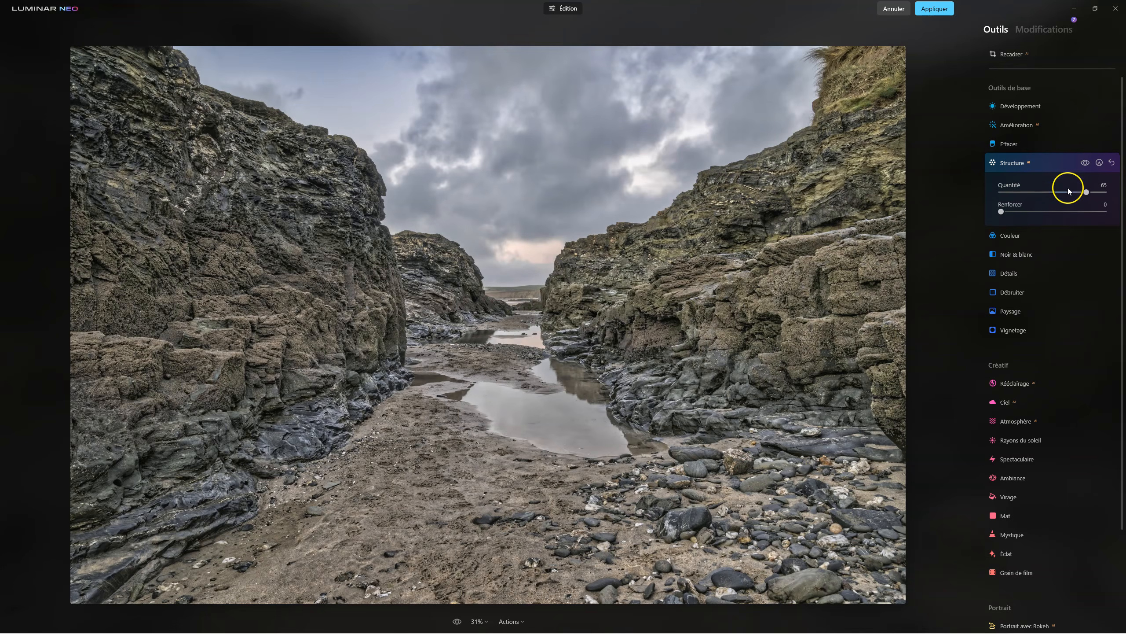
{"action": "left_click", "coordinate": [1100, 162]}
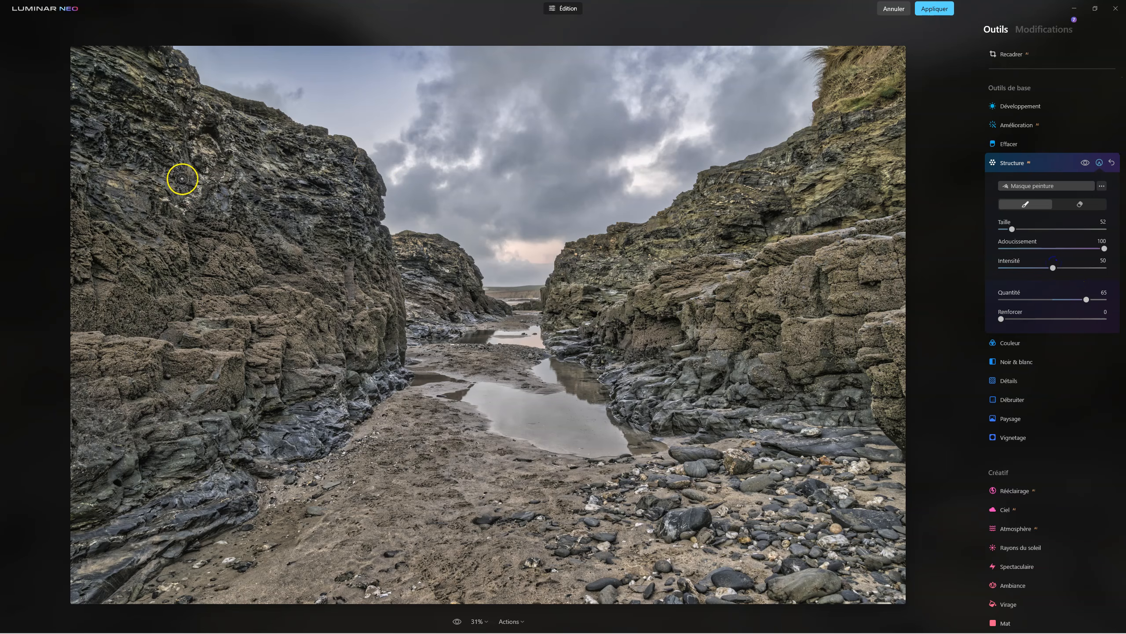
{"action": "left_click_drag", "start_coordinate": [1011, 229], "coordinate": [1027, 228]}
{"action": "left_click_drag", "start_coordinate": [118, 106], "coordinate": [217, 131]}
{"action": "left_click_drag", "start_coordinate": [99, 120], "coordinate": [191, 149]}
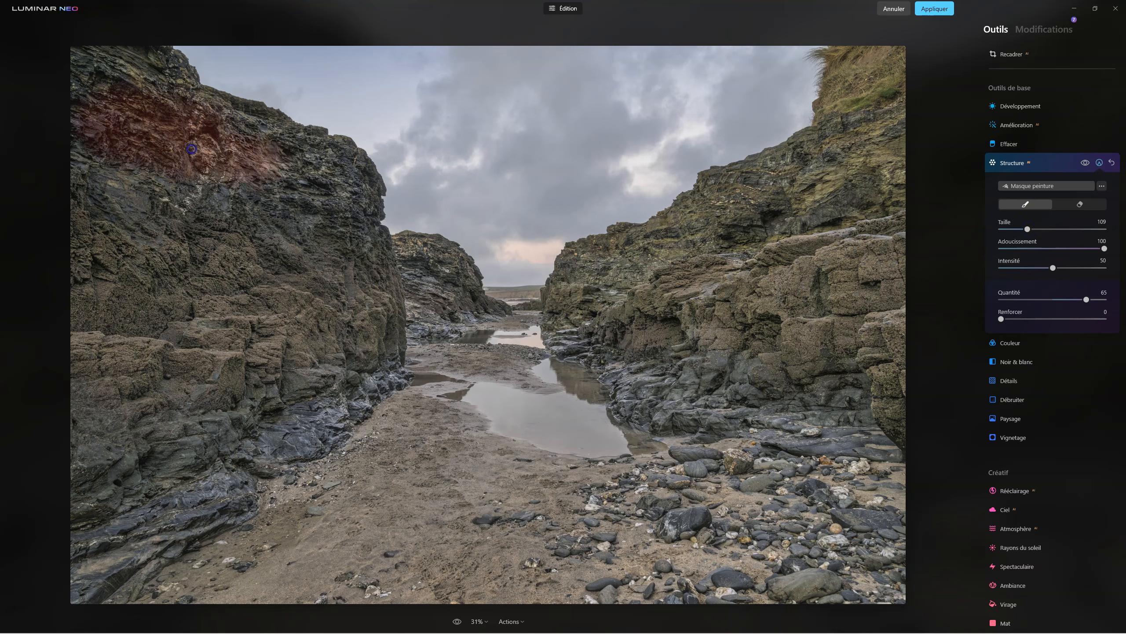
{"action": "mouse_move", "coordinate": [128, 78]}
{"action": "left_mouse_down"}
{"action": "mouse_move", "coordinate": [315, 175]}
{"action": "mouse_move", "coordinate": [360, 185]}
{"action": "mouse_move", "coordinate": [127, 124]}
{"action": "mouse_move", "coordinate": [71, 86]}
{"action": "left_mouse_up"}
- Paint the Structure mask over the right cliff's upper slope and erase the overspill along its skyline
{"action": "left_click_drag", "start_coordinate": [813, 155], "coordinate": [717, 201]}
{"action": "left_click", "coordinate": [1091, 204]}
{"action": "mouse_move", "coordinate": [634, 202]}
{"action": "left_mouse_down"}
{"action": "mouse_move", "coordinate": [677, 184]}
{"action": "mouse_move", "coordinate": [576, 210]}
{"action": "mouse_move", "coordinate": [663, 185]}
{"action": "mouse_move", "coordinate": [776, 126]}
{"action": "left_mouse_up"}
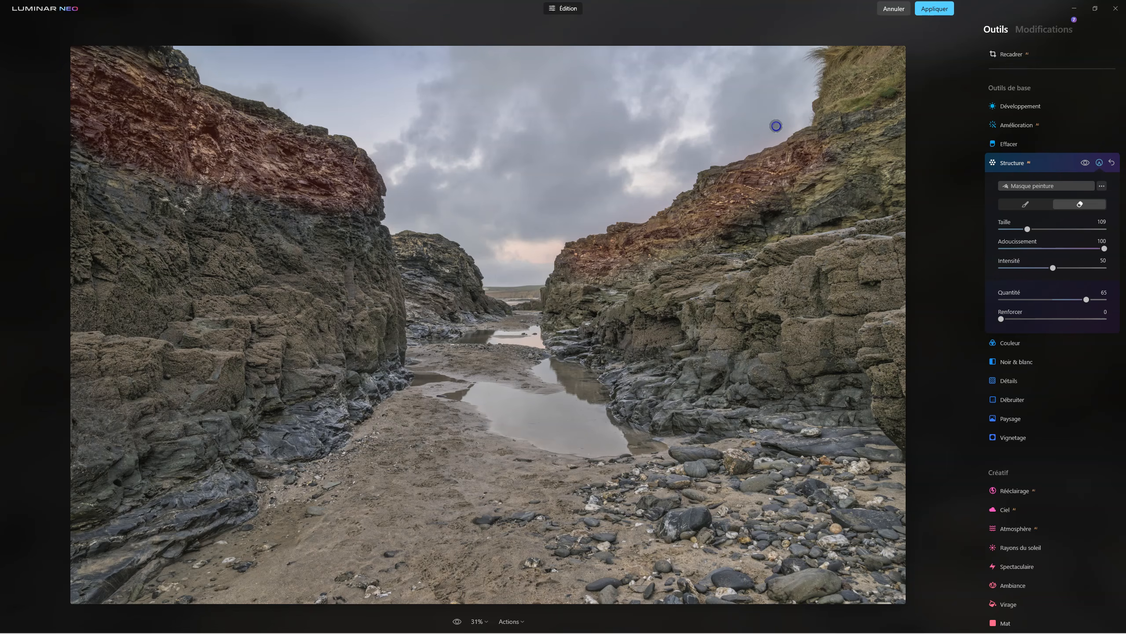
{"action": "left_click", "coordinate": [1010, 164]}
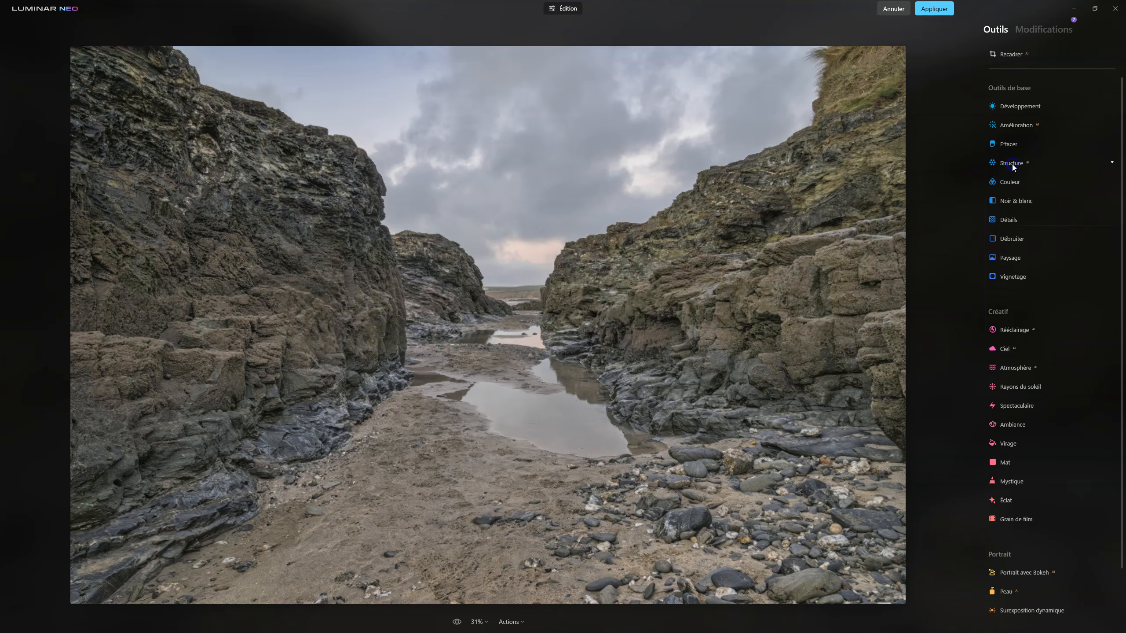
- Compare the whole photo before and after all the edits
{"action": "left_click", "coordinate": [456, 621]}
{"action": "left_click", "coordinate": [456, 621]}
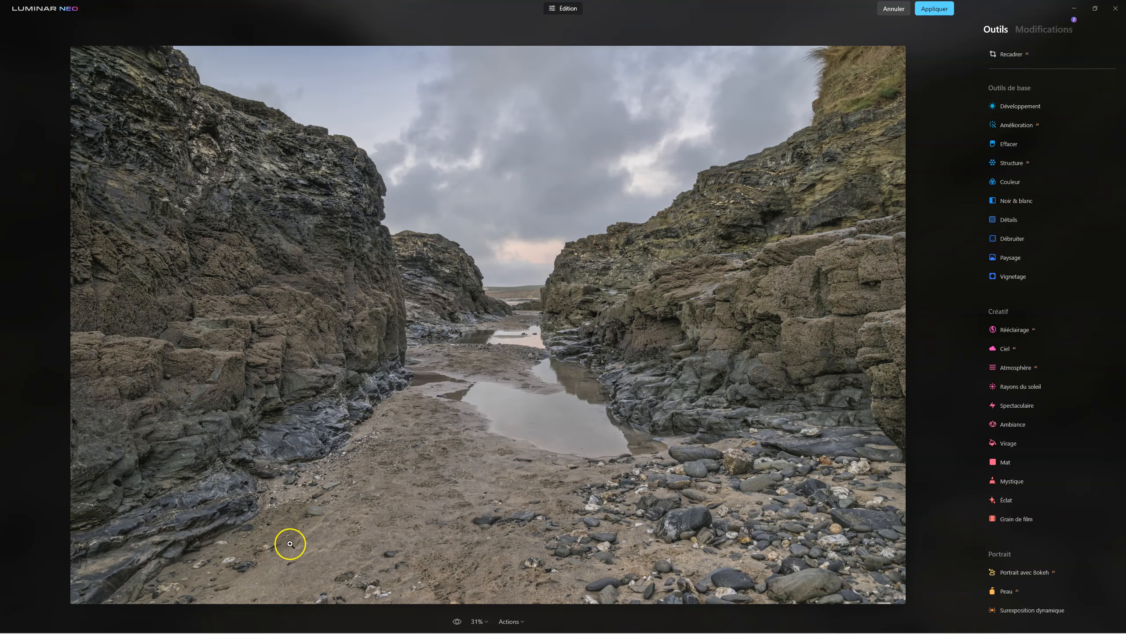
{"action": "left_click", "coordinate": [456, 621]}
{"action": "left_click", "coordinate": [456, 621]}
{"action": "left_click", "coordinate": [456, 621]}
{"action": "left_click", "coordinate": [456, 622]}
- Add a Développement adjustment and pull its main curve's midpoint slightly down to darken the photo
{"action": "left_click", "coordinate": [1023, 108]}
{"action": "left_click", "coordinate": [1003, 239]}
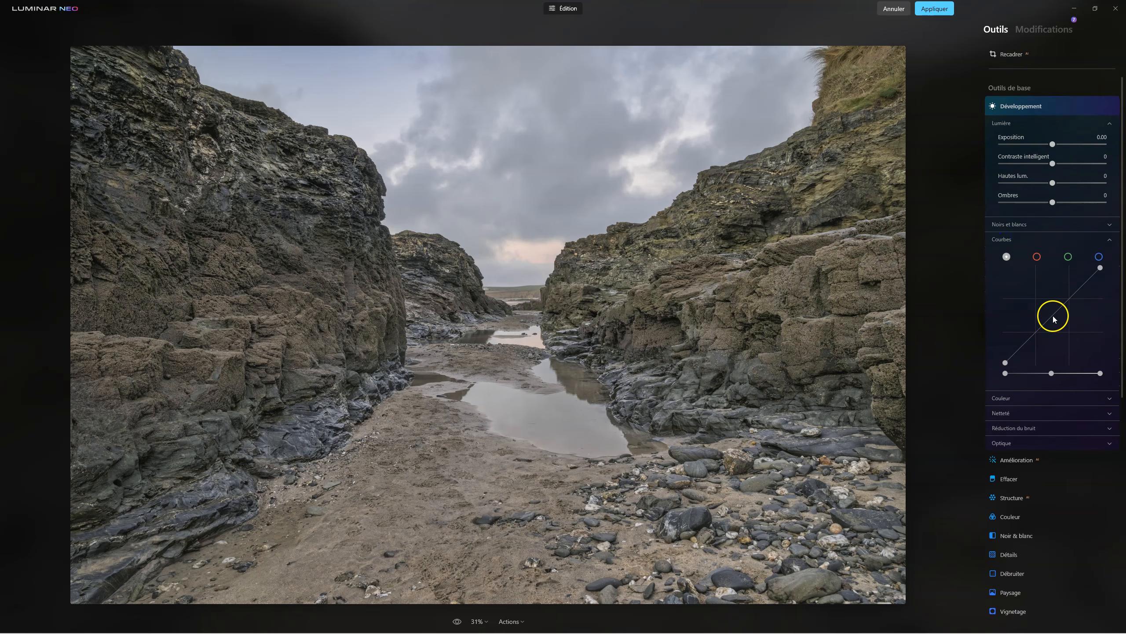
{"action": "left_click_drag", "start_coordinate": [1053, 316], "coordinate": [1059, 318]}
{"action": "left_click", "coordinate": [1056, 320]}
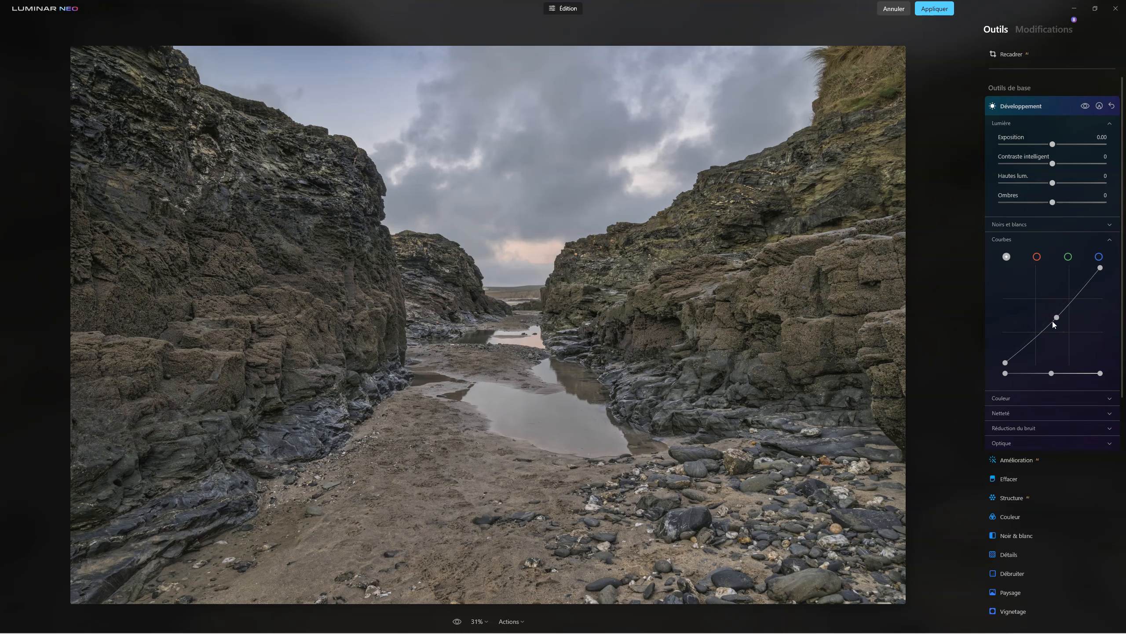
- Mask the darkening curve onto the right cliff's upper ledge with a size 39 brush, raising intensity from 10 to 28, and compare the effect
{"action": "left_click", "coordinate": [1099, 106]}
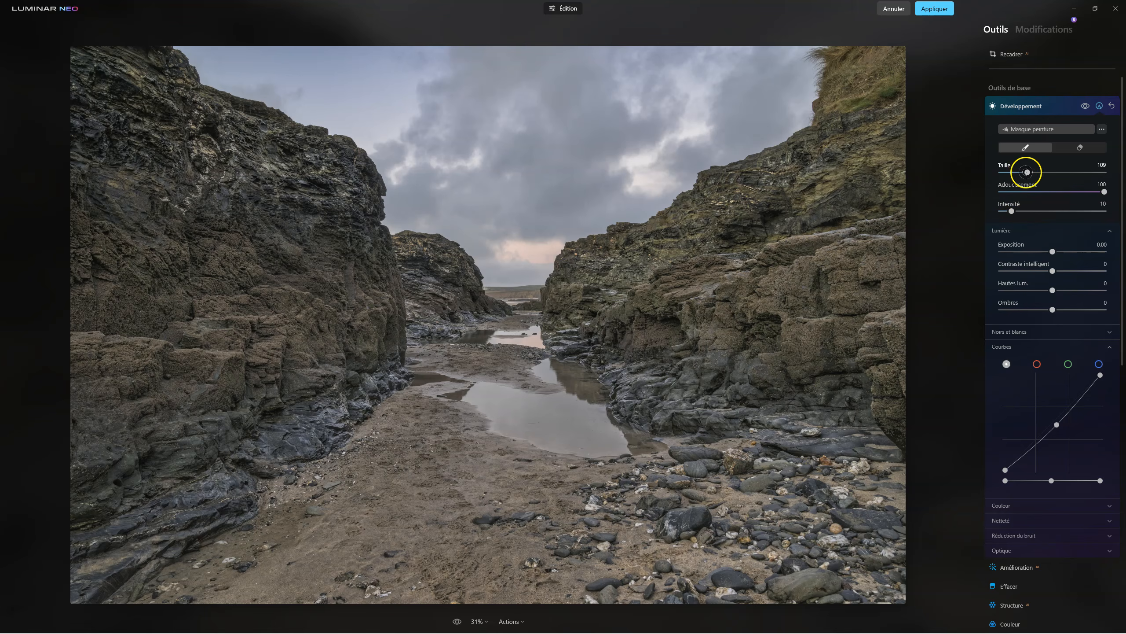
{"action": "mouse_move", "coordinate": [716, 280]}
{"action": "left_mouse_down"}
{"action": "mouse_move", "coordinate": [657, 270]}
{"action": "mouse_move", "coordinate": [716, 253]}
{"action": "left_mouse_up"}
{"action": "mouse_move", "coordinate": [786, 246]}
{"action": "left_mouse_down"}
{"action": "mouse_move", "coordinate": [906, 218]}
{"action": "mouse_move", "coordinate": [756, 243]}
{"action": "left_mouse_up"}
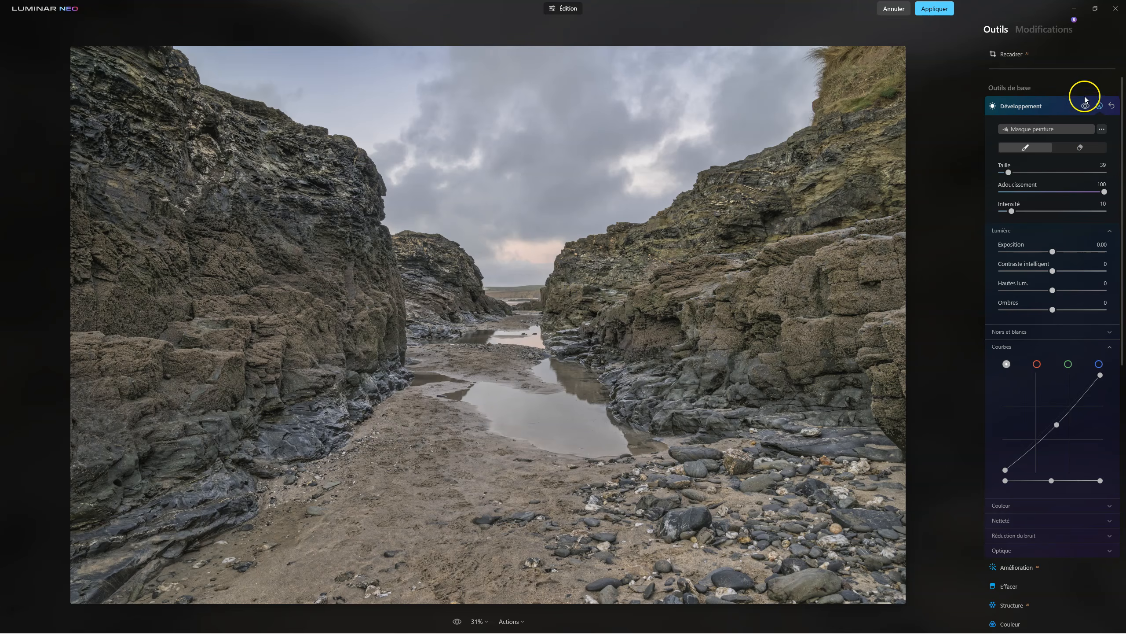
{"action": "left_click", "coordinate": [1082, 107]}
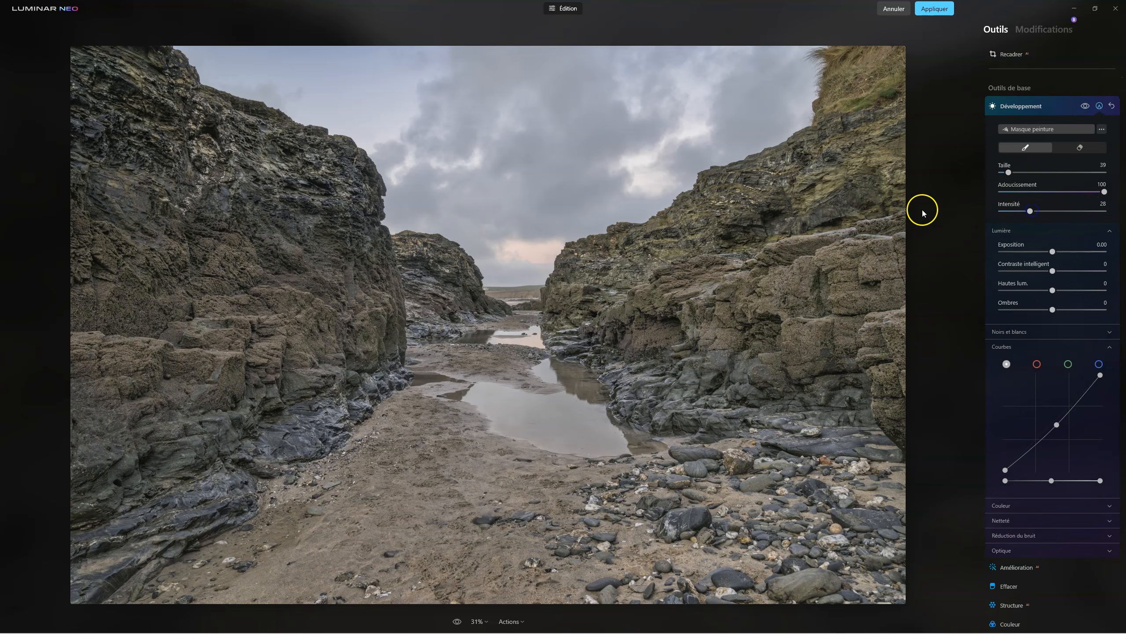
{"action": "left_click_drag", "start_coordinate": [874, 218], "coordinate": [821, 233]}
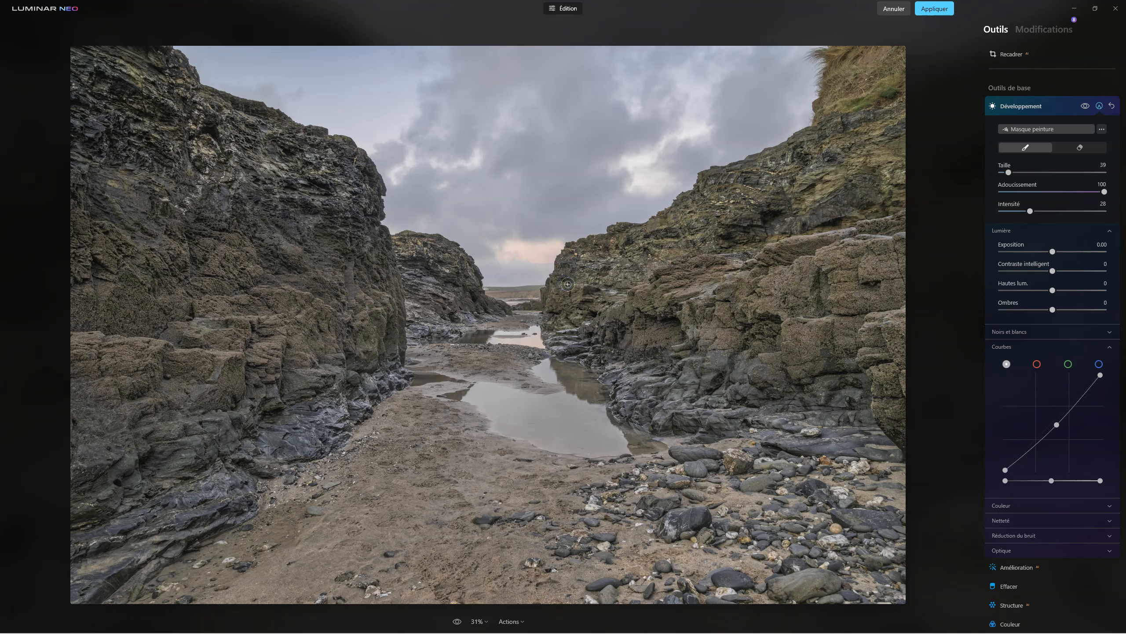
{"action": "left_click", "coordinate": [1085, 107]}
{"action": "left_click", "coordinate": [1085, 107]}
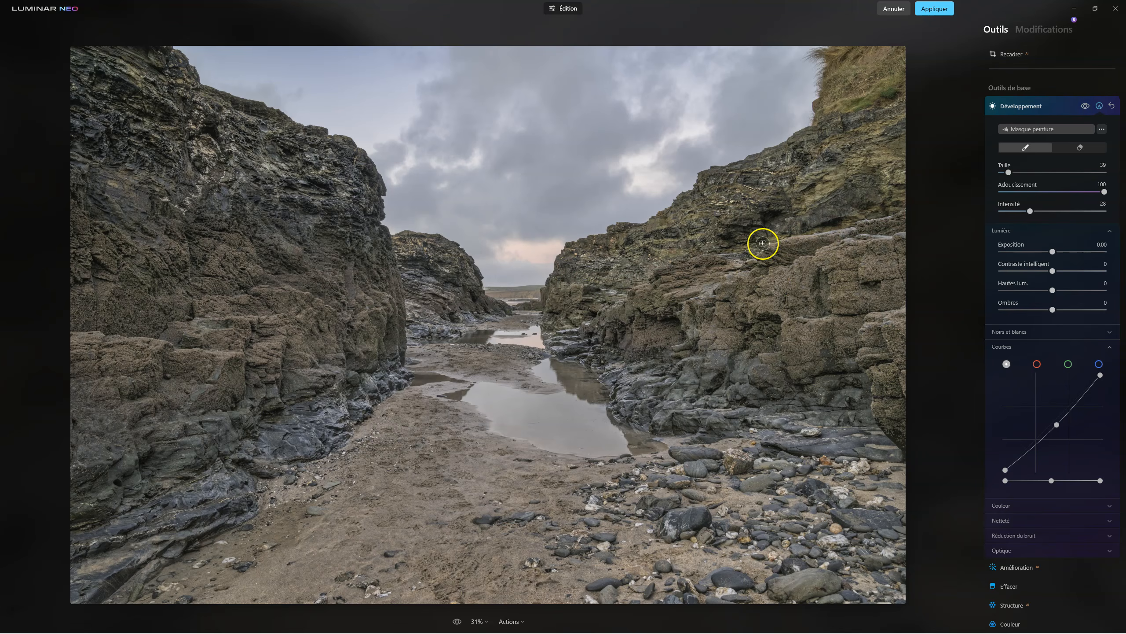
- Paint the darkening mask along the cracks and shadows of the right cliff's middle, ledge and outer blocks, and check the effect
{"action": "mouse_move", "coordinate": [582, 274]}
{"action": "left_mouse_down"}
{"action": "mouse_move", "coordinate": [668, 307]}
{"action": "mouse_move", "coordinate": [656, 280]}
{"action": "mouse_move", "coordinate": [688, 300]}
{"action": "left_mouse_up"}
{"action": "left_click_drag", "start_coordinate": [632, 290], "coordinate": [632, 292]}
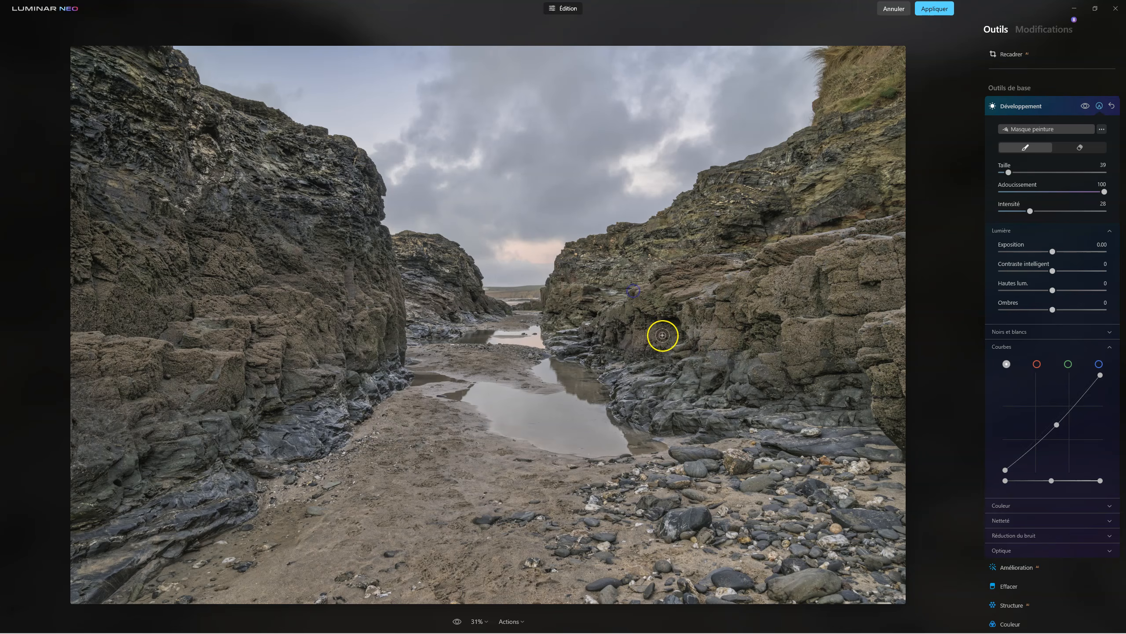
{"action": "left_click_drag", "start_coordinate": [750, 326], "coordinate": [776, 322]}
{"action": "left_click_drag", "start_coordinate": [814, 263], "coordinate": [808, 353]}
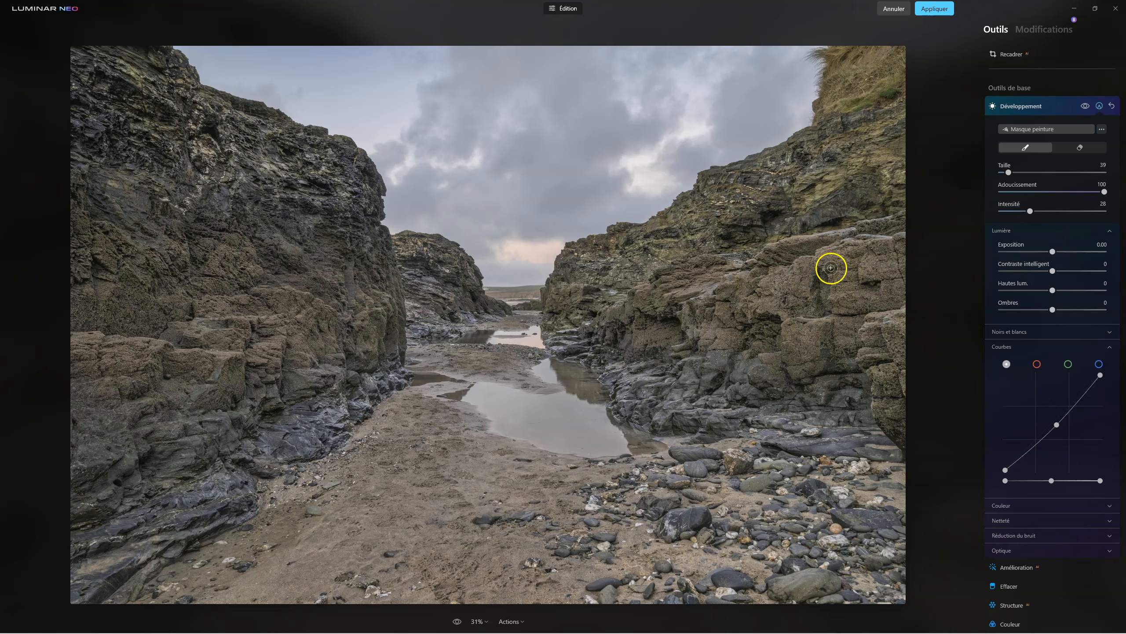
{"action": "mouse_move", "coordinate": [862, 262]}
{"action": "left_mouse_down"}
{"action": "mouse_move", "coordinate": [893, 239]}
{"action": "mouse_move", "coordinate": [897, 254]}
{"action": "left_mouse_up"}
{"action": "left_click_drag", "start_coordinate": [878, 232], "coordinate": [905, 234]}
{"action": "mouse_move", "coordinate": [911, 288]}
{"action": "left_mouse_down"}
{"action": "mouse_move", "coordinate": [838, 318]}
{"action": "mouse_move", "coordinate": [869, 311]}
{"action": "mouse_move", "coordinate": [852, 322]}
{"action": "mouse_move", "coordinate": [861, 323]}
{"action": "left_mouse_up"}
{"action": "left_click_drag", "start_coordinate": [903, 450], "coordinate": [903, 450]}
{"action": "mouse_move", "coordinate": [876, 369]}
{"action": "left_mouse_down"}
{"action": "mouse_move", "coordinate": [912, 359]}
{"action": "mouse_move", "coordinate": [903, 401]}
{"action": "left_mouse_up"}
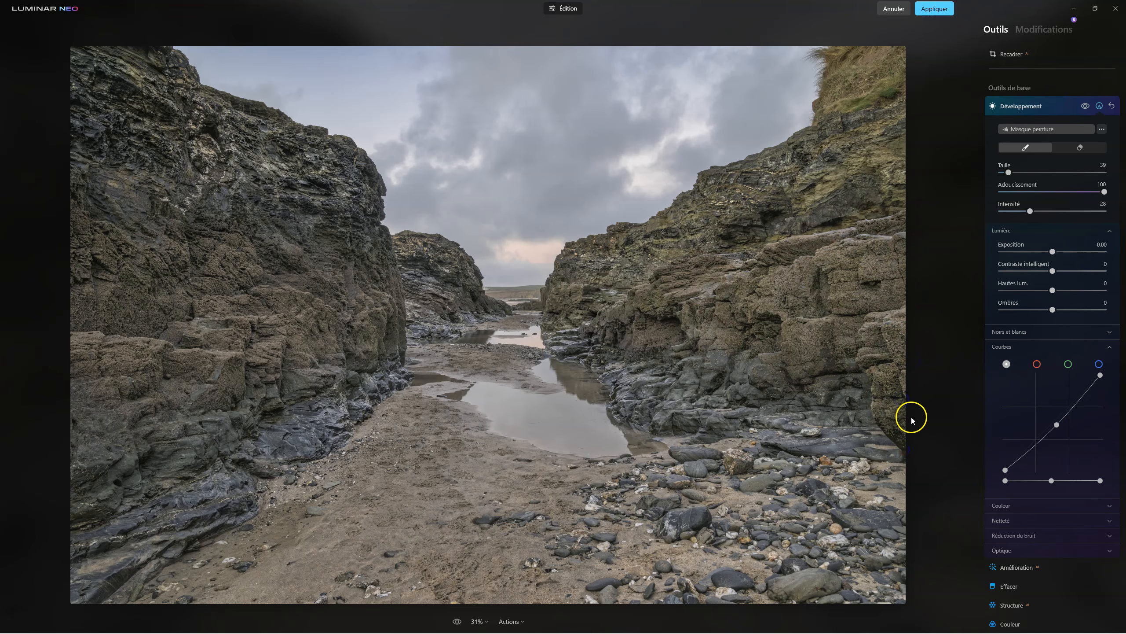
{"action": "left_click", "coordinate": [1085, 106]}
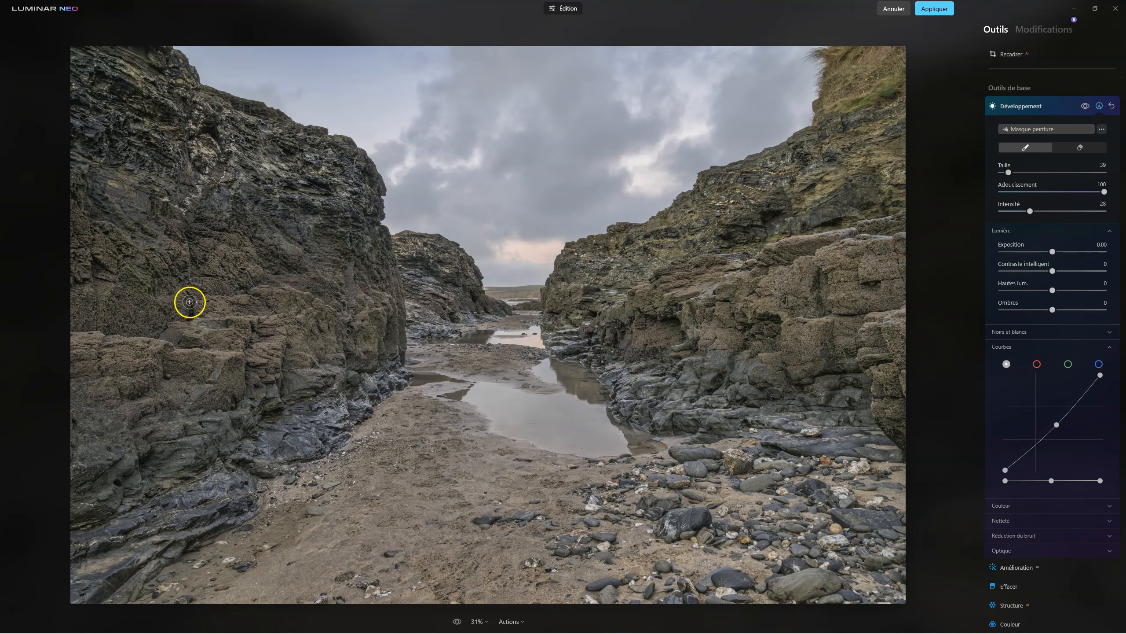
- Paint the darkening mask into the shadowed cracks across the left cliff's middle and along its inner edge
{"action": "left_click_drag", "start_coordinate": [78, 327], "coordinate": [99, 329]}
{"action": "left_click_drag", "start_coordinate": [375, 216], "coordinate": [373, 219]}
{"action": "left_click_drag", "start_coordinate": [377, 372], "coordinate": [373, 373]}
{"action": "left_click_drag", "start_coordinate": [345, 335], "coordinate": [345, 339]}
{"action": "mouse_move", "coordinate": [346, 380]}
{"action": "left_mouse_down"}
{"action": "mouse_move", "coordinate": [300, 391]}
{"action": "mouse_move", "coordinate": [286, 344]}
{"action": "mouse_move", "coordinate": [328, 390]}
{"action": "left_mouse_up"}
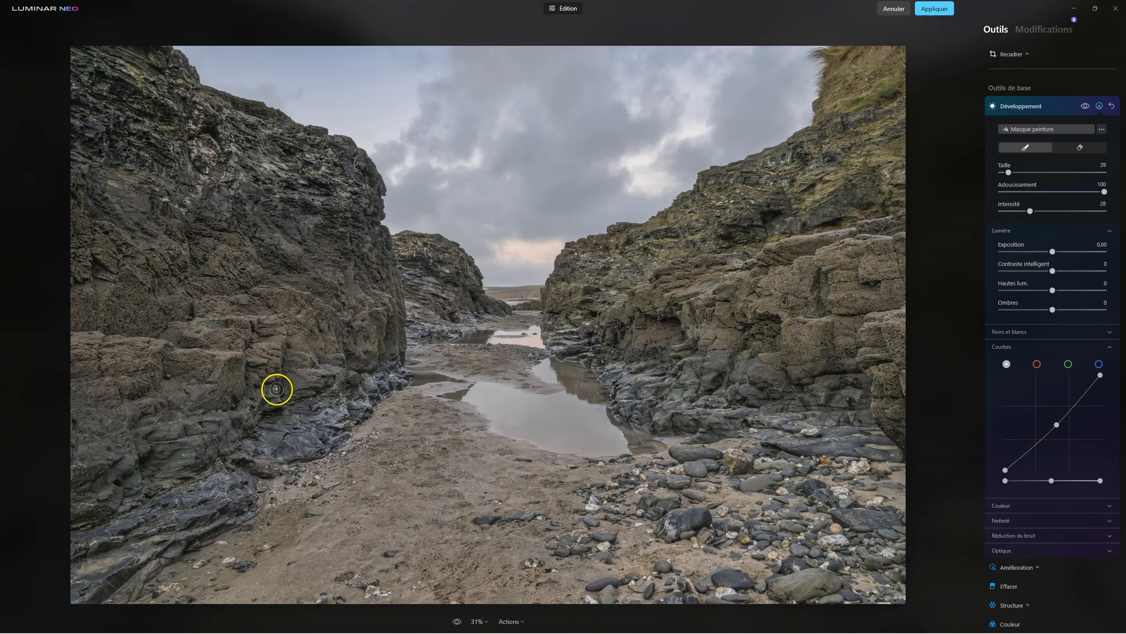
- Extend the darkening mask over the crevices of the left cliff's lower rocks
{"action": "left_click_drag", "start_coordinate": [252, 405], "coordinate": [246, 421]}
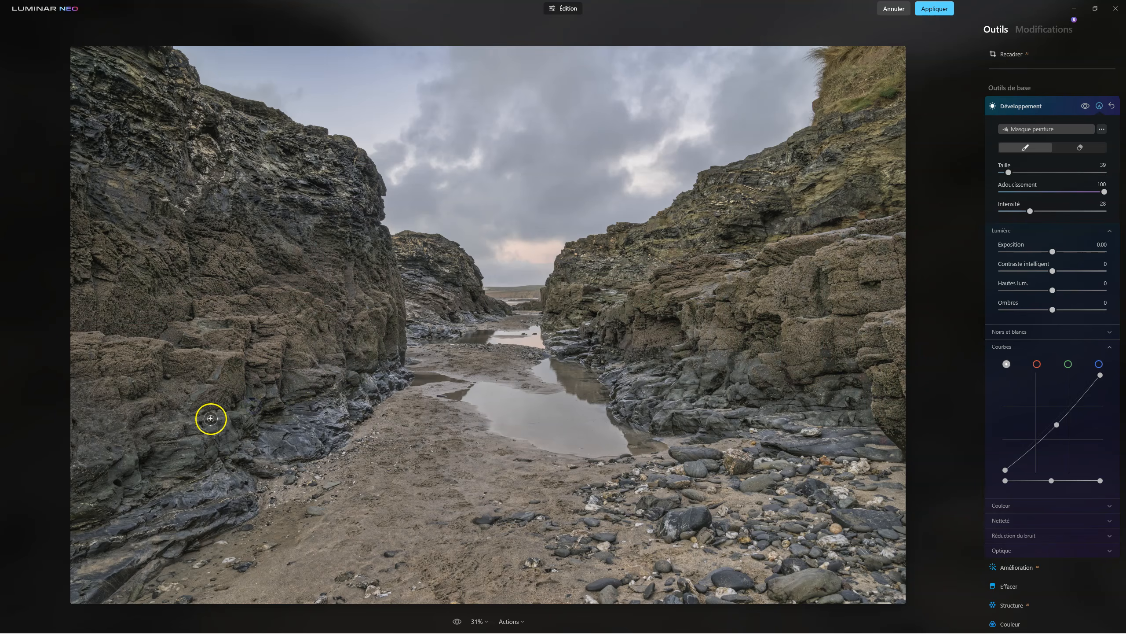
{"action": "left_click_drag", "start_coordinate": [146, 429], "coordinate": [143, 459]}
{"action": "left_click_drag", "start_coordinate": [85, 520], "coordinate": [87, 523]}
{"action": "left_click_drag", "start_coordinate": [148, 490], "coordinate": [151, 488]}
{"action": "left_click_drag", "start_coordinate": [80, 448], "coordinate": [144, 427]}
{"action": "mouse_move", "coordinate": [78, 381]}
{"action": "left_mouse_down"}
{"action": "mouse_move", "coordinate": [117, 375]}
{"action": "mouse_move", "coordinate": [119, 415]}
{"action": "left_mouse_up"}
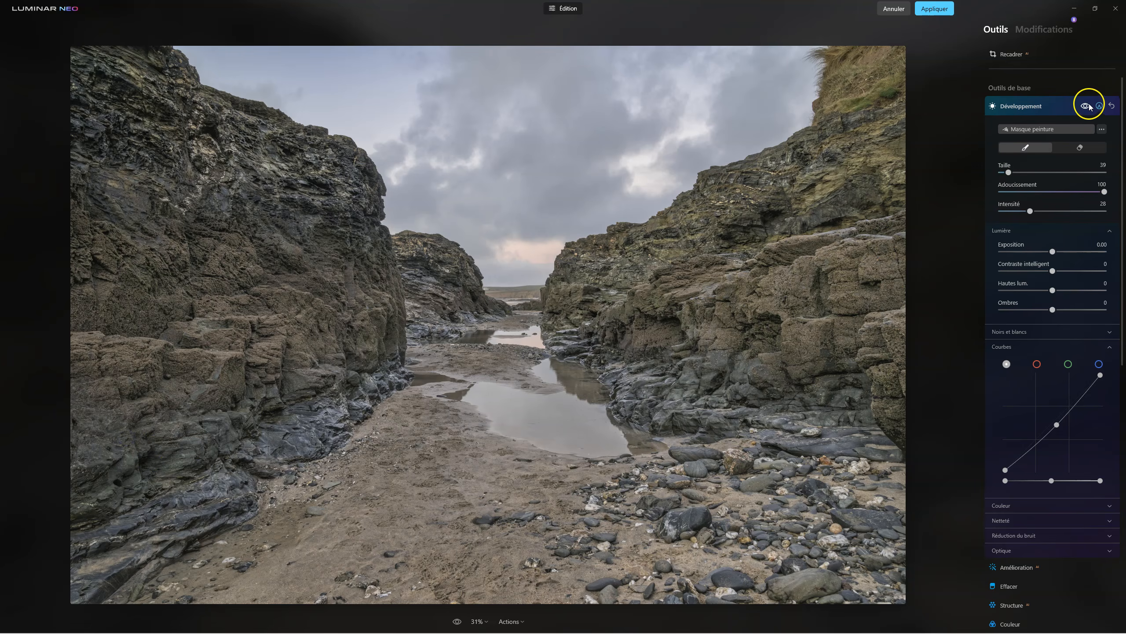
- Compare the photo with the masked darkening hidden and shown, and close the Développement edit
{"action": "left_click", "coordinate": [1088, 106]}
{"action": "left_click", "coordinate": [1088, 106]}
{"action": "left_click", "coordinate": [1088, 107]}
{"action": "left_click", "coordinate": [1090, 107]}
{"action": "left_click", "coordinate": [1019, 105]}
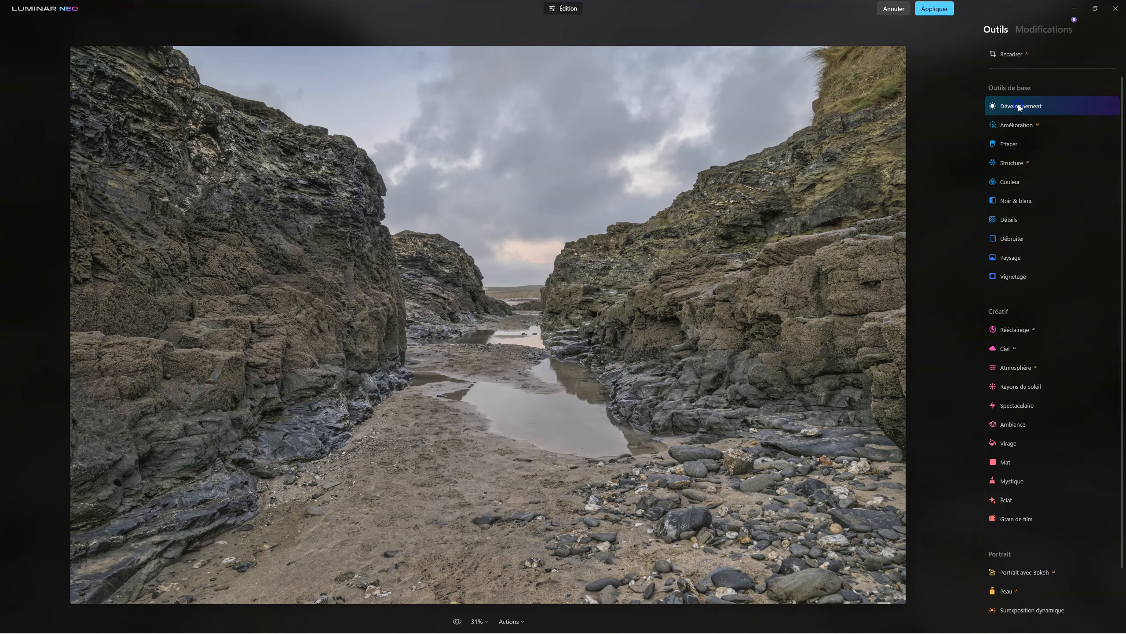
- Add a second Développement adjustment with the curve's midpoint raised, and set up its paint mask with intensity 28
{"action": "left_click", "coordinate": [1019, 105]}
{"action": "left_click", "coordinate": [1052, 314]}
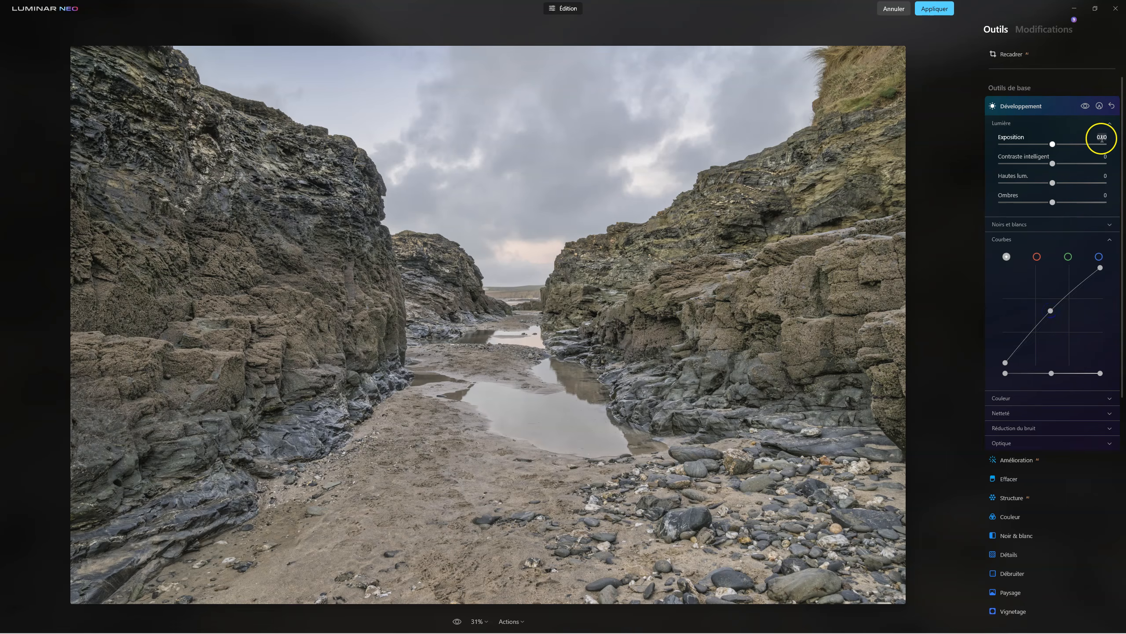
{"action": "left_click", "coordinate": [1100, 107]}
{"action": "left_click_drag", "start_coordinate": [1066, 211], "coordinate": [1030, 211]}
{"action": "left_click", "coordinate": [1032, 149]}
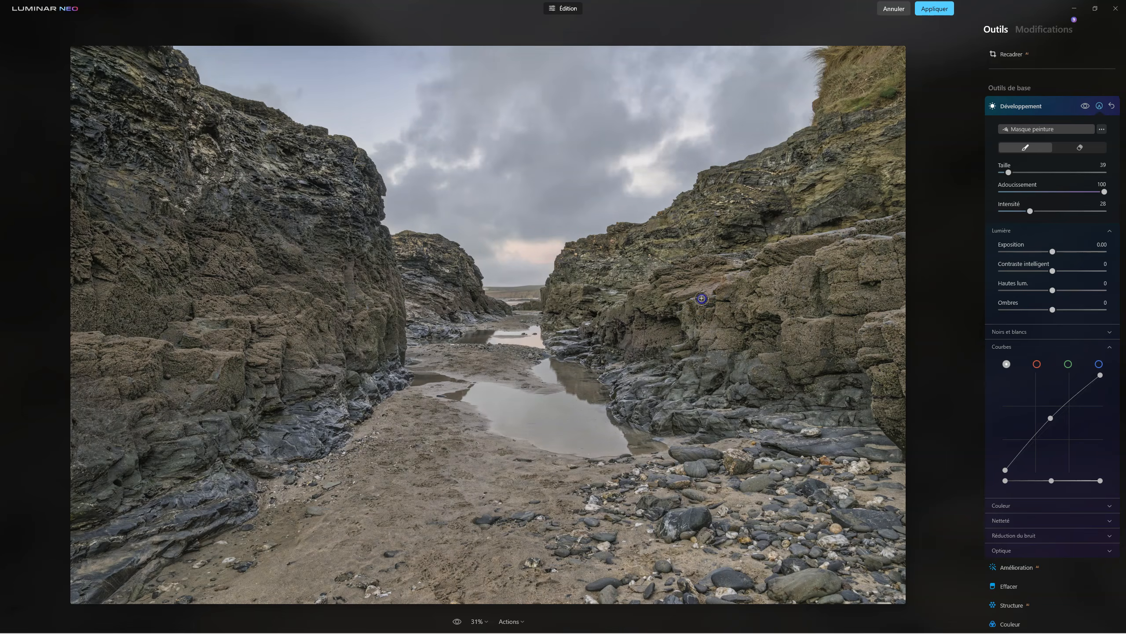
- Paint the brightening mask over the lit rock faces of the right cliff and check the effect
{"action": "mouse_move", "coordinate": [695, 291]}
{"action": "left_mouse_down"}
{"action": "mouse_move", "coordinate": [754, 317]}
{"action": "mouse_move", "coordinate": [751, 331]}
{"action": "mouse_move", "coordinate": [798, 362]}
{"action": "mouse_move", "coordinate": [802, 270]}
{"action": "mouse_move", "coordinate": [777, 280]}
{"action": "mouse_move", "coordinate": [766, 306]}
{"action": "mouse_move", "coordinate": [795, 285]}
{"action": "left_mouse_up"}
{"action": "mouse_move", "coordinate": [845, 345]}
{"action": "left_mouse_down"}
{"action": "mouse_move", "coordinate": [862, 267]}
{"action": "mouse_move", "coordinate": [889, 263]}
{"action": "mouse_move", "coordinate": [856, 237]}
{"action": "mouse_move", "coordinate": [880, 260]}
{"action": "left_mouse_up"}
{"action": "left_click_drag", "start_coordinate": [812, 341], "coordinate": [823, 370]}
{"action": "left_click", "coordinate": [1086, 109]}
- Bend the masked brightening curve's midpoint further upward, fine-tune it, and close the Développement edit
{"action": "left_click_drag", "start_coordinate": [1052, 418], "coordinate": [1047, 415]}
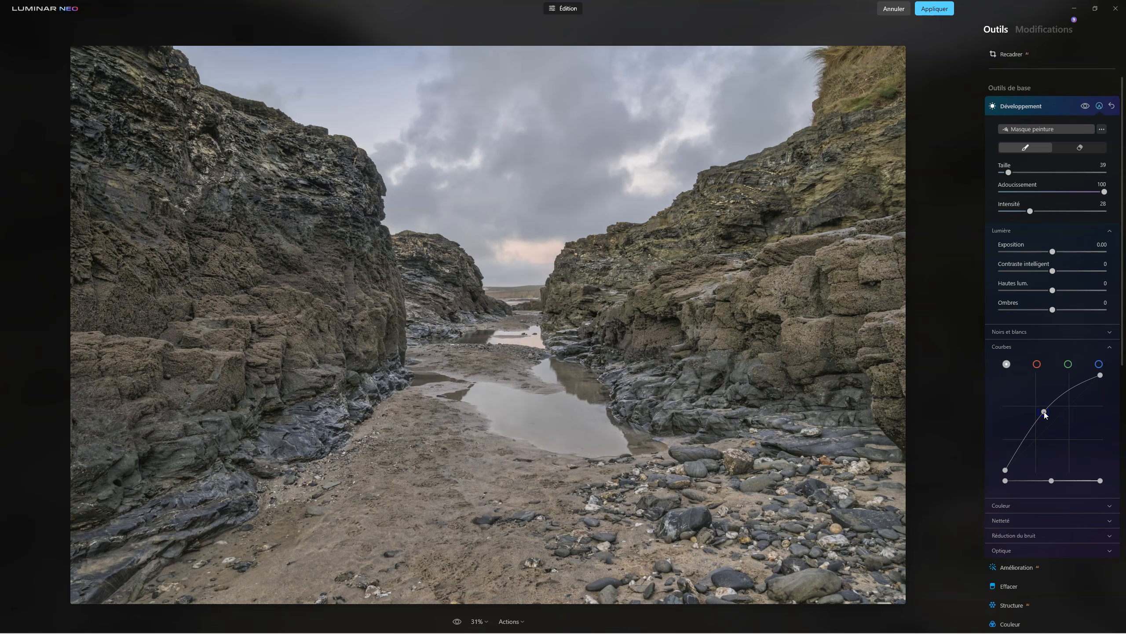
{"action": "left_click_drag", "start_coordinate": [1045, 412], "coordinate": [1048, 417]}
{"action": "left_click", "coordinate": [1018, 421]}
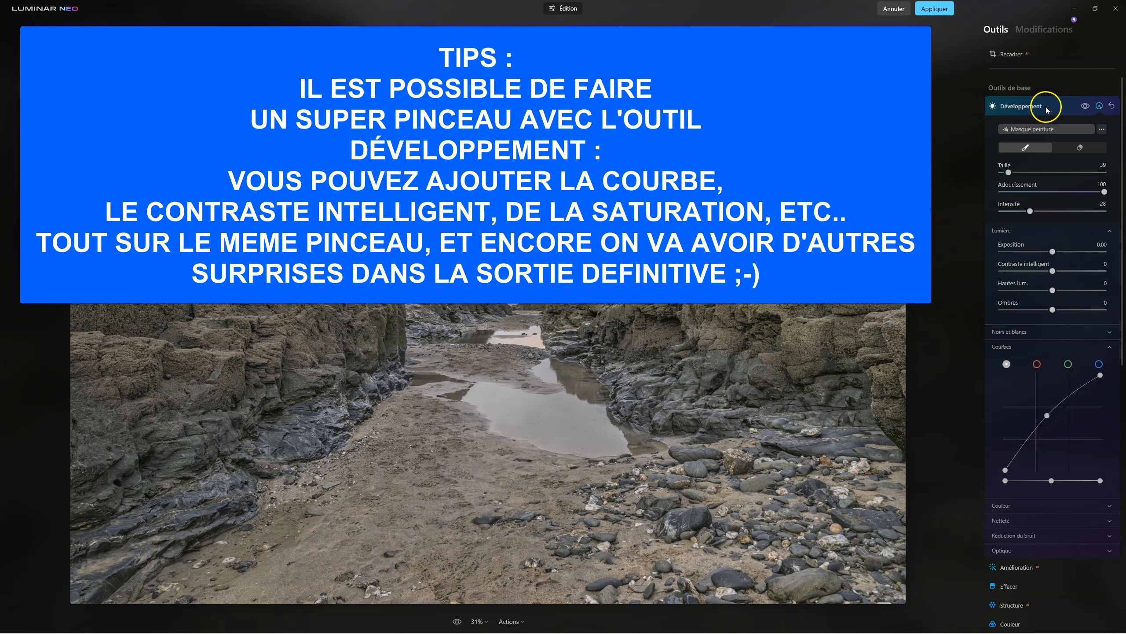
{"action": "left_click", "coordinate": [1019, 108]}
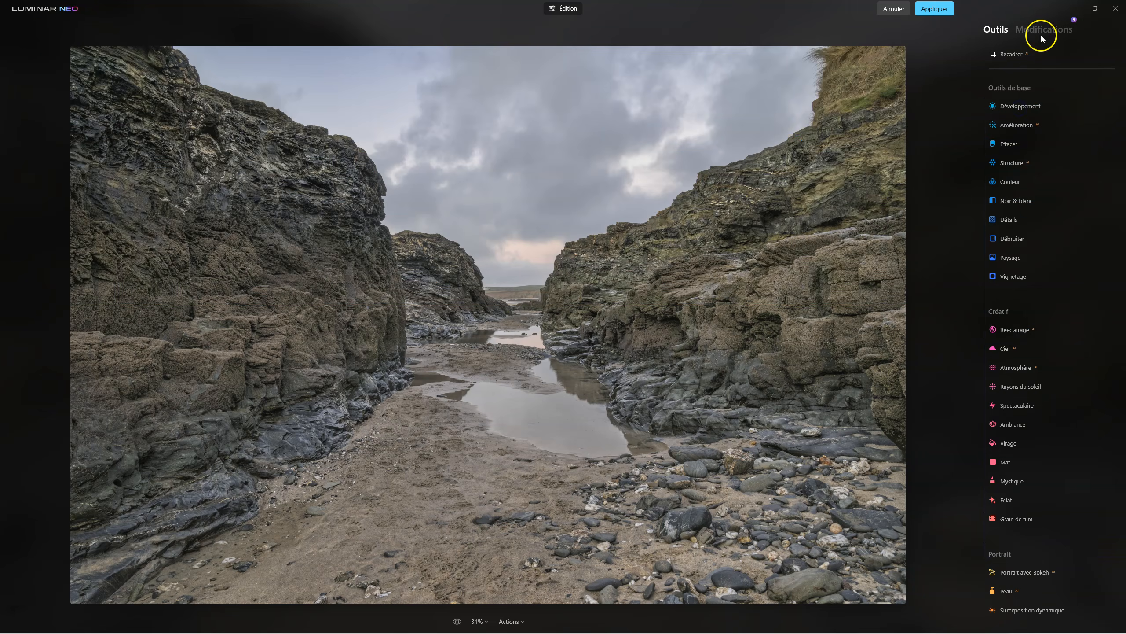
- Review every applied edit in the modification list, from the first Amélioration up to the latest Développement
{"action": "left_click", "coordinate": [1035, 30]}
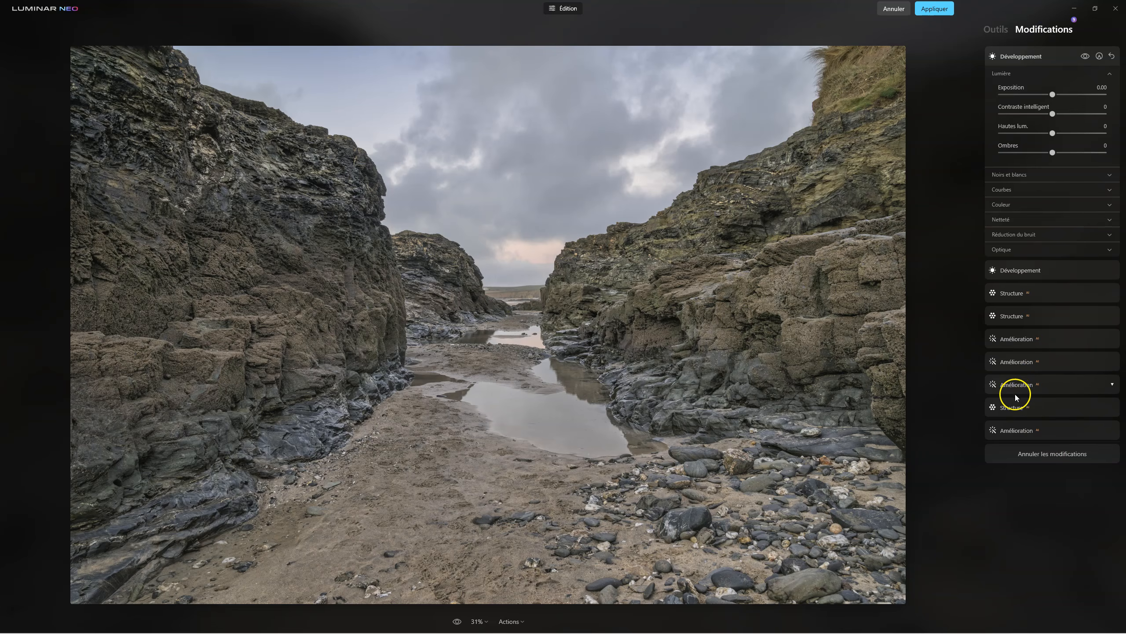
{"action": "left_click", "coordinate": [1016, 430]}
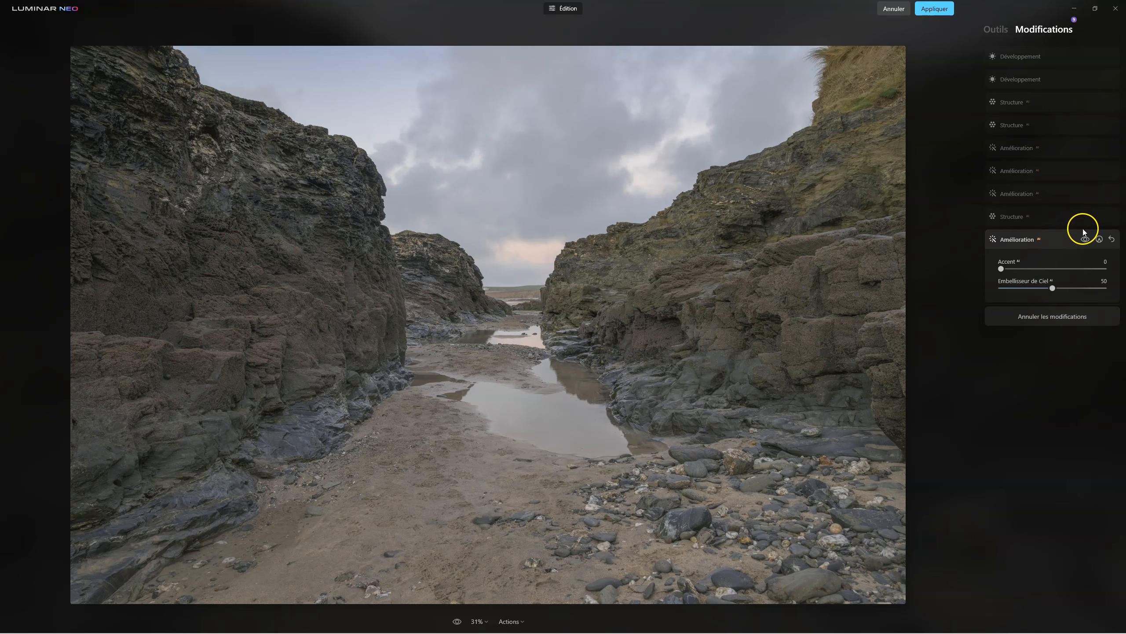
{"action": "left_click", "coordinate": [1007, 214]}
{"action": "left_click", "coordinate": [1008, 194]}
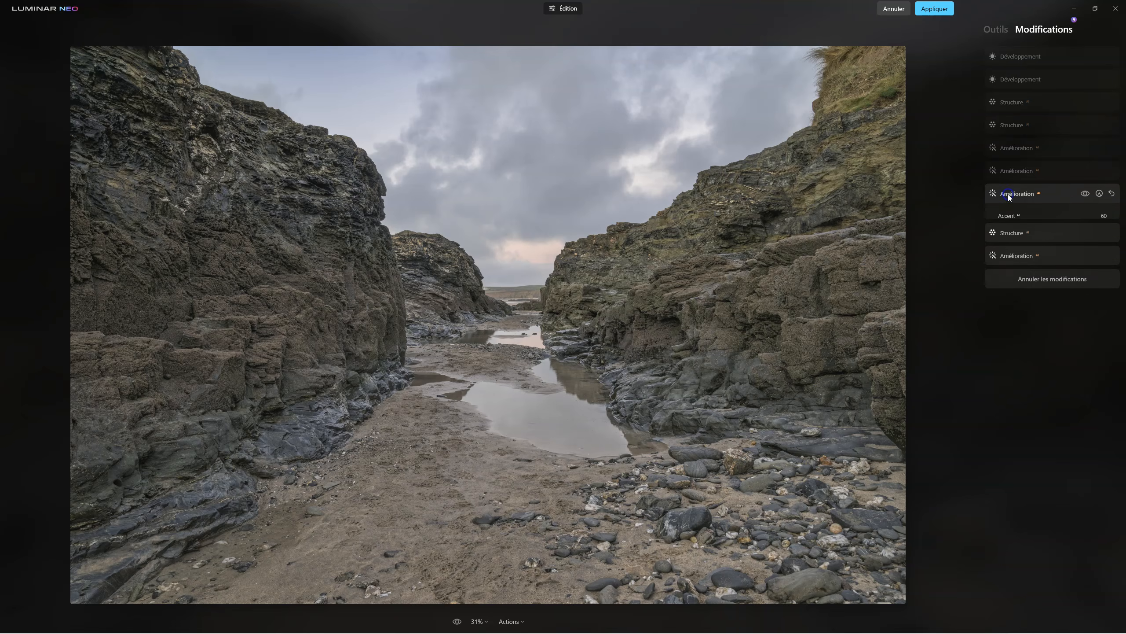
{"action": "left_click", "coordinate": [1010, 172]}
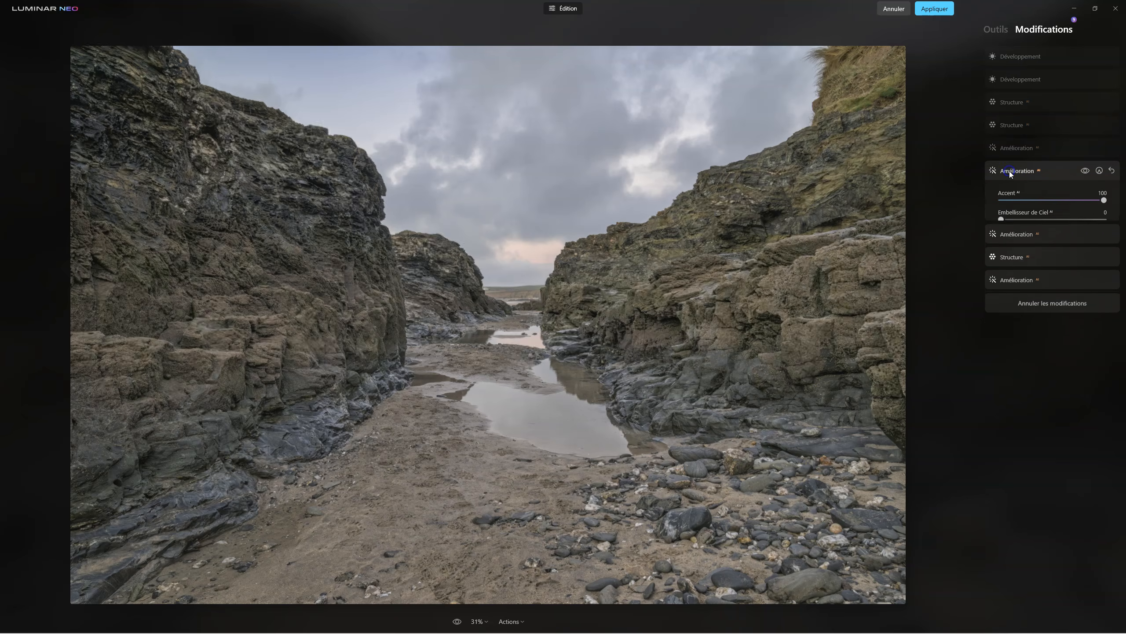
{"action": "left_click", "coordinate": [1009, 154]}
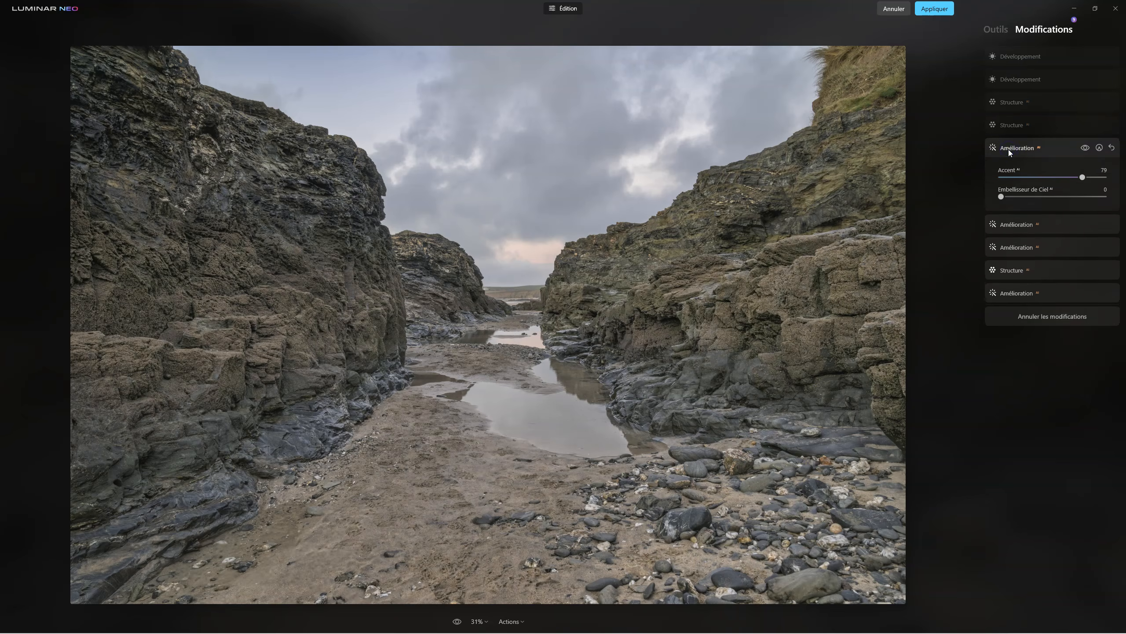
{"action": "left_click", "coordinate": [1006, 125]}
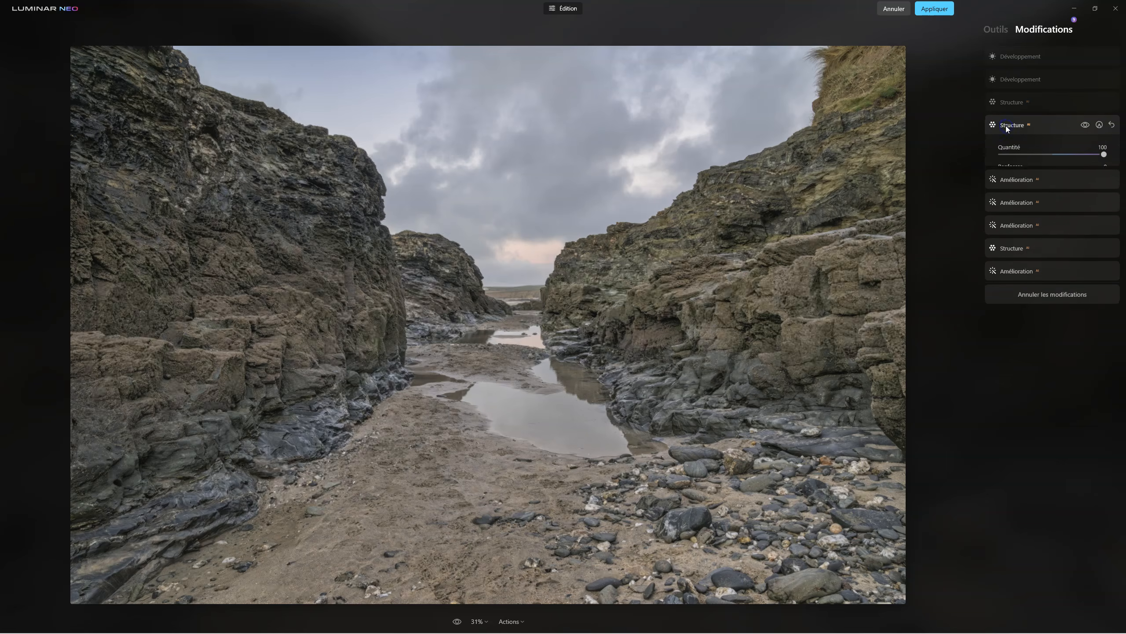
{"action": "left_click", "coordinate": [1003, 101]}
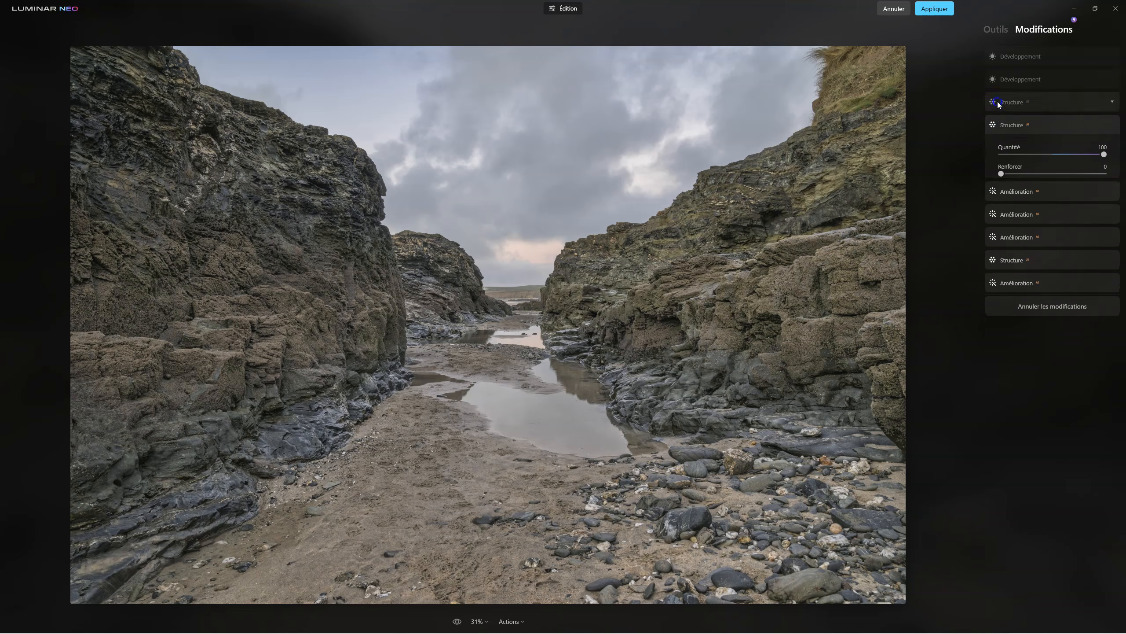
{"action": "left_click", "coordinate": [1010, 80]}
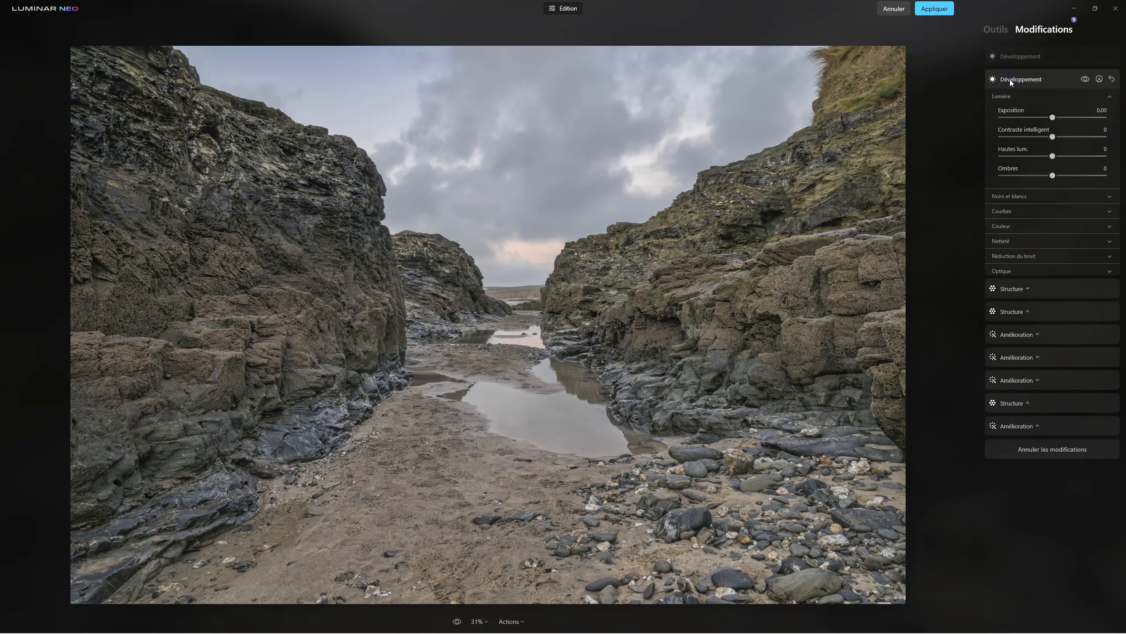
{"action": "left_click", "coordinate": [1017, 56]}
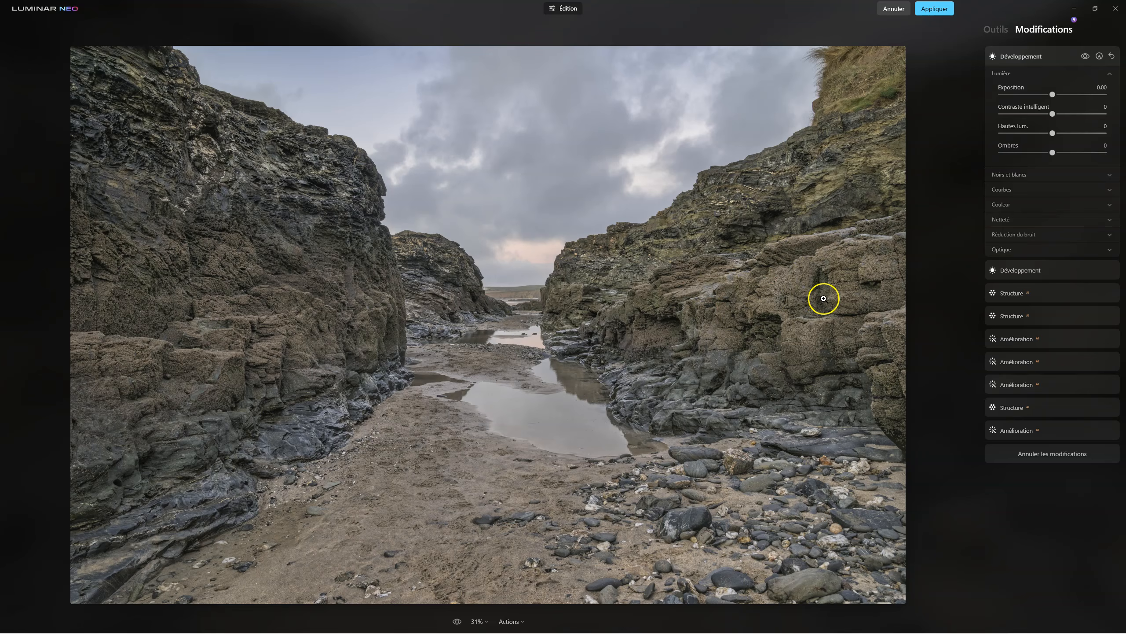
- Extend the latest Développement edit's paint mask over the rock faces of the left cliff and close the edit
{"action": "left_click", "coordinate": [1100, 56]}
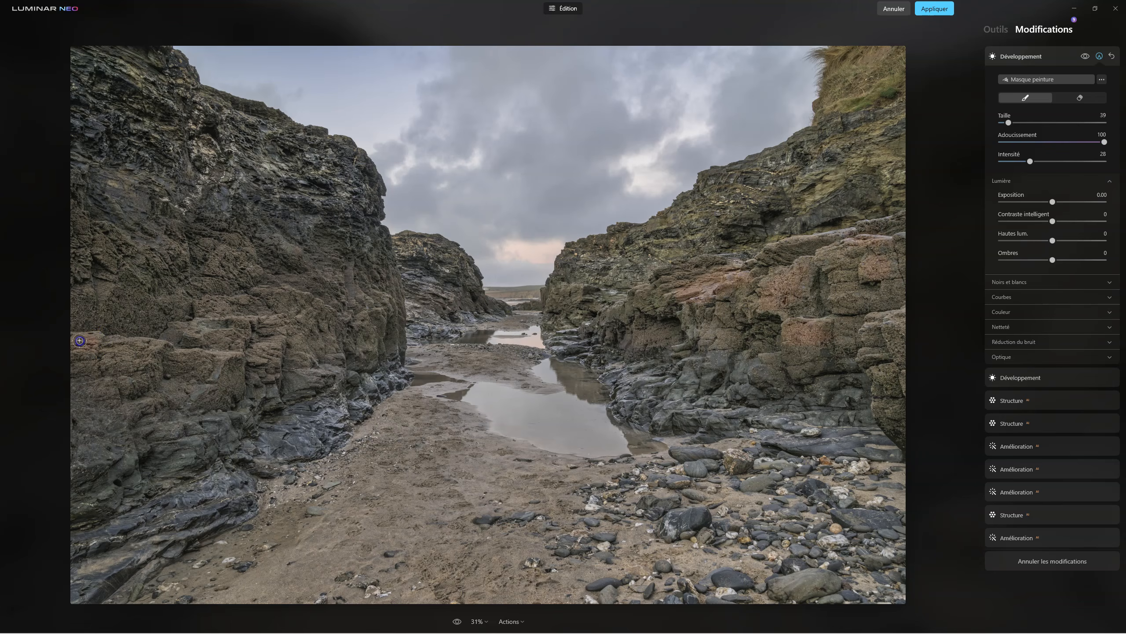
{"action": "left_click_drag", "start_coordinate": [113, 350], "coordinate": [143, 356]}
{"action": "mouse_move", "coordinate": [241, 327]}
{"action": "left_mouse_down"}
{"action": "mouse_move", "coordinate": [201, 345]}
{"action": "mouse_move", "coordinate": [272, 323]}
{"action": "left_mouse_up"}
{"action": "left_click_drag", "start_coordinate": [267, 347], "coordinate": [268, 349]}
{"action": "mouse_move", "coordinate": [285, 298]}
{"action": "left_mouse_down"}
{"action": "mouse_move", "coordinate": [306, 314]}
{"action": "mouse_move", "coordinate": [363, 313]}
{"action": "left_mouse_up"}
{"action": "mouse_move", "coordinate": [320, 263]}
{"action": "left_mouse_down"}
{"action": "mouse_move", "coordinate": [309, 283]}
{"action": "mouse_move", "coordinate": [234, 249]}
{"action": "mouse_move", "coordinate": [243, 250]}
{"action": "mouse_move", "coordinate": [213, 275]}
{"action": "mouse_move", "coordinate": [229, 289]}
{"action": "left_mouse_up"}
{"action": "left_click", "coordinate": [1014, 57]}
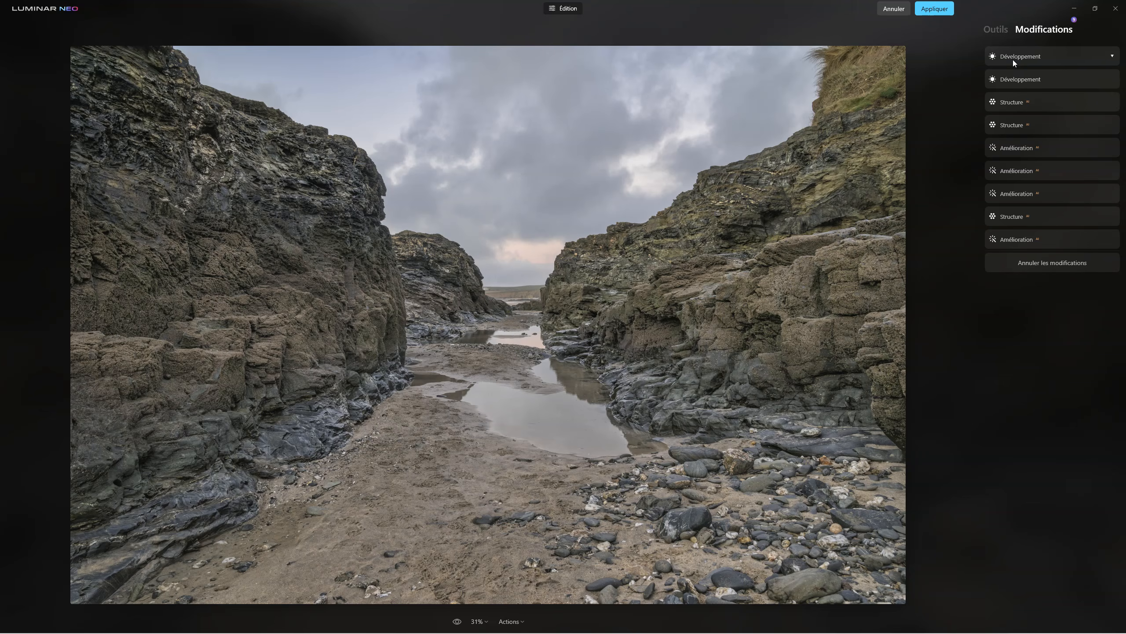
- Add another Amélioration adjustment with Embellisseur de Ciel raised strongly to bring out the clouds
{"action": "left_click", "coordinate": [995, 30]}
{"action": "left_click", "coordinate": [994, 30]}
{"action": "left_click", "coordinate": [1030, 286]}
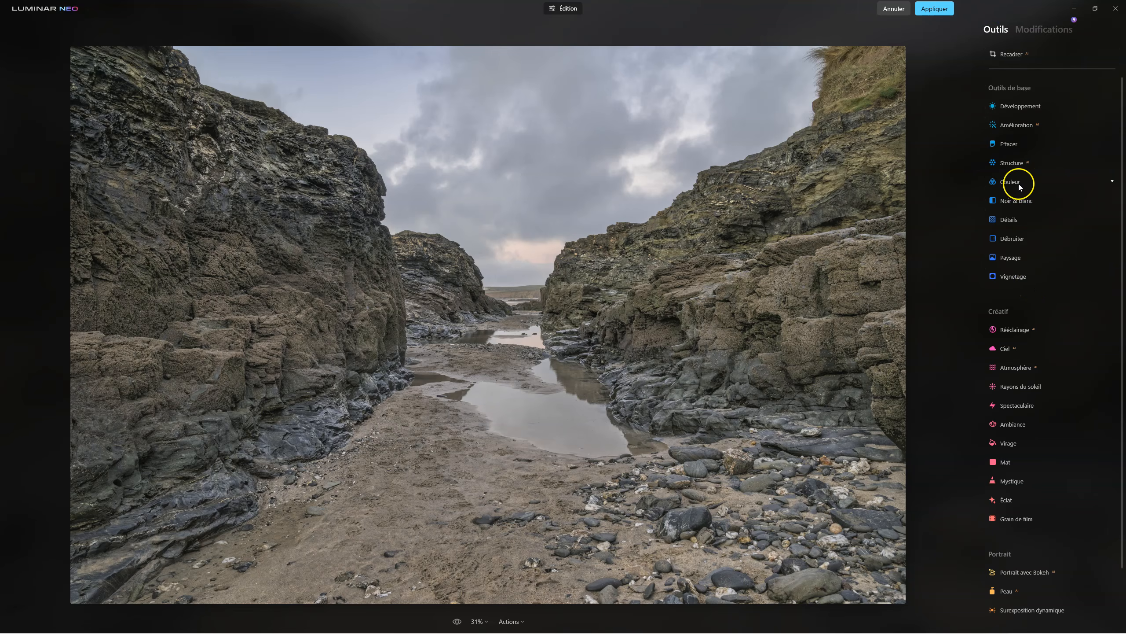
{"action": "left_click", "coordinate": [1016, 125]}
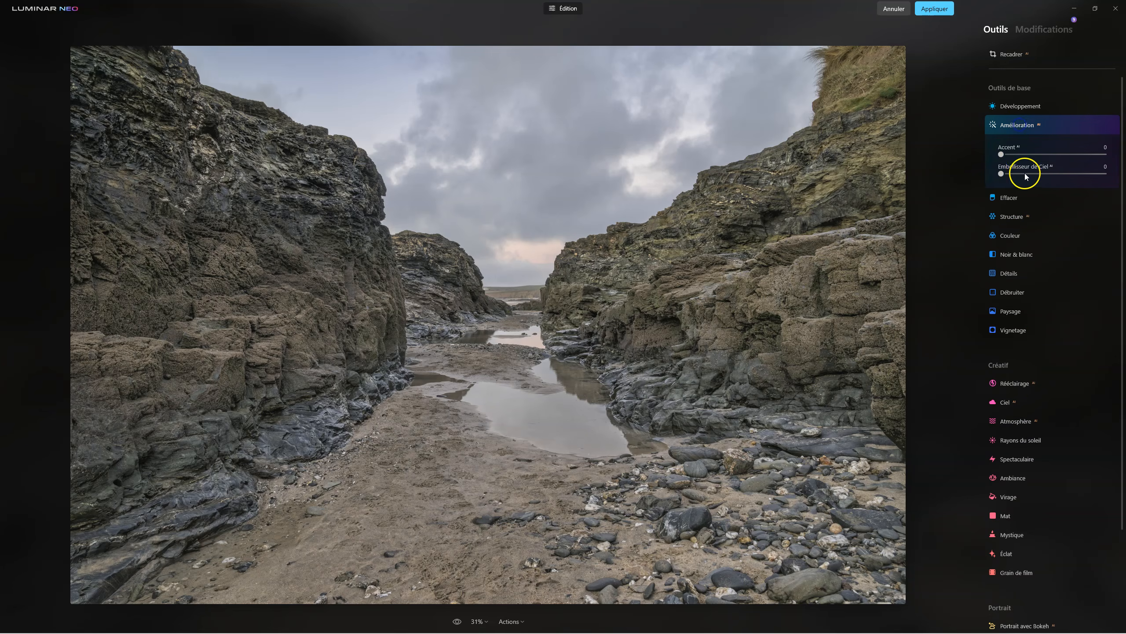
{"action": "left_click_drag", "start_coordinate": [1001, 174], "coordinate": [1092, 172]}
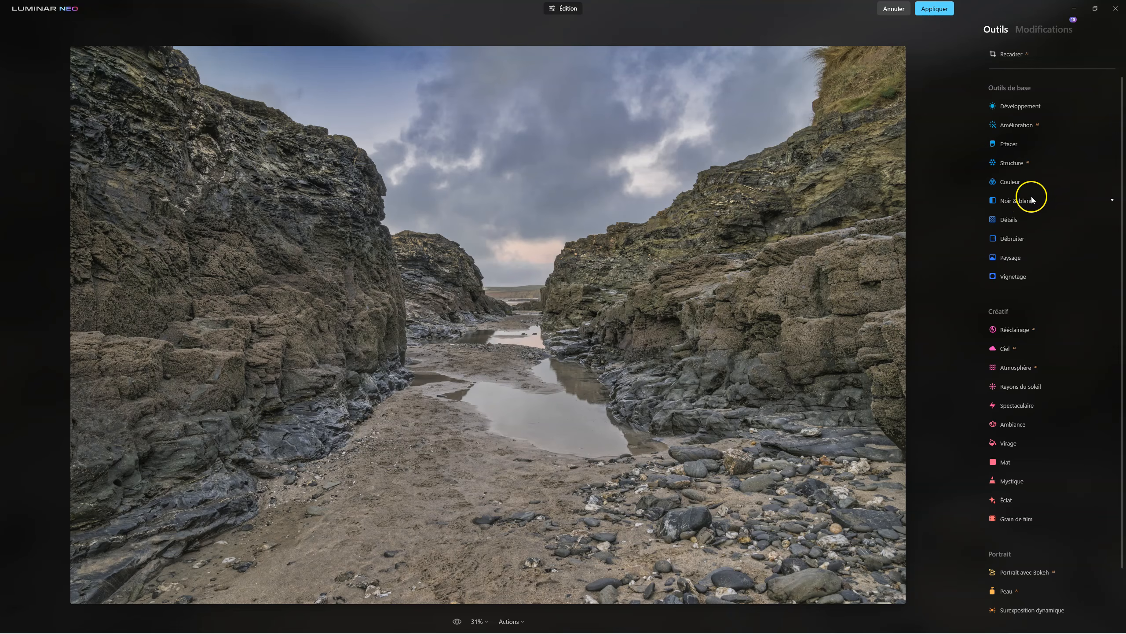
- Compare the edited photo with its original version
{"action": "left_click", "coordinate": [456, 621]}
{"action": "left_click", "coordinate": [457, 621]}
{"action": "left_click", "coordinate": [456, 621]}
{"action": "left_click", "coordinate": [457, 622]}
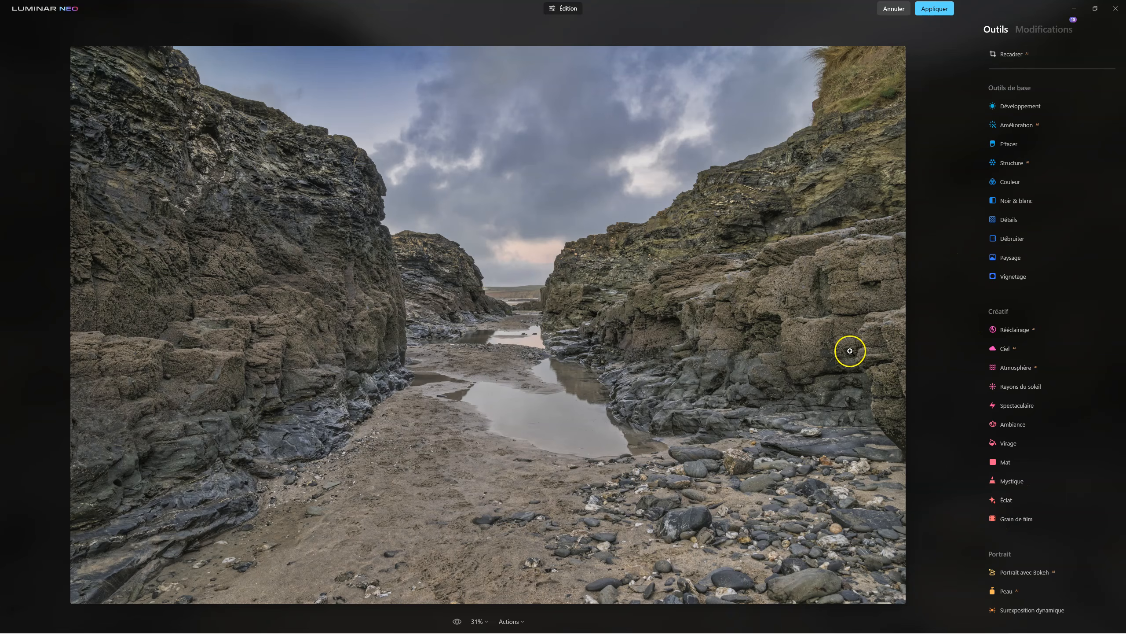
- Add an Éclat effect in Flou artistique mode with Quantité 21, Luminosité -34 and Contraste 30
{"action": "scroll", "coordinate": [960, 370], "scroll_direction": "down", "scroll_amount": 1}
{"action": "scroll", "coordinate": [1005, 439], "scroll_direction": "down", "scroll_amount": 2}
{"action": "left_click", "coordinate": [1004, 427]}
{"action": "left_click_drag", "start_coordinate": [1002, 471], "coordinate": [1027, 472]}
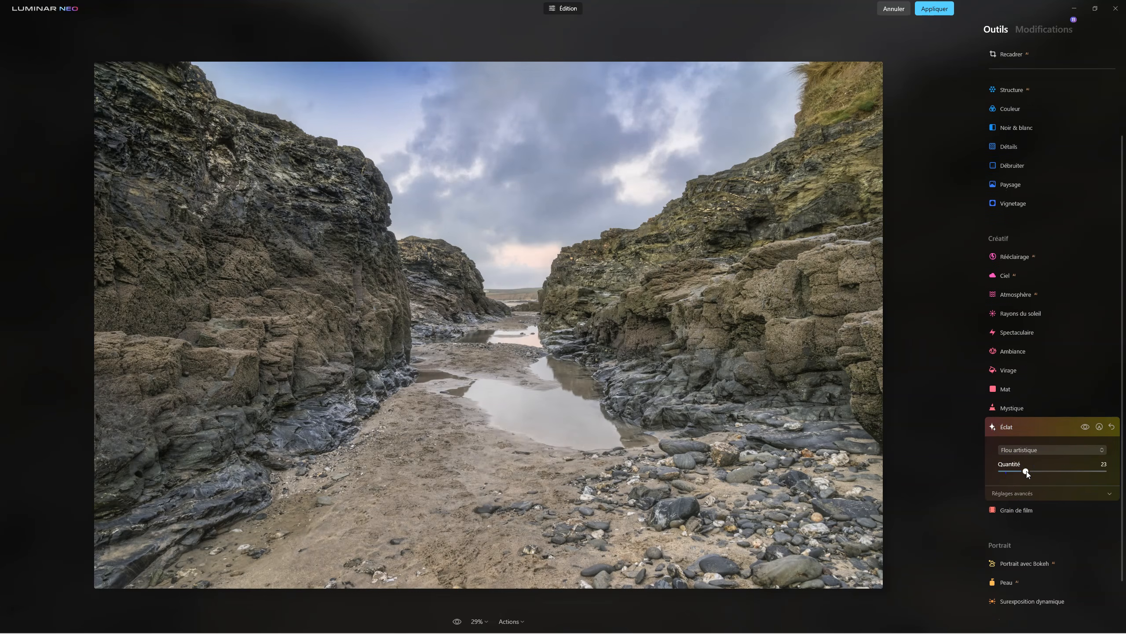
{"action": "mouse_move", "coordinate": [1021, 472]}
{"action": "left_mouse_down"}
{"action": "mouse_move", "coordinate": [1003, 472]}
{"action": "mouse_move", "coordinate": [1024, 472]}
{"action": "left_mouse_up"}
{"action": "left_click", "coordinate": [1021, 491]}
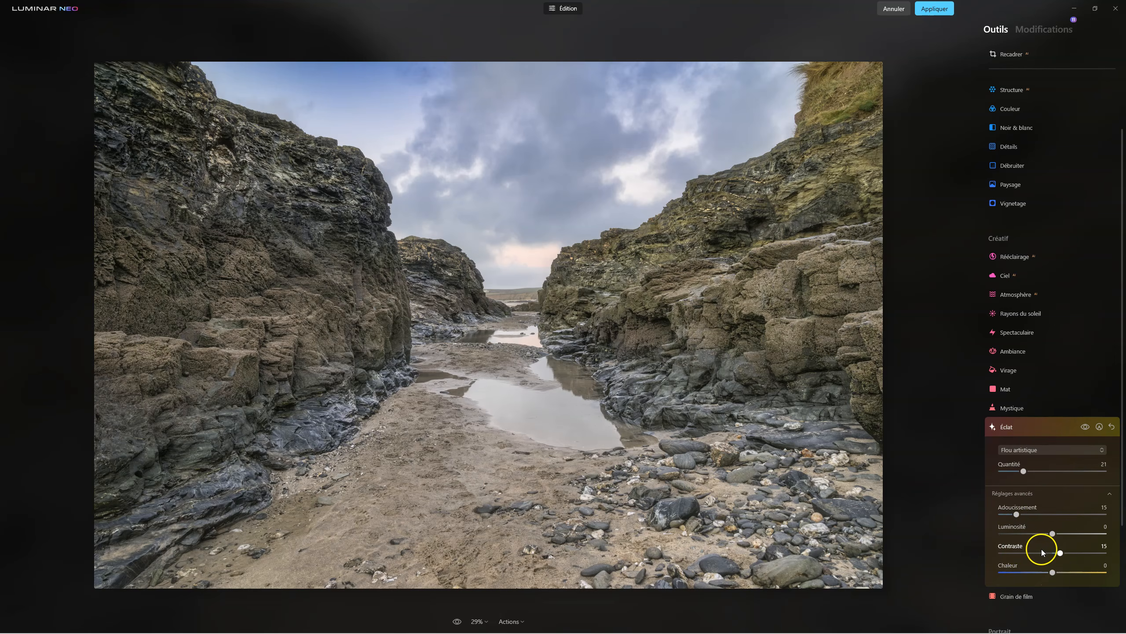
{"action": "left_click_drag", "start_coordinate": [1054, 533], "coordinate": [1070, 551]}
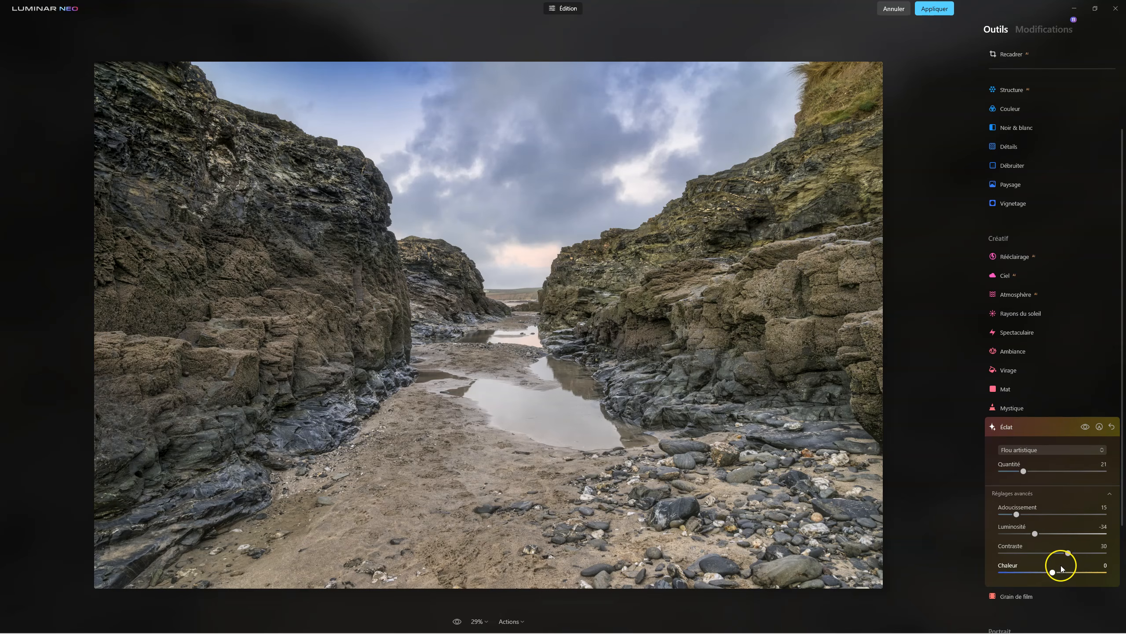
- Compare the photo with the Éclat effect hidden and shown, and close the effect
{"action": "left_click", "coordinate": [1085, 427]}
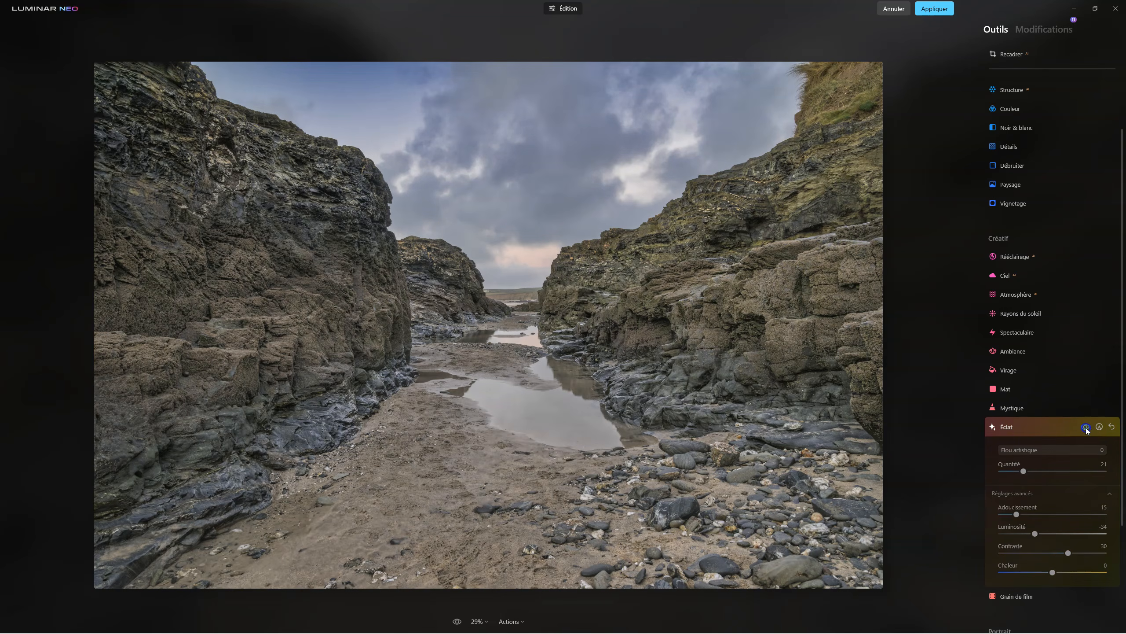
{"action": "left_click", "coordinate": [1085, 426]}
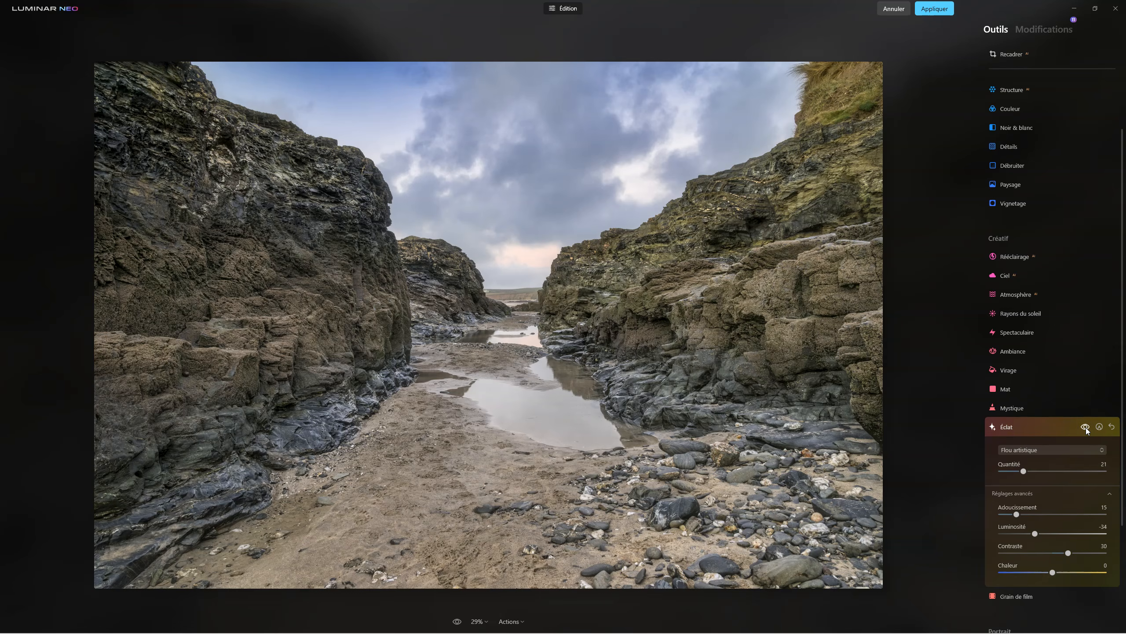
{"action": "left_click", "coordinate": [1007, 426]}
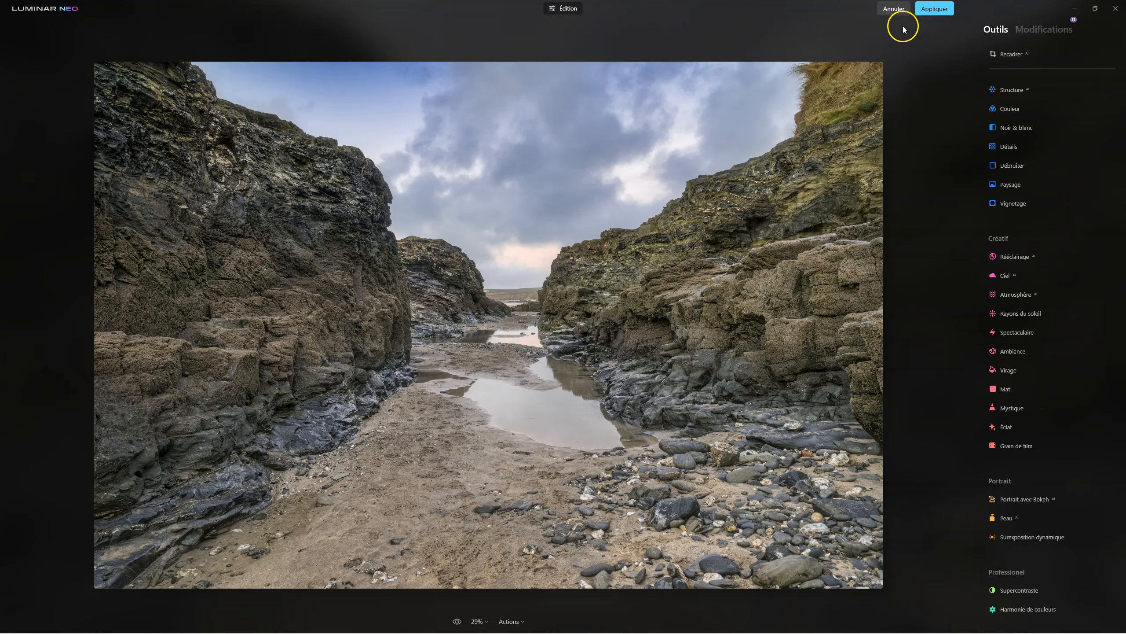
- Apply the Luminar Neo edits, return to Lightroom Classic and open the resulting LuminarNeo-edit TIFF in Développement
{"action": "left_click", "coordinate": [942, 12]}
{"action": "left_click", "coordinate": [942, 12]}
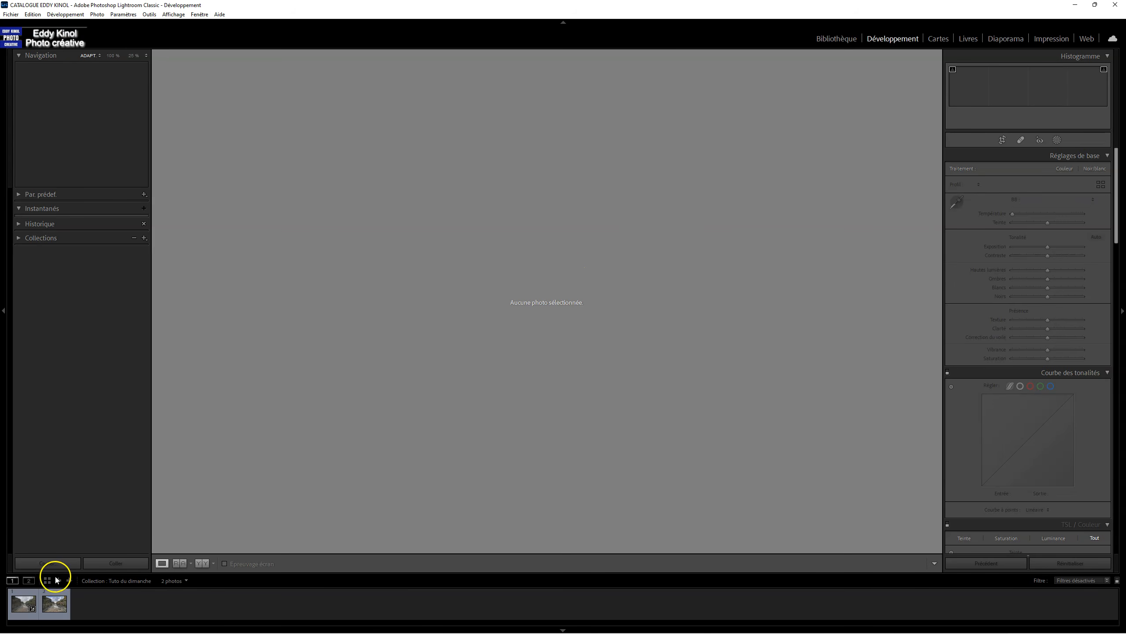
{"action": "left_click", "coordinate": [57, 618]}
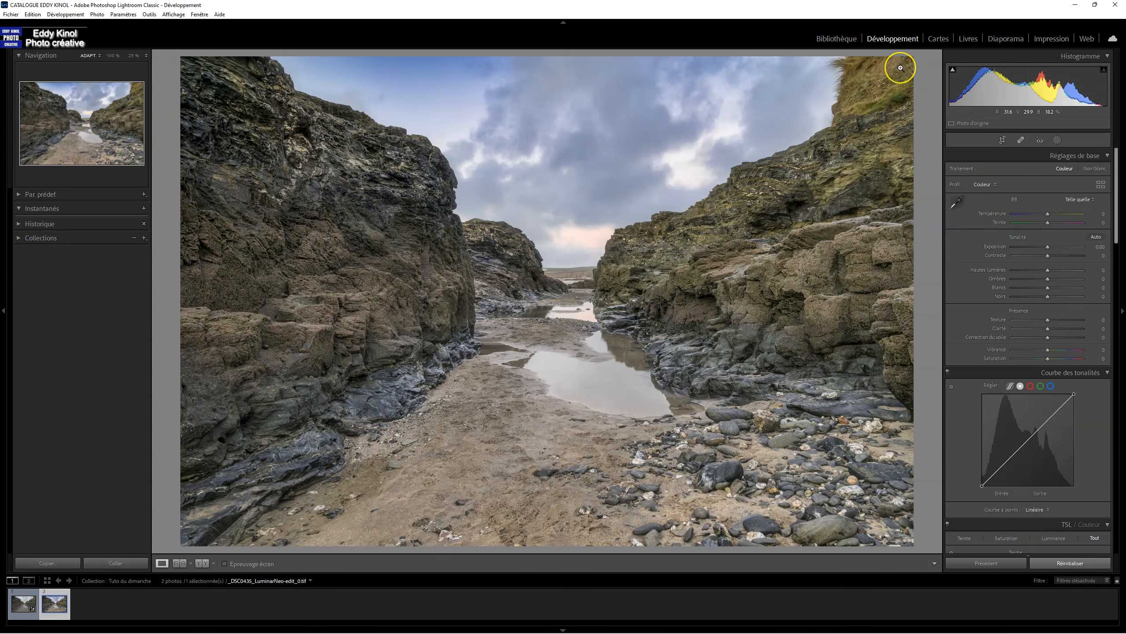
- Check the edited TIFF for shadow and highlight clipping by switching the clipping display on and off
{"action": "key", "text": "j"}
{"action": "key", "text": "j"}
{"action": "key", "text": "j"}
{"action": "key", "text": "j"}
- Create an automatic sky mask with highlights -33, temperature 23 and tint 13
{"action": "left_click", "coordinate": [1058, 140]}
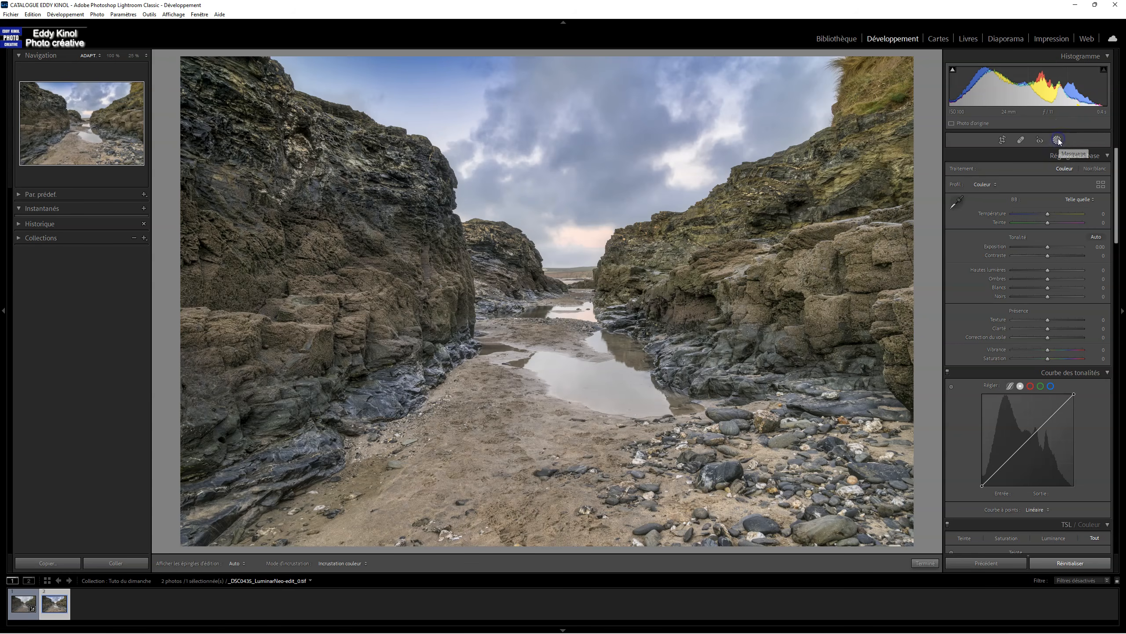
{"action": "left_click", "coordinate": [996, 177]}
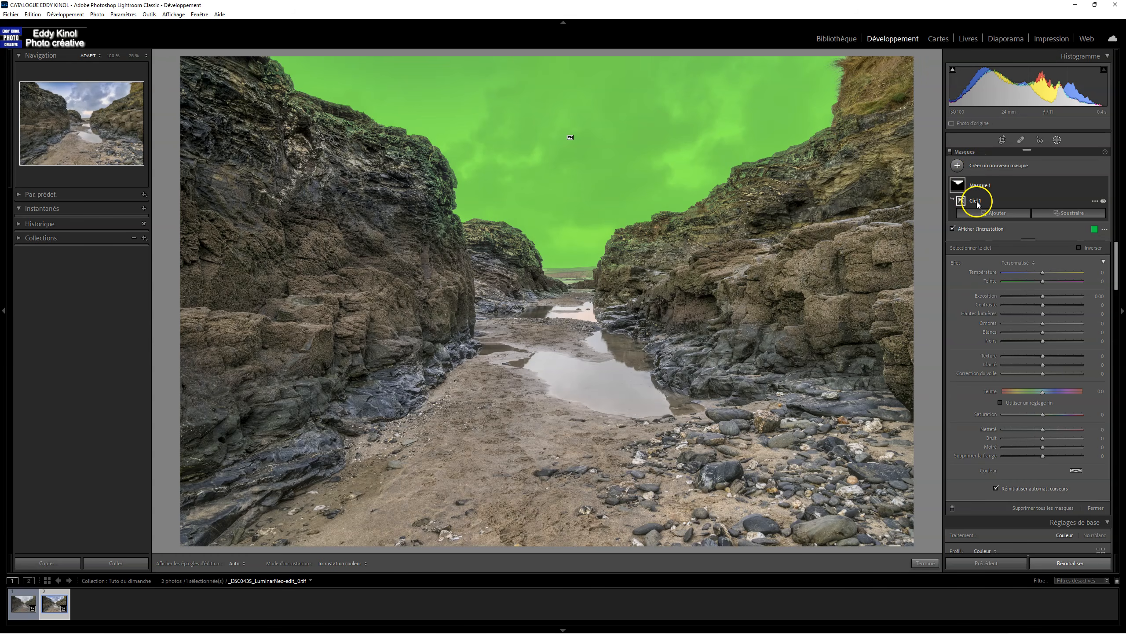
{"action": "left_click_drag", "start_coordinate": [1038, 314], "coordinate": [1030, 314]}
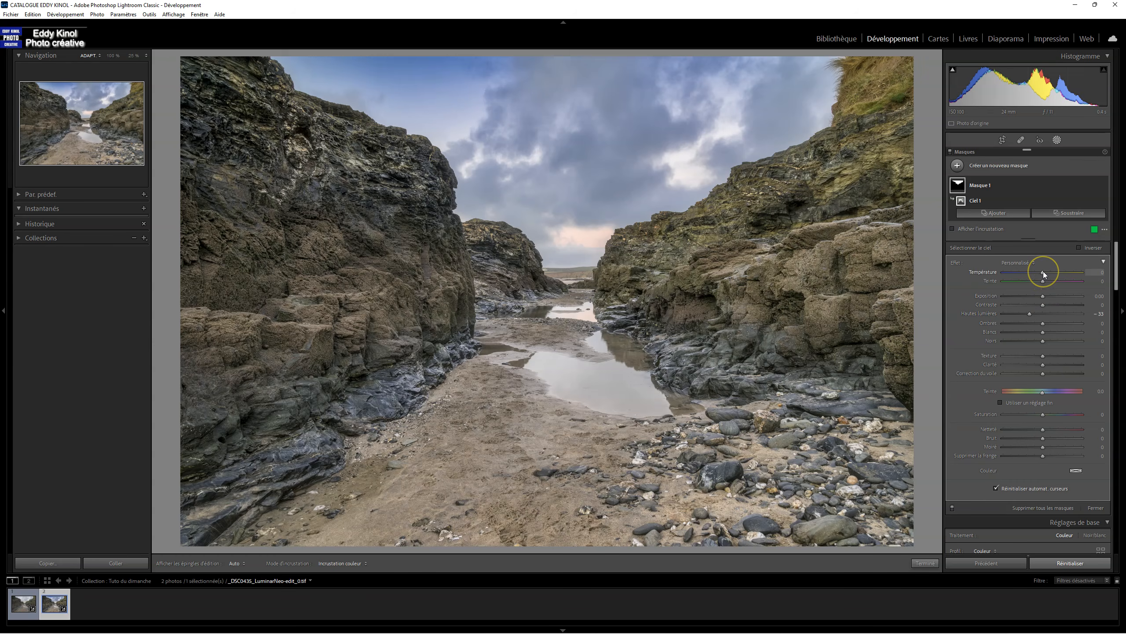
{"action": "mouse_move", "coordinate": [1043, 271]}
{"action": "left_mouse_down"}
{"action": "mouse_move", "coordinate": [1045, 285]}
{"action": "mouse_move", "coordinate": [1064, 284]}
{"action": "mouse_move", "coordinate": [1048, 280]}
{"action": "left_mouse_up"}
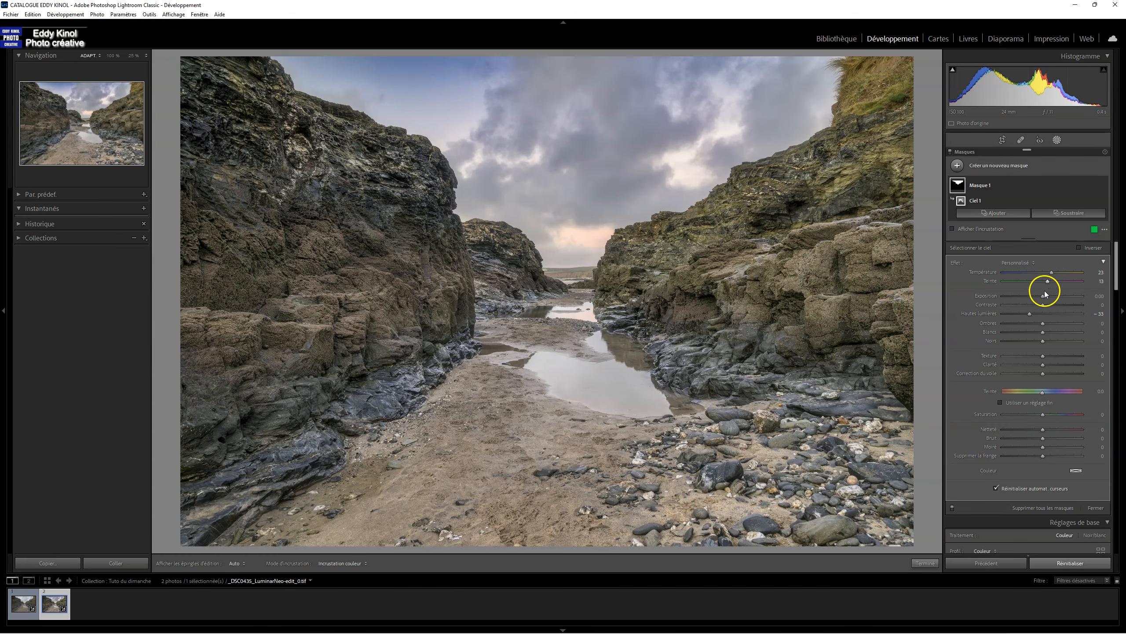
- Set the sky mask's clarity to 18 and dehaze to 2, and try its saturation at -42
{"action": "left_click", "coordinate": [1046, 365]}
{"action": "left_click_drag", "start_coordinate": [1046, 365], "coordinate": [1053, 365]}
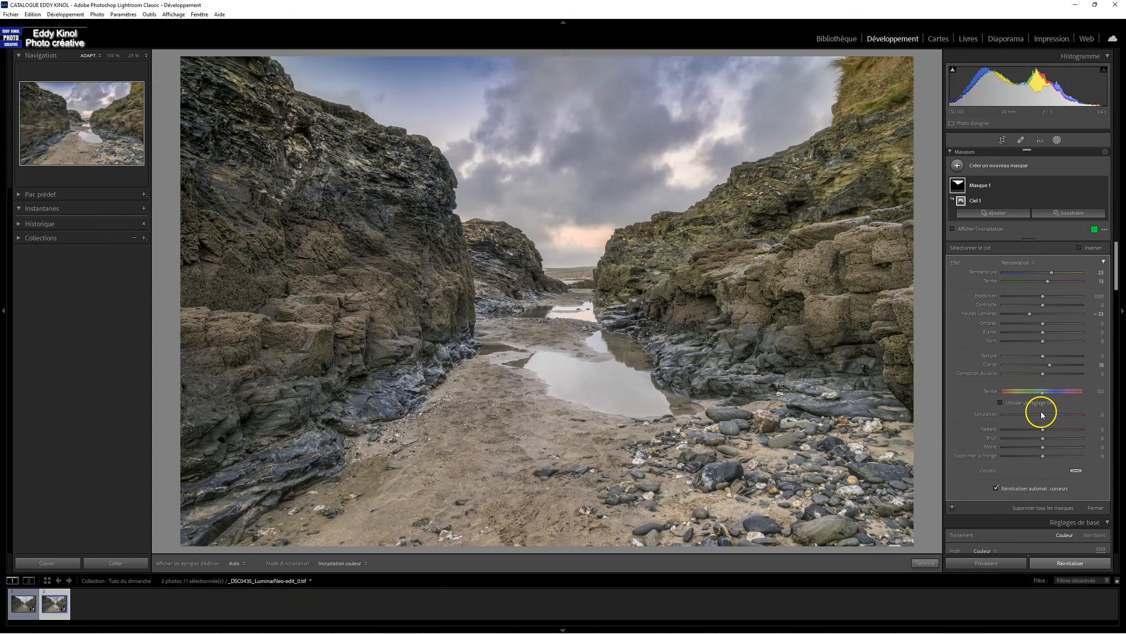
{"action": "left_click_drag", "start_coordinate": [1044, 415], "coordinate": [1026, 409]}
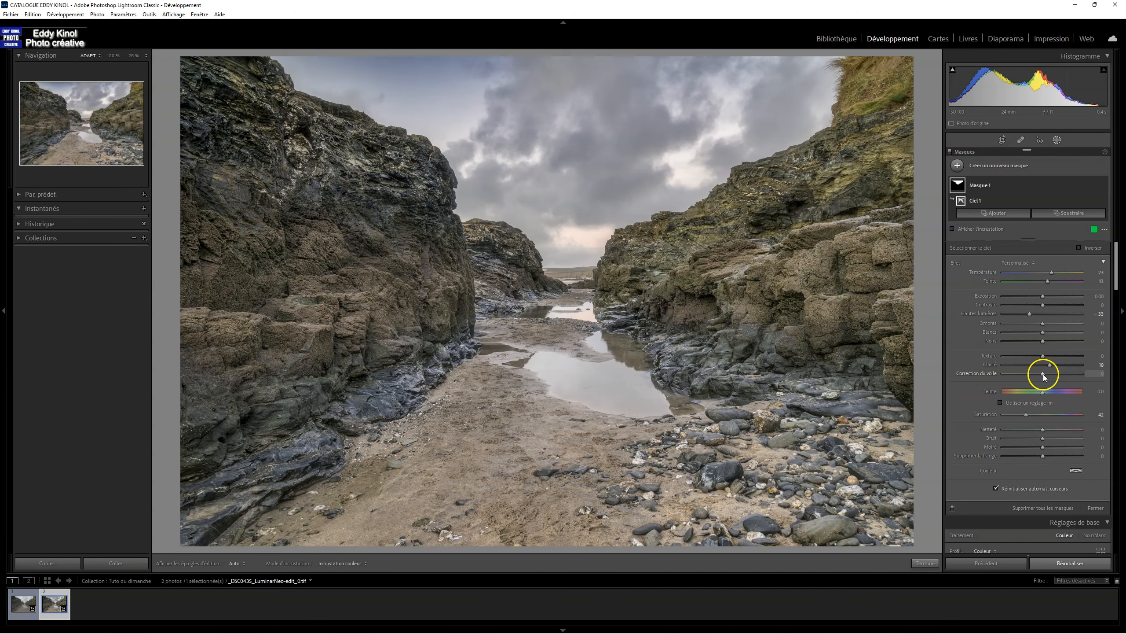
{"action": "left_click_drag", "start_coordinate": [1043, 374], "coordinate": [1044, 373]}
- Compare the photo with the sky mask off and on, reset its saturation to 0, and close masking
{"action": "mouse_move", "coordinate": [1102, 194]}
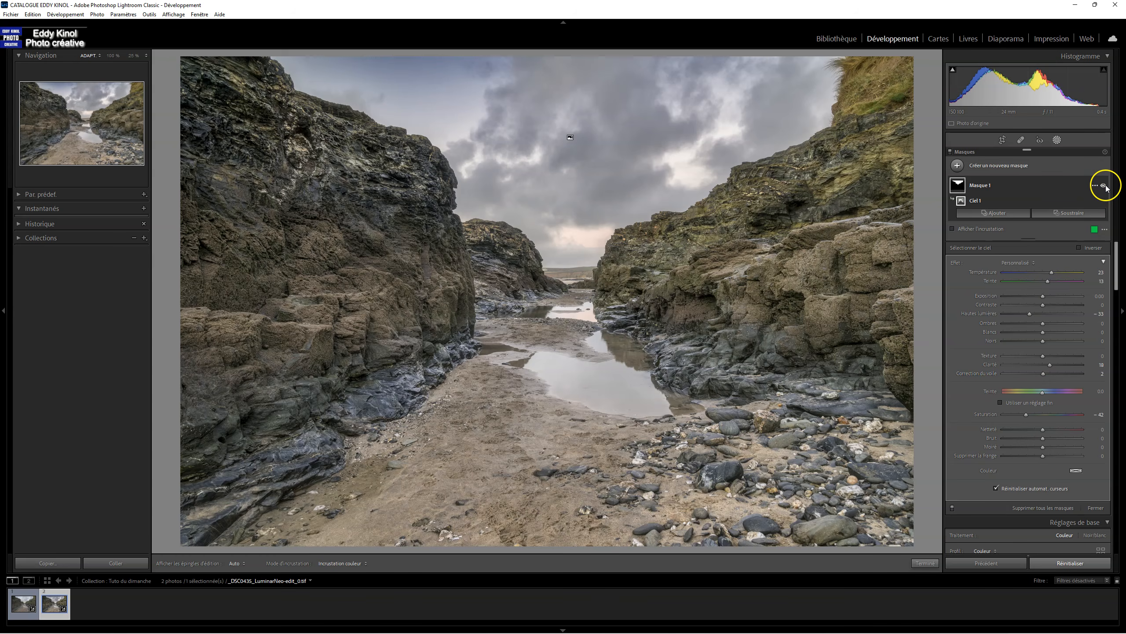
{"action": "left_click", "coordinate": [1104, 185]}
{"action": "left_click", "coordinate": [1104, 185]}
{"action": "left_click", "coordinate": [1104, 185]}
{"action": "left_click", "coordinate": [1104, 186]}
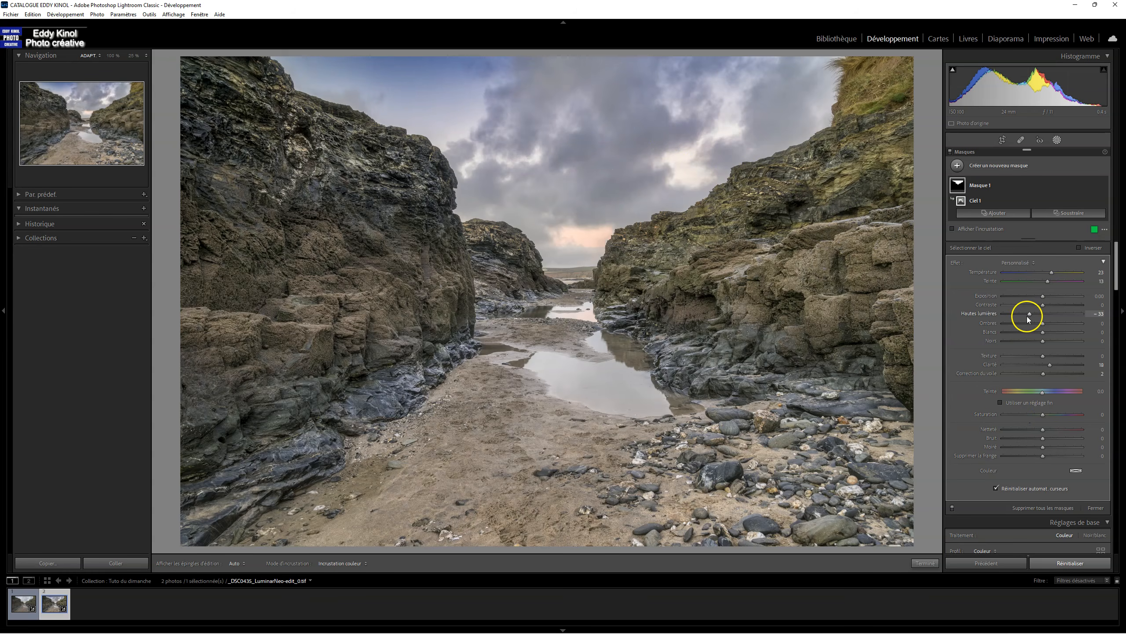
{"action": "left_click", "coordinate": [1095, 507]}
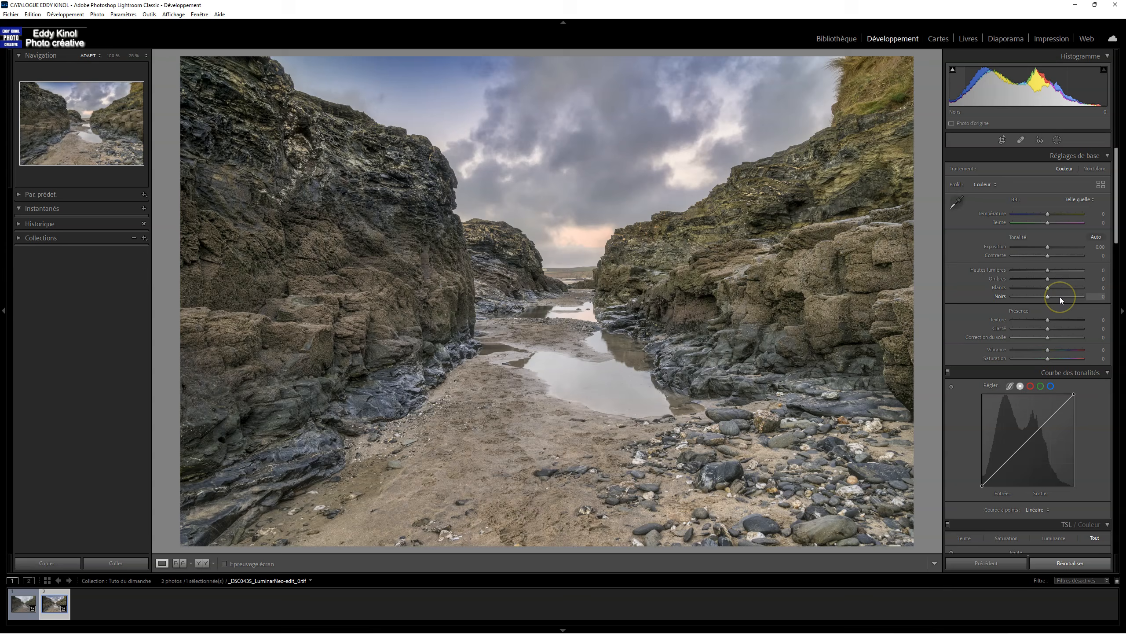
- Set the photo's shadows to +21 and blacks to +26, and move the tone curve's black point to input 4, output 1
{"action": "left_click", "coordinate": [1047, 296]}
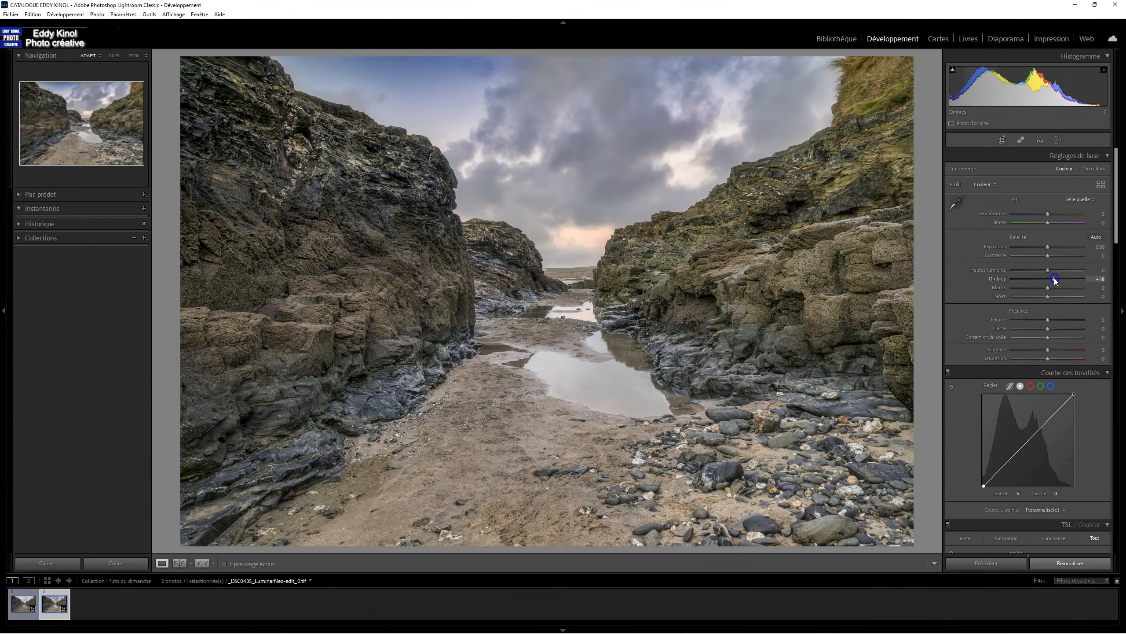
{"action": "left_click_drag", "start_coordinate": [1047, 279], "coordinate": [1057, 298]}
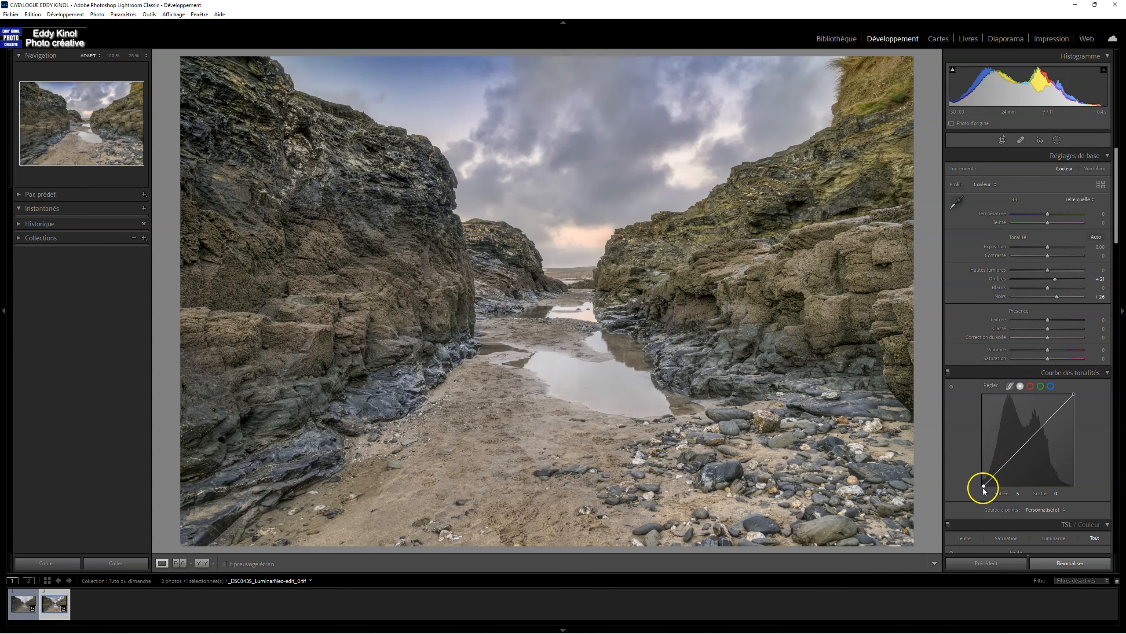
{"action": "left_click_drag", "start_coordinate": [981, 486], "coordinate": [984, 488]}
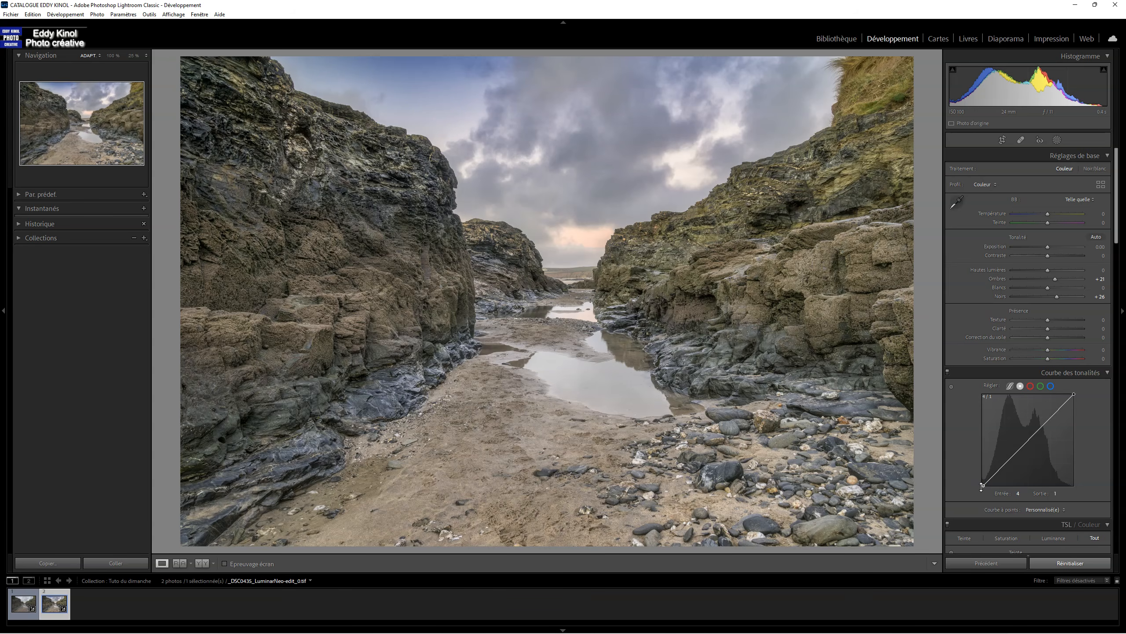
- Compare the edited TIFF with the original RAW photo, switching between them twice and ending on the TIFF
{"action": "left_click", "coordinate": [974, 489]}
{"action": "key", "text": "Left"}
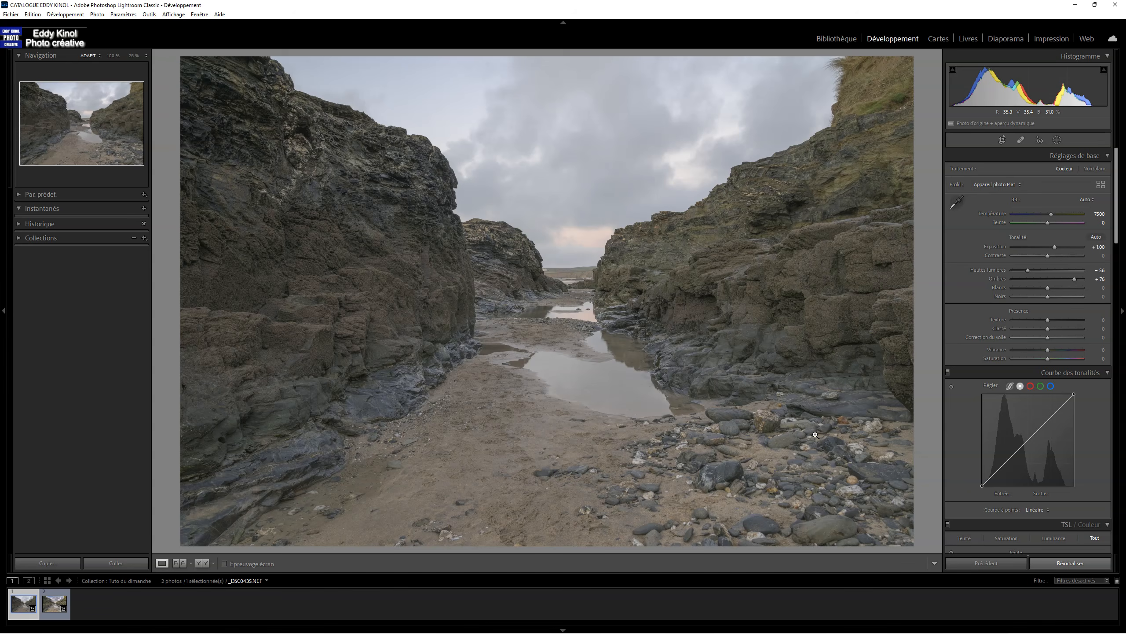
{"action": "key", "text": "Right"}
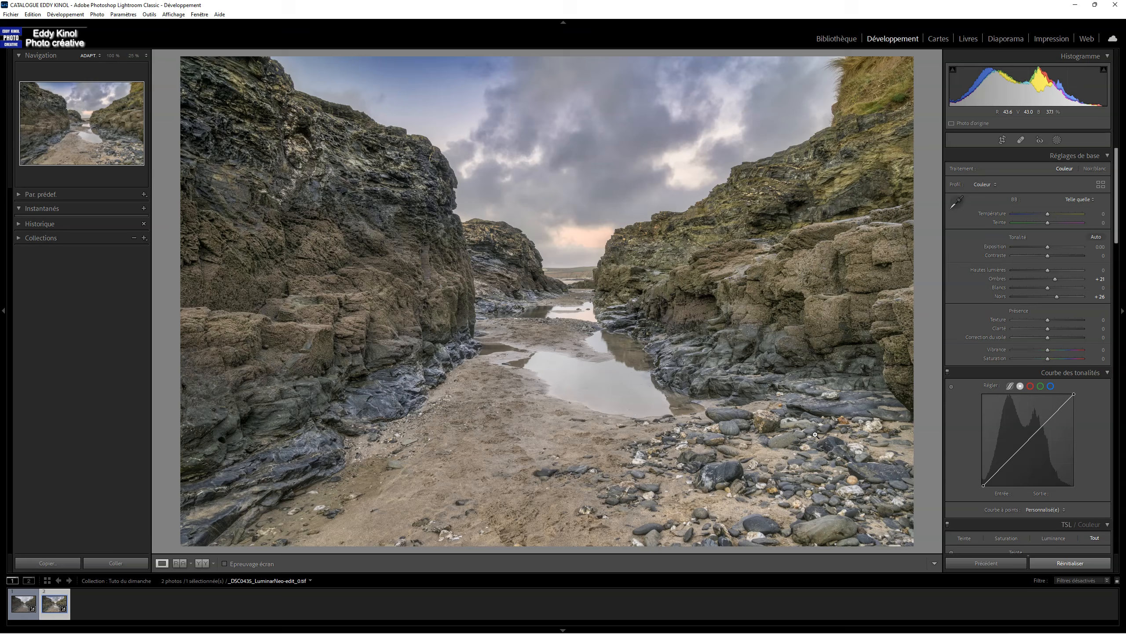
{"action": "key", "text": "Left"}
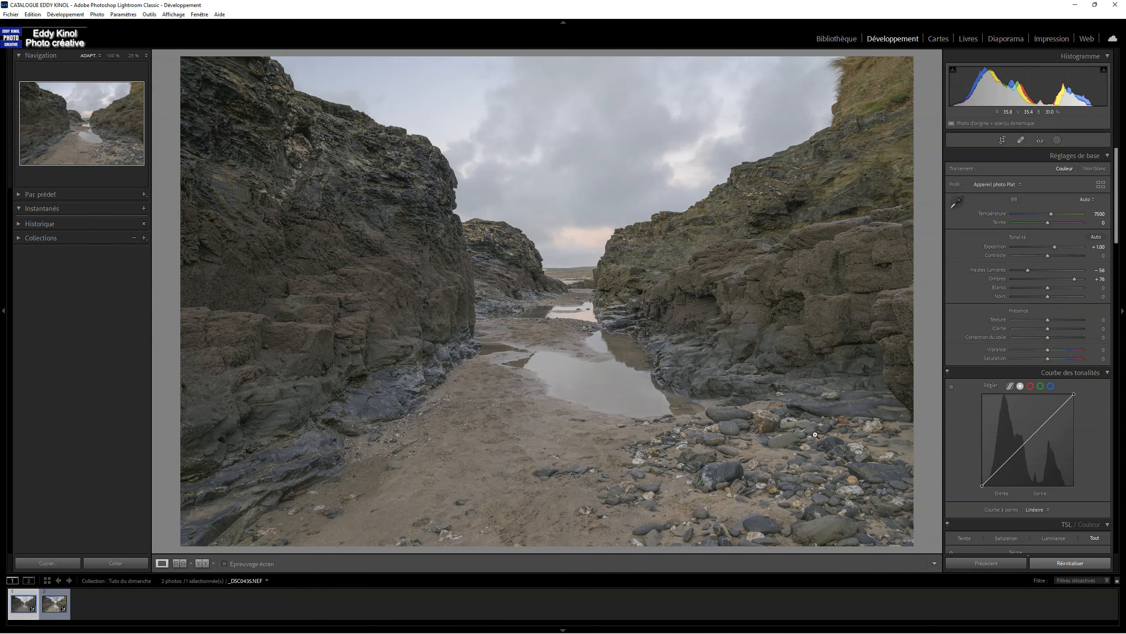
{"action": "key", "text": "Right"}
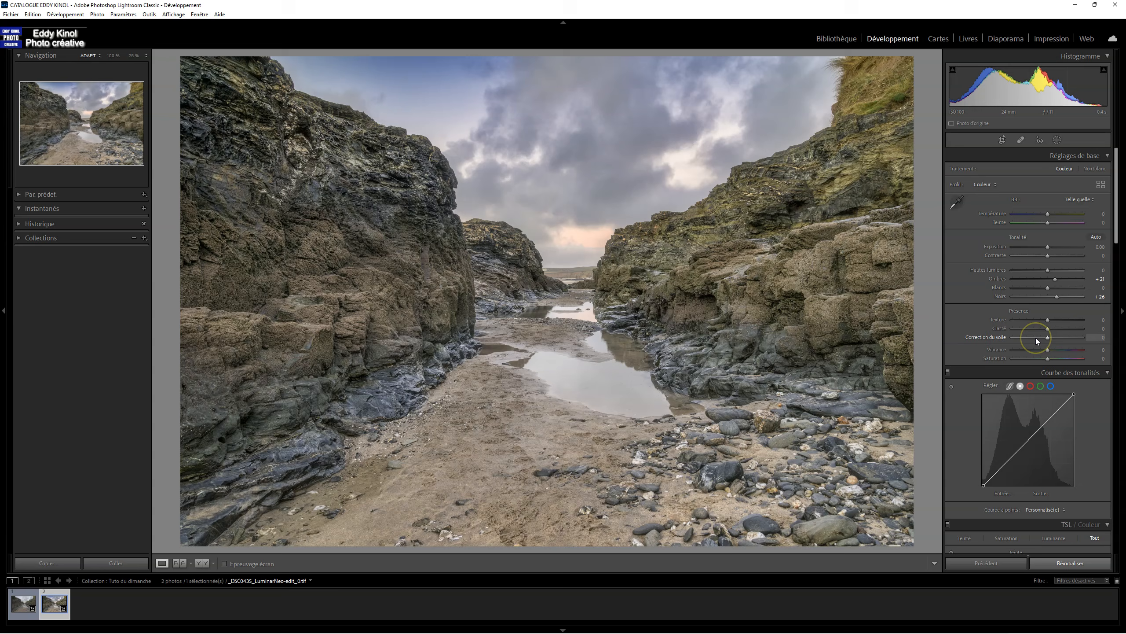
- Lower the saturation of the blues to -53, soften that reduction, and check the whole photo full screen
{"action": "scroll", "coordinate": [1035, 346], "scroll_direction": "down", "scroll_amount": 10}
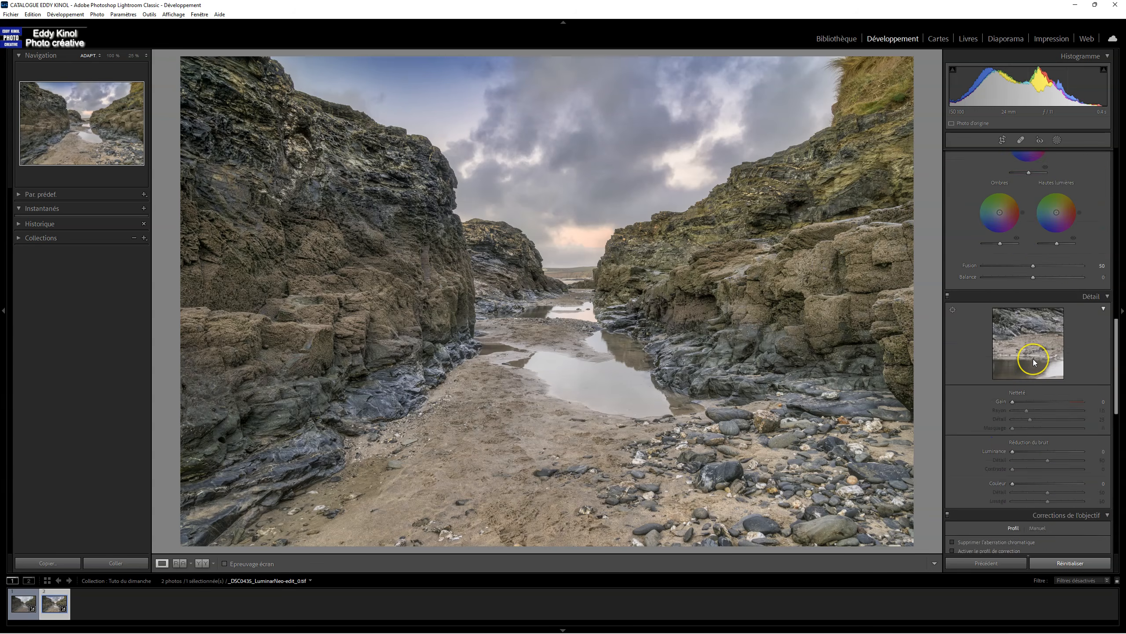
{"action": "scroll", "coordinate": [1033, 359], "scroll_direction": "up", "scroll_amount": 5}
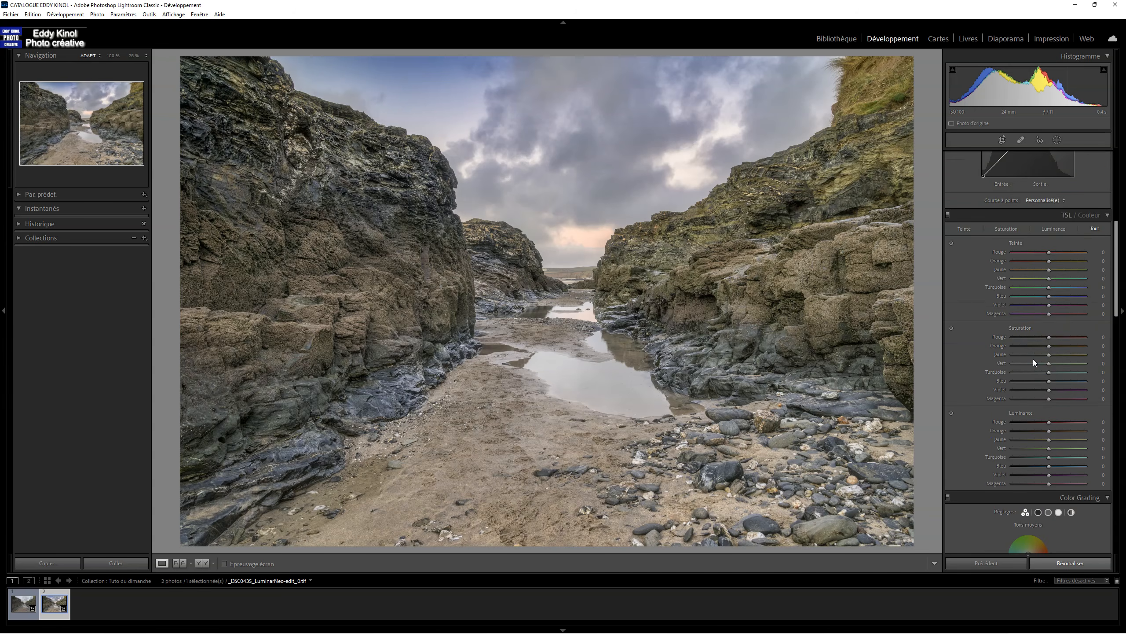
{"action": "left_click", "coordinate": [1004, 229]}
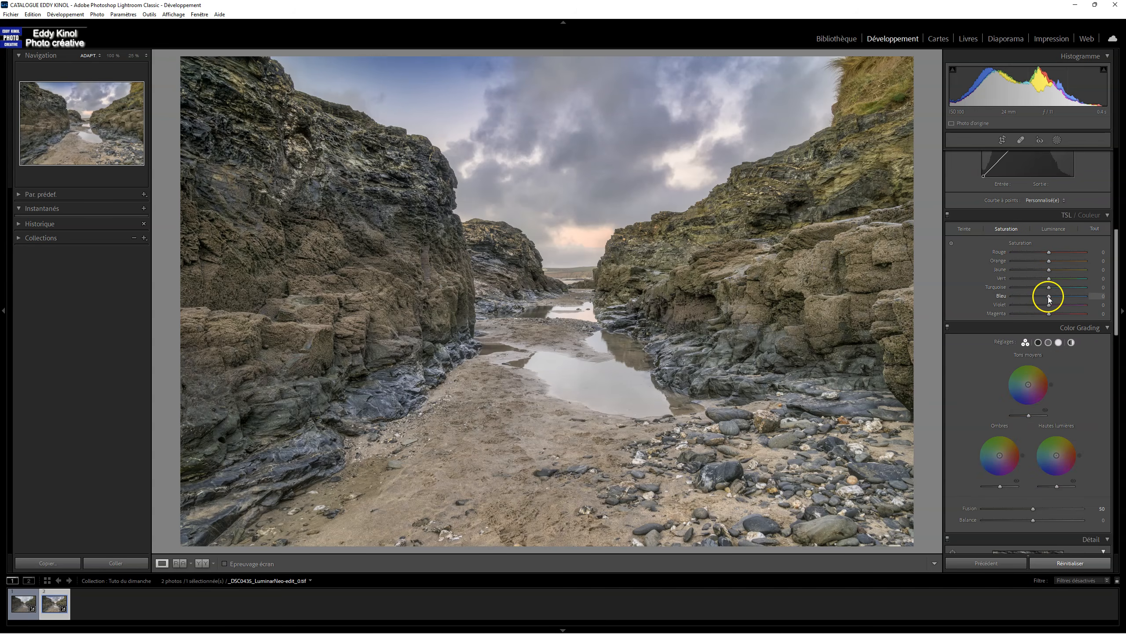
{"action": "left_click_drag", "start_coordinate": [1047, 299], "coordinate": [1029, 297]}
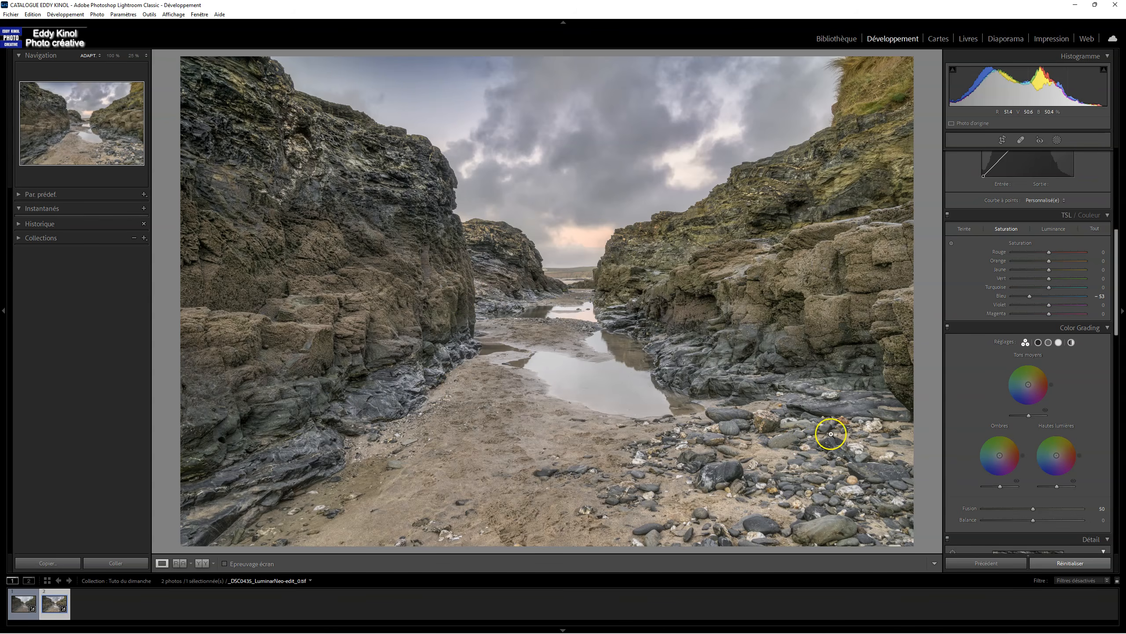
{"action": "left_click_drag", "start_coordinate": [1027, 296], "coordinate": [1037, 297]}
{"action": "left_click_drag", "start_coordinate": [1117, 262], "coordinate": [1119, 175]}
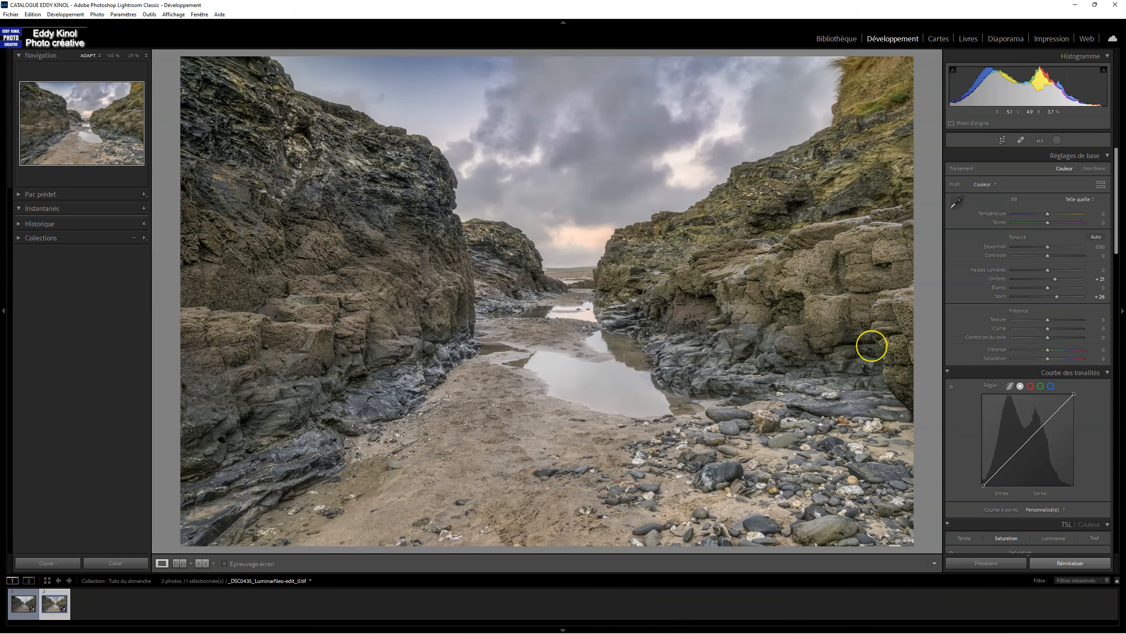
{"action": "key", "text": "f"}
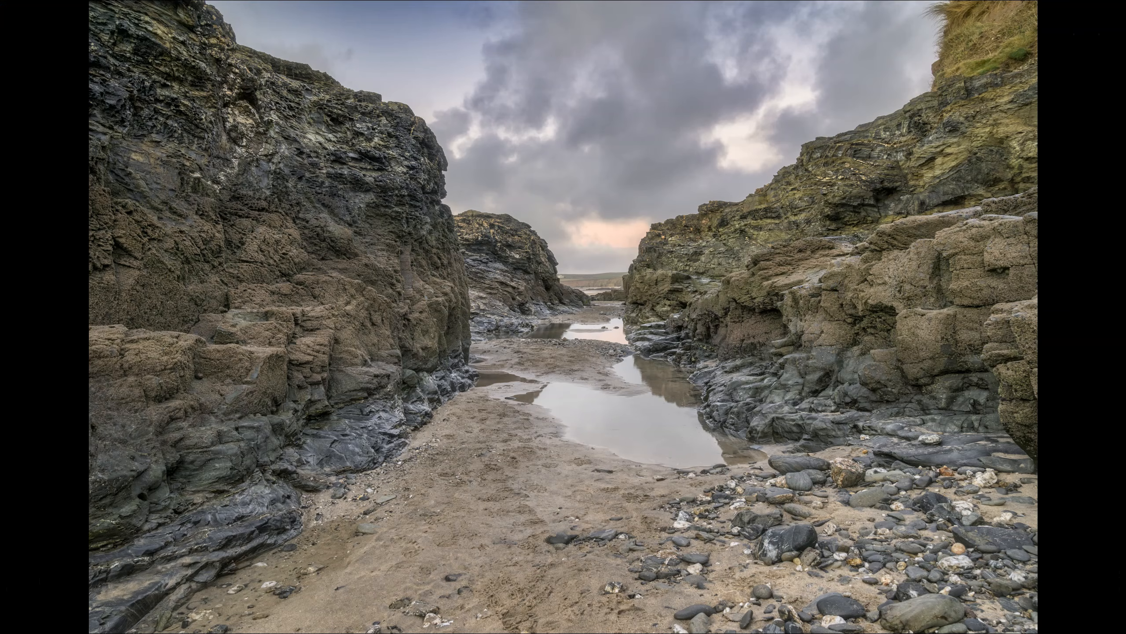
{"action": "key", "text": "f"}
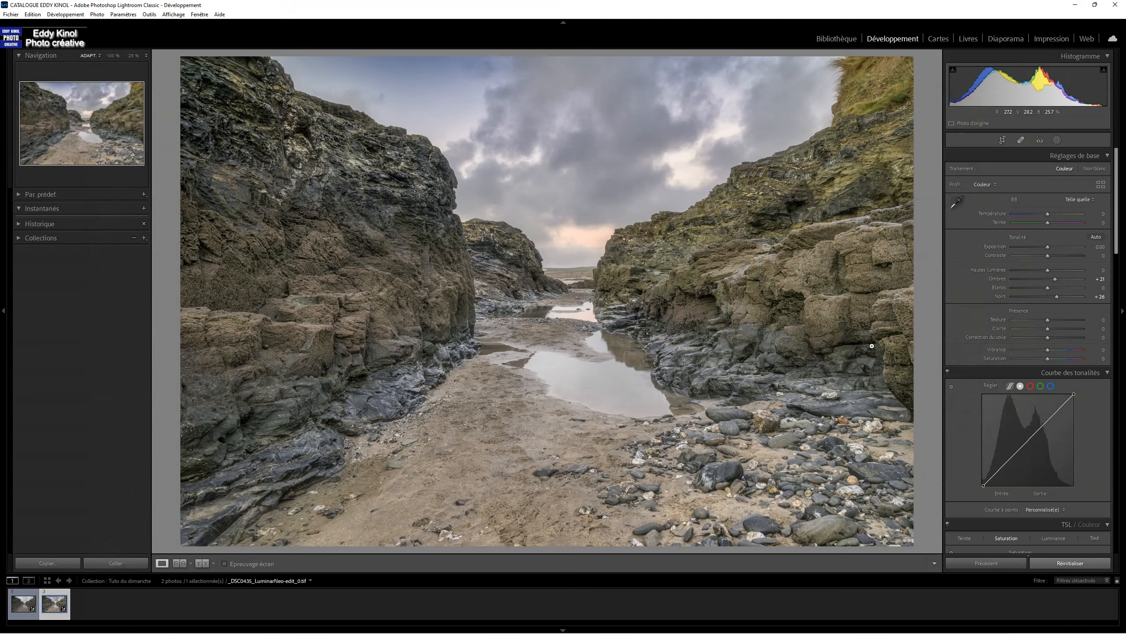
- Crop the photo to 16 x 9, keeping the upper edge of the sky and trimming the foreground, and view it full screen
{"action": "left_click", "coordinate": [1002, 140]}
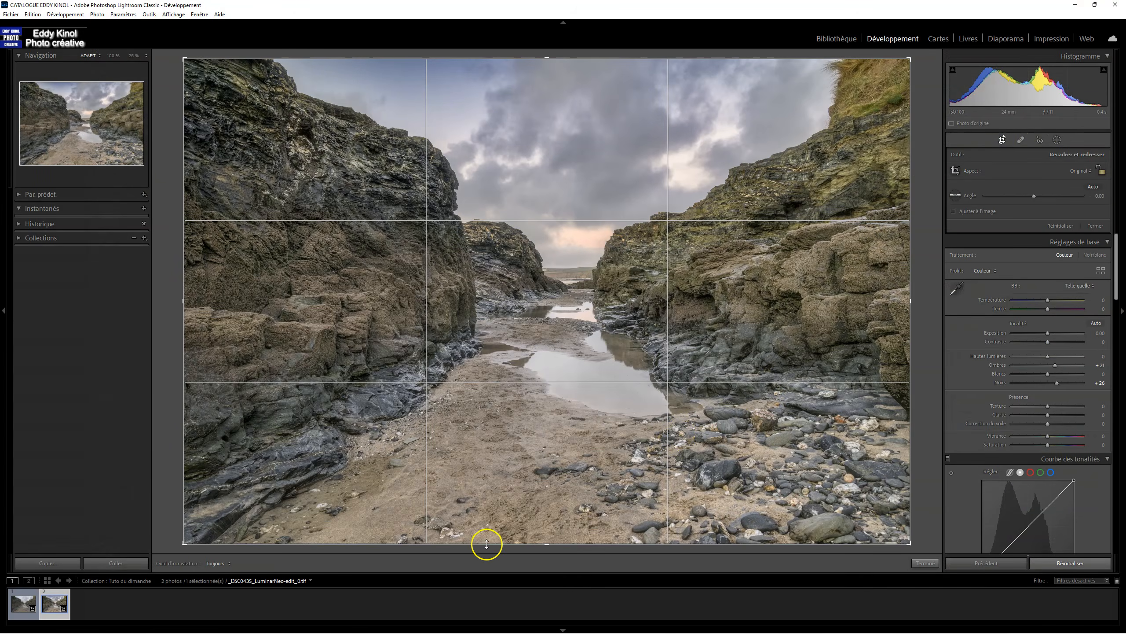
{"action": "left_click", "coordinate": [1081, 170]}
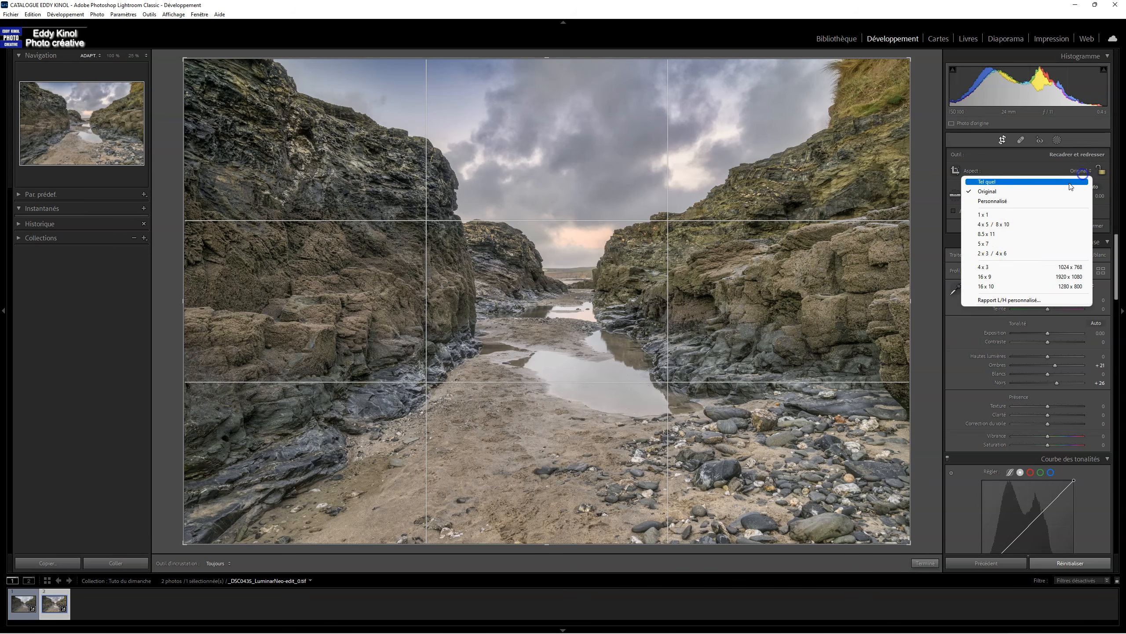
{"action": "left_click", "coordinate": [991, 276]}
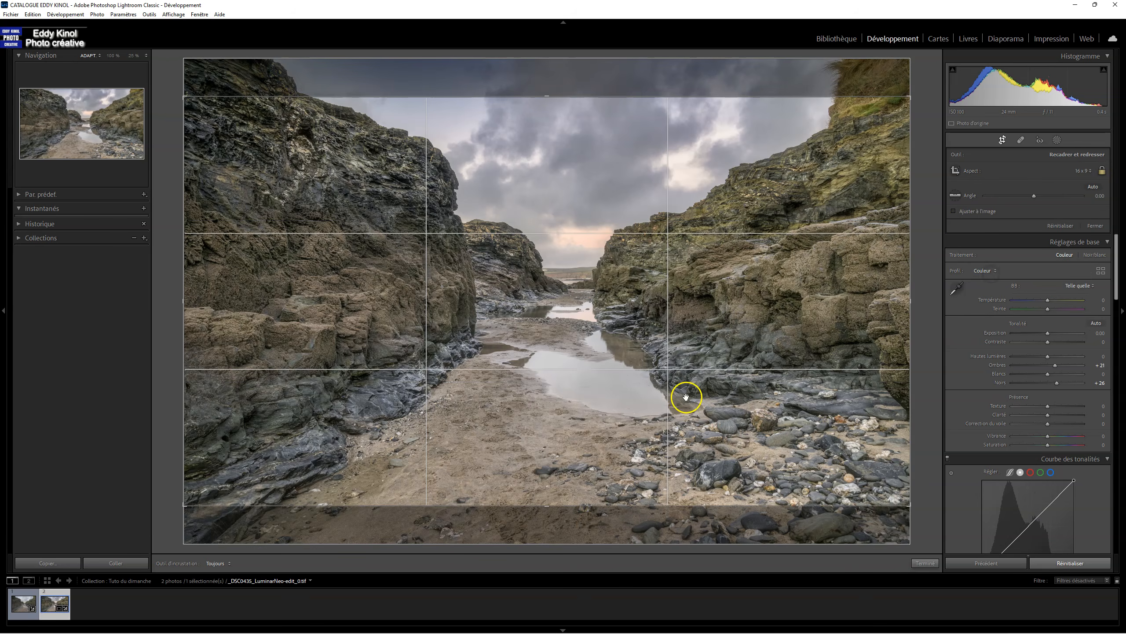
{"action": "left_click_drag", "start_coordinate": [666, 383], "coordinate": [659, 445]}
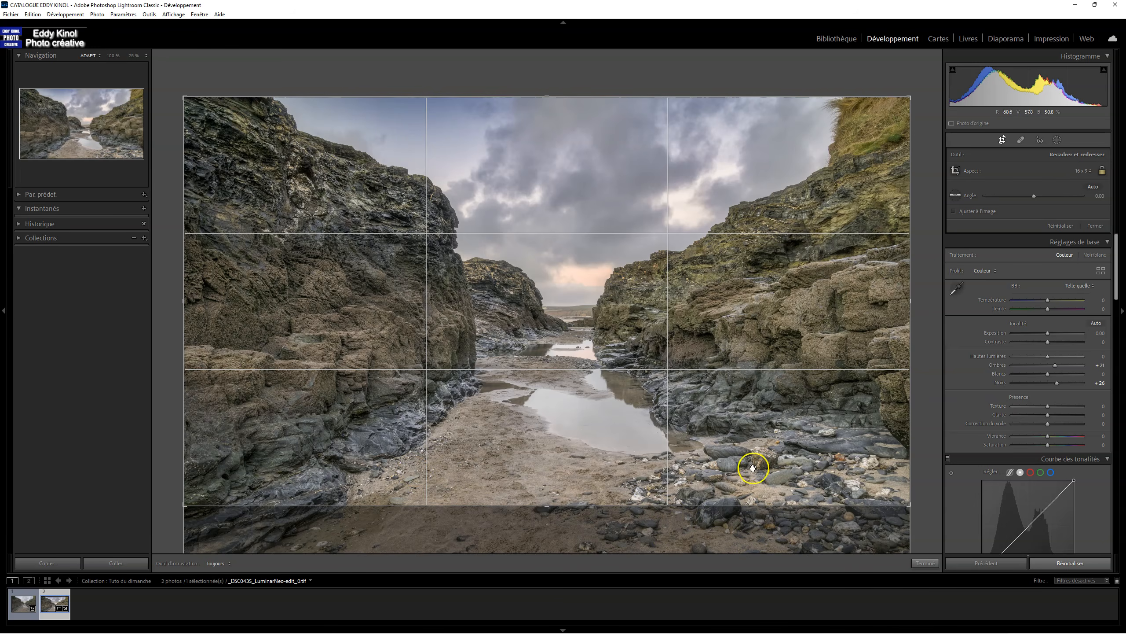
{"action": "double_click", "coordinate": [729, 416]}
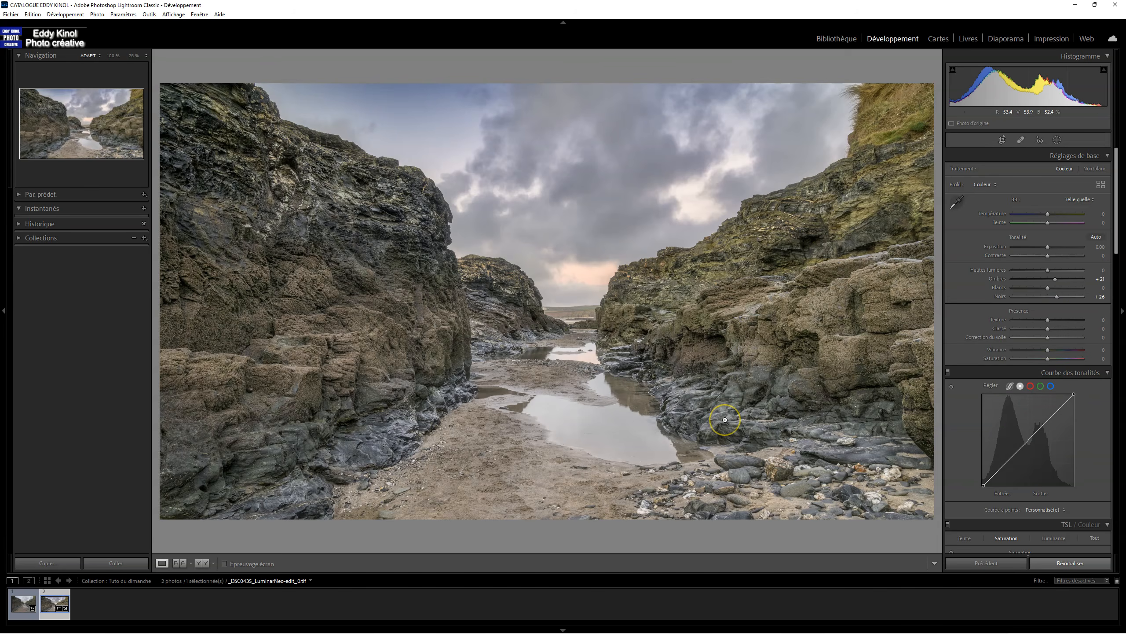
{"action": "key", "text": "f"}
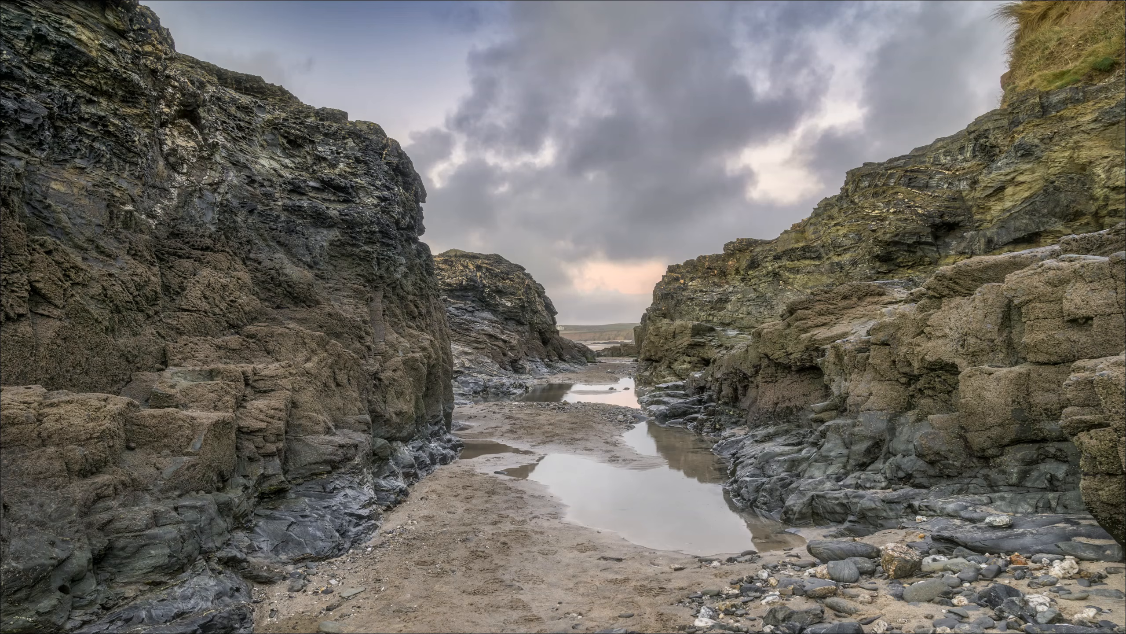